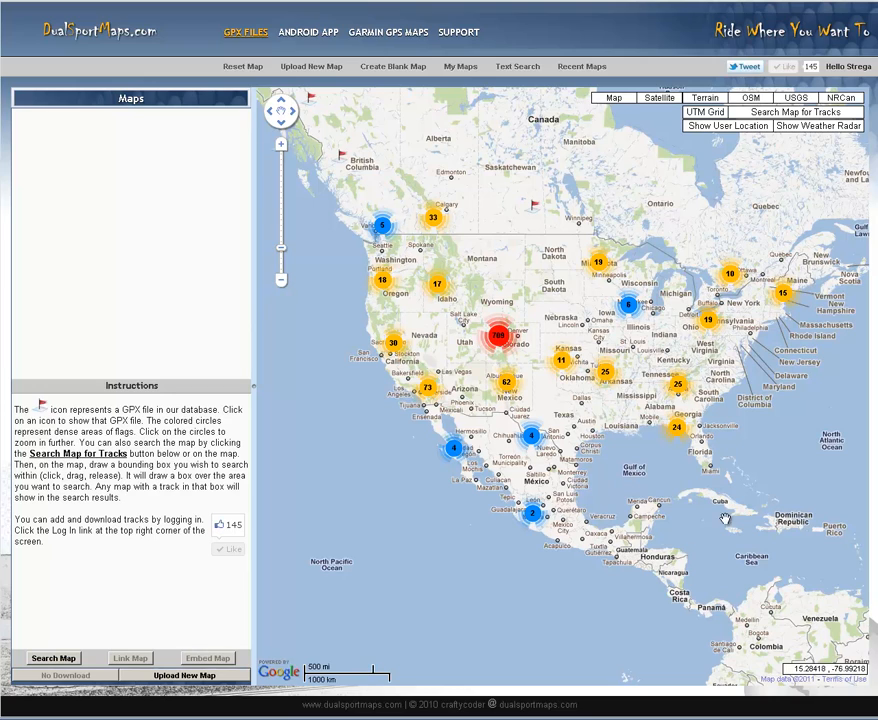
Step: Start a new blank map named "Bar 10 to Toroweap" with the description "Trip Planning"
click(407, 67)
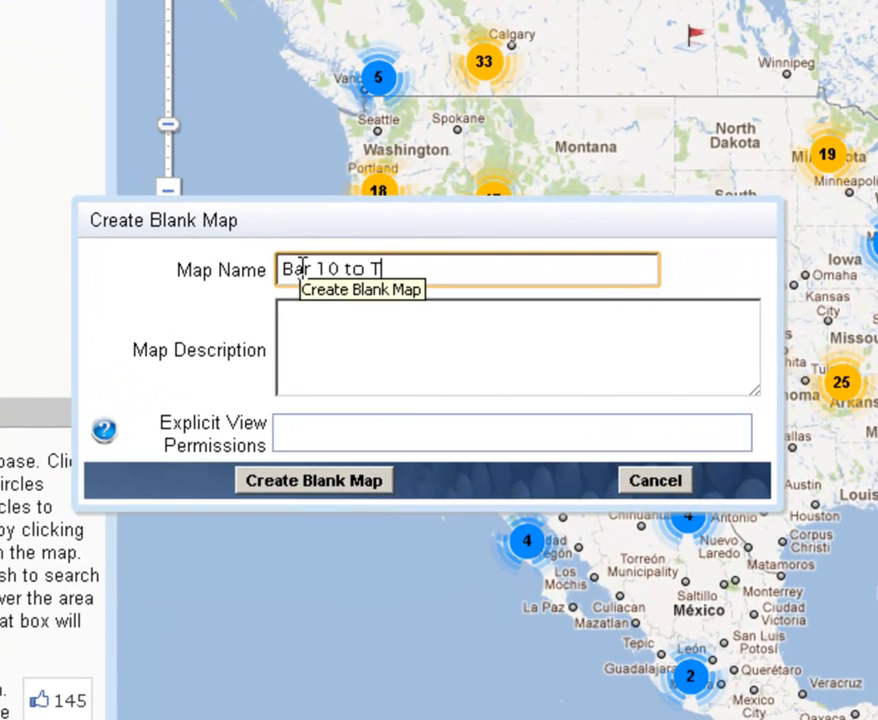
text(oweap)
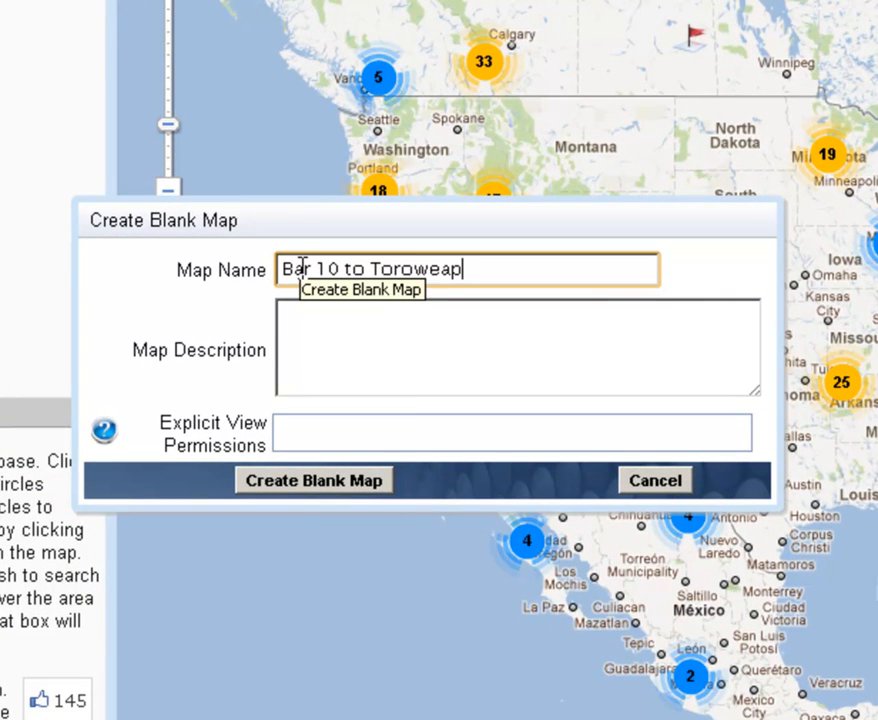
click(337, 361)
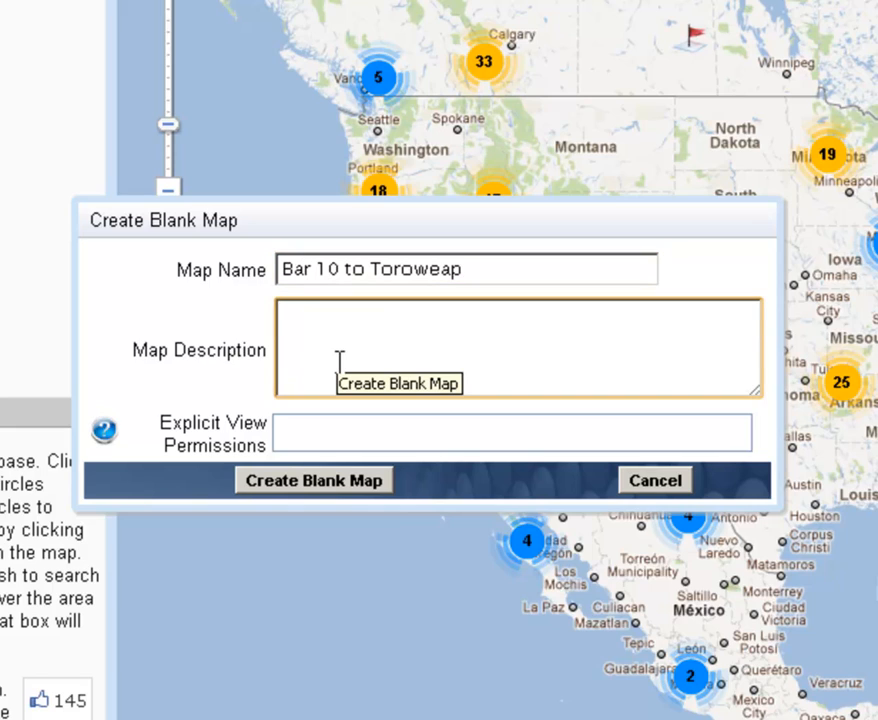
text(Trip Planning)
key(Tab)
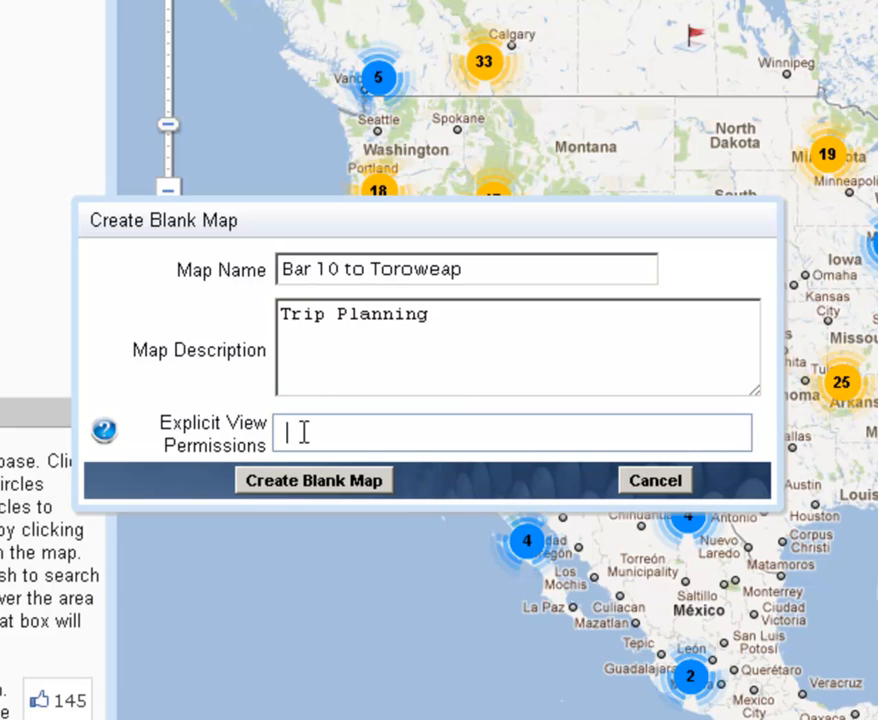
Step: Grant explicit view permissions to two members whose usernames start with "cra", and create the blank map
text(c)
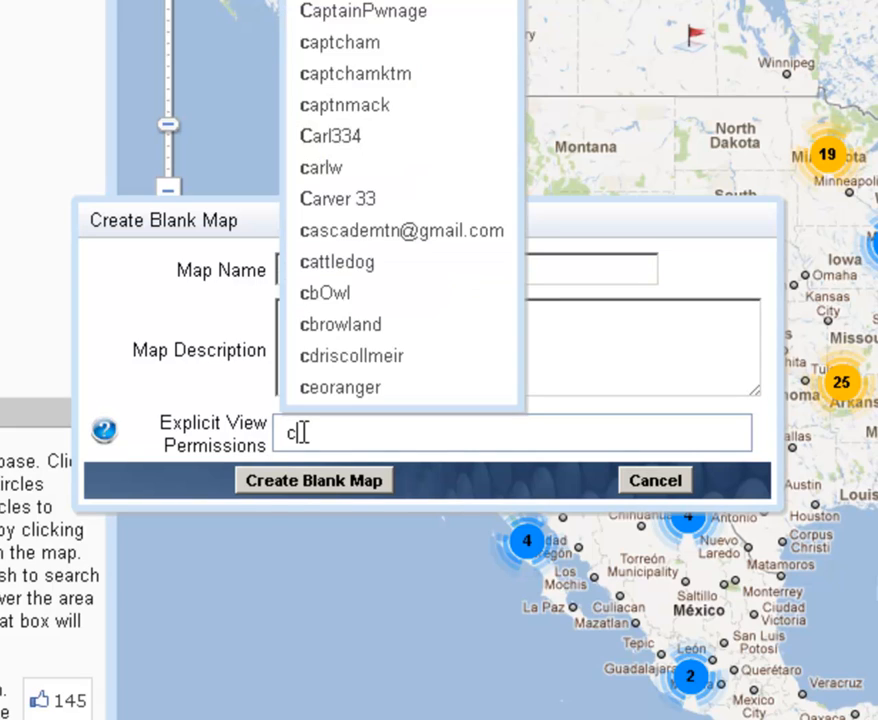
text(ra)
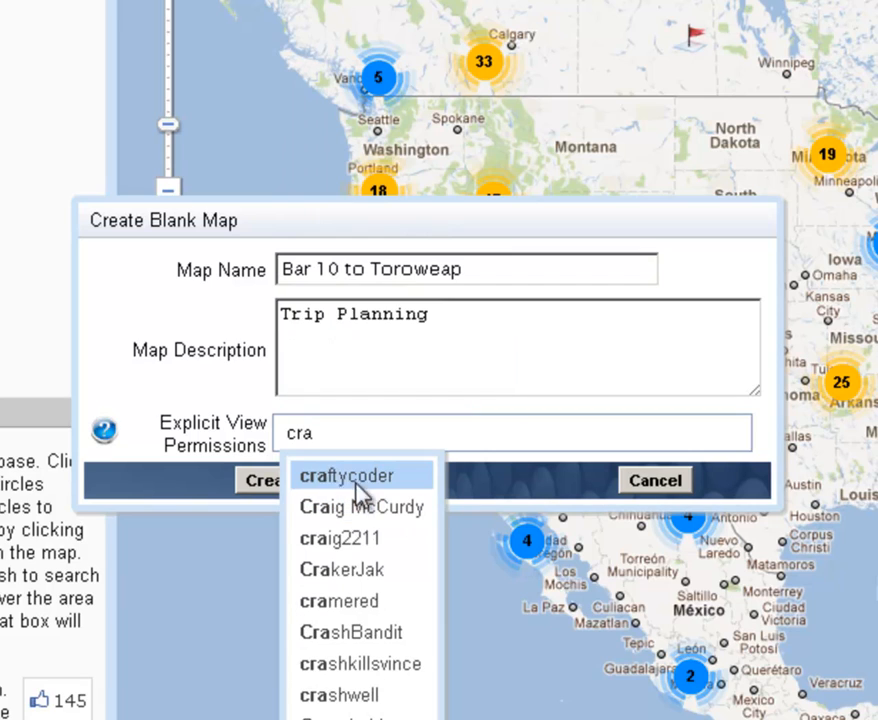
click(322, 488)
text(cra)
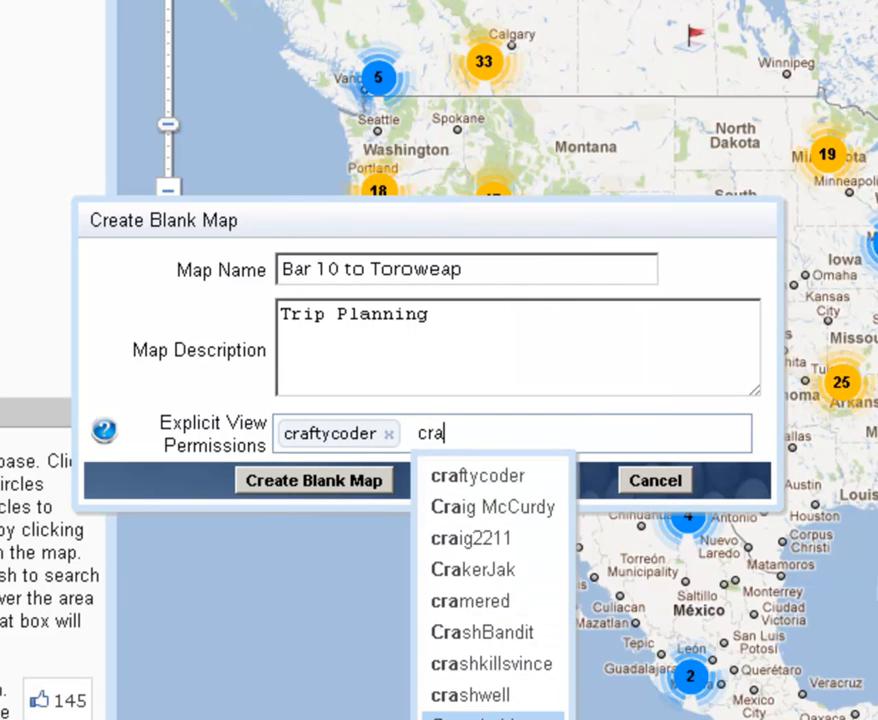
click(500, 714)
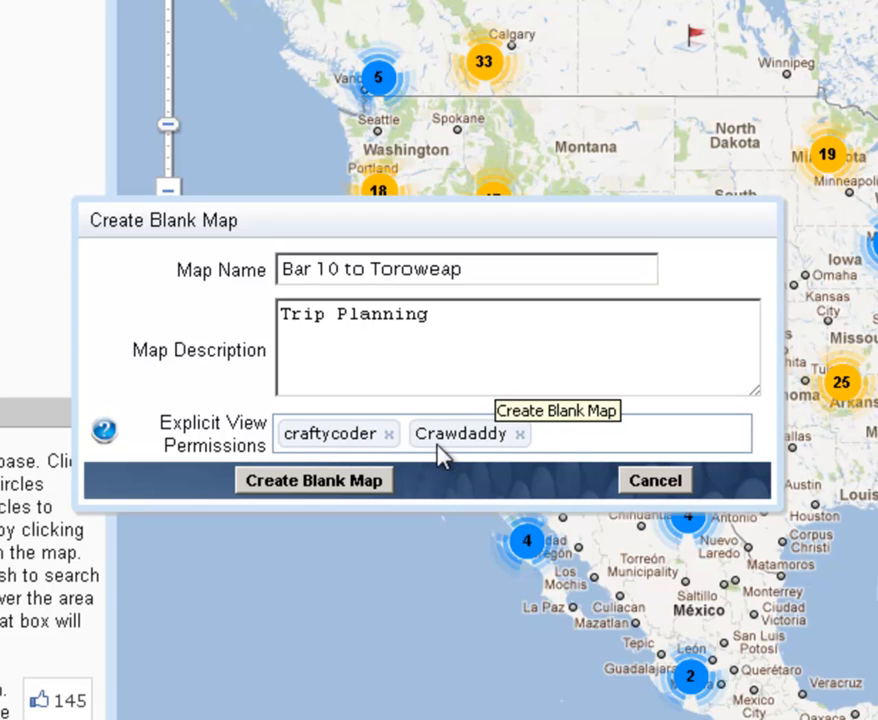
click(349, 488)
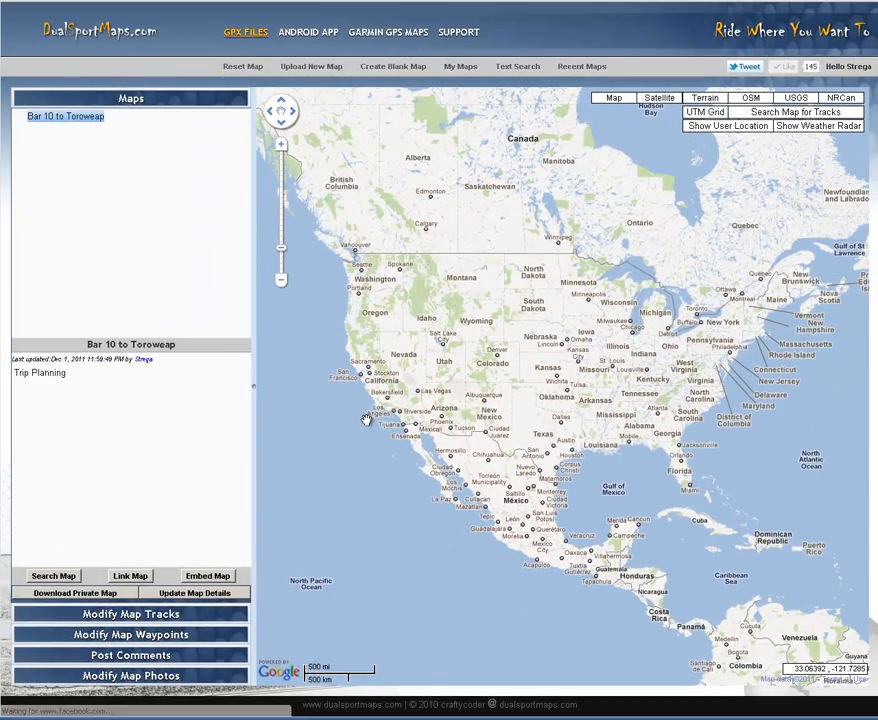
Step: Locate the Bar 10 ranch buildings north of the Grand Canyon near the Bar Ten Airstrip, using satellite imagery for close-up viewing
scroll(428, 400, up, 1)
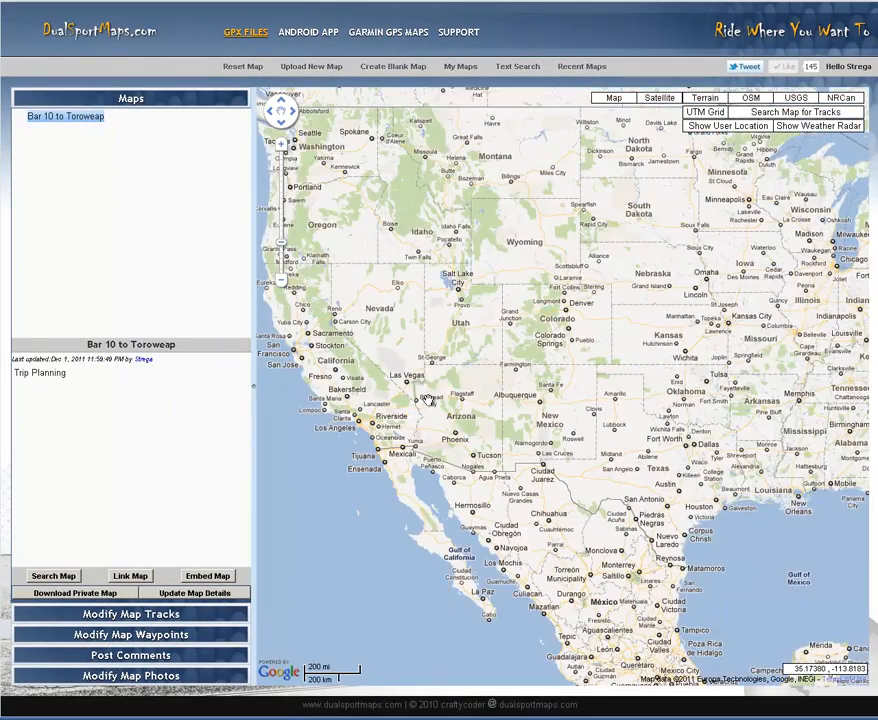
scroll(428, 400, up, 2)
scroll(524, 370, up, 1)
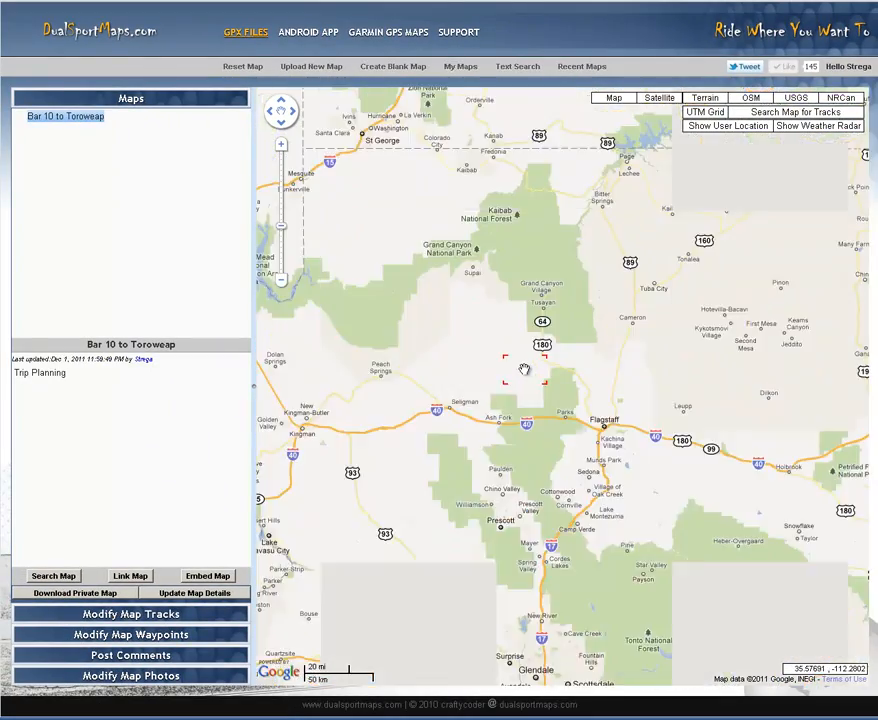
drag(467, 339, 619, 456)
scroll(564, 360, up, 1)
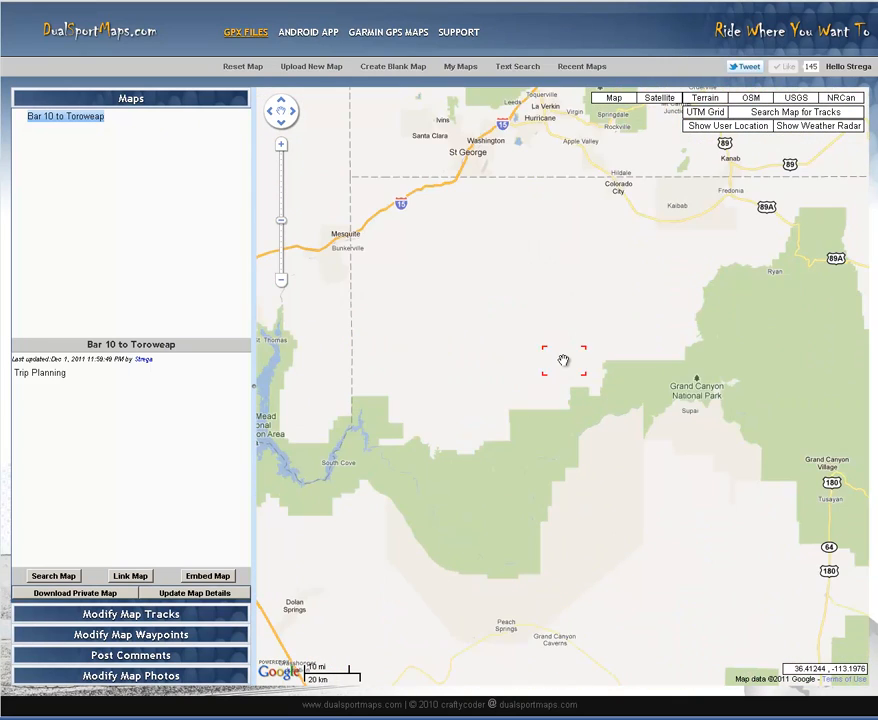
scroll(564, 360, up, 2)
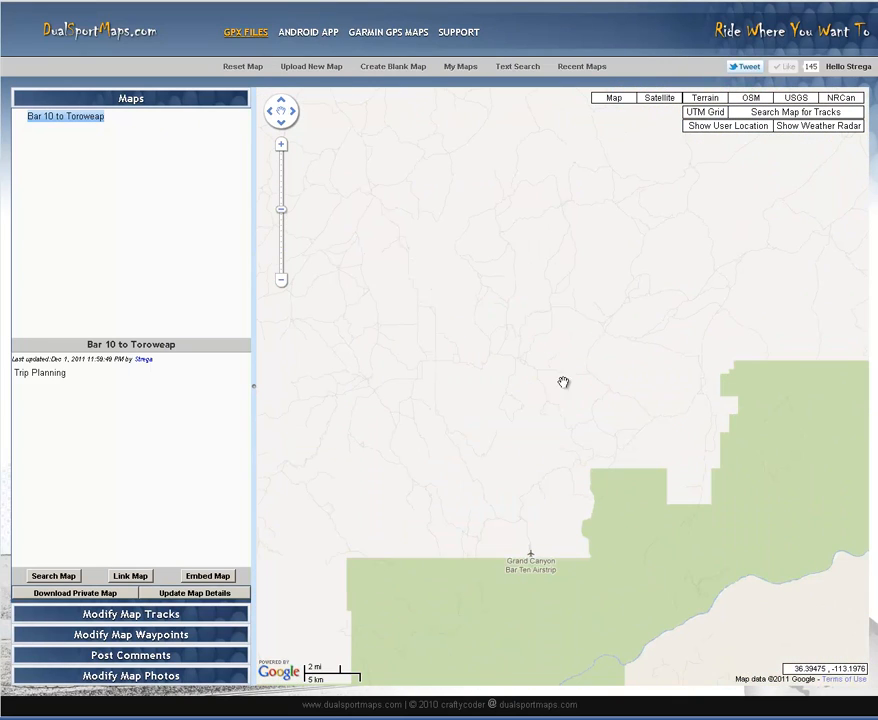
scroll(533, 539, up, 3)
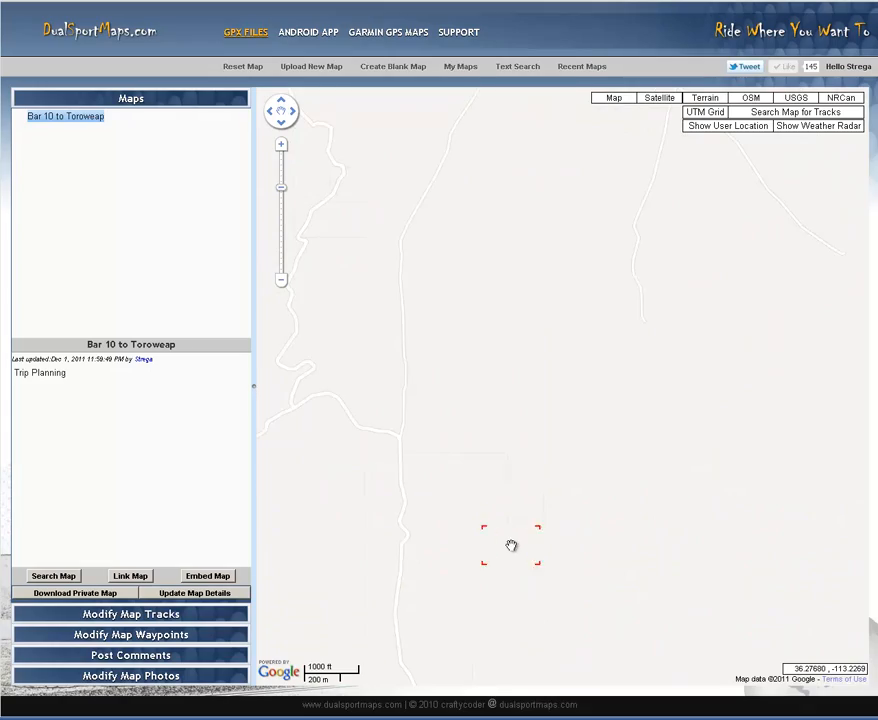
drag(511, 545, 558, 547)
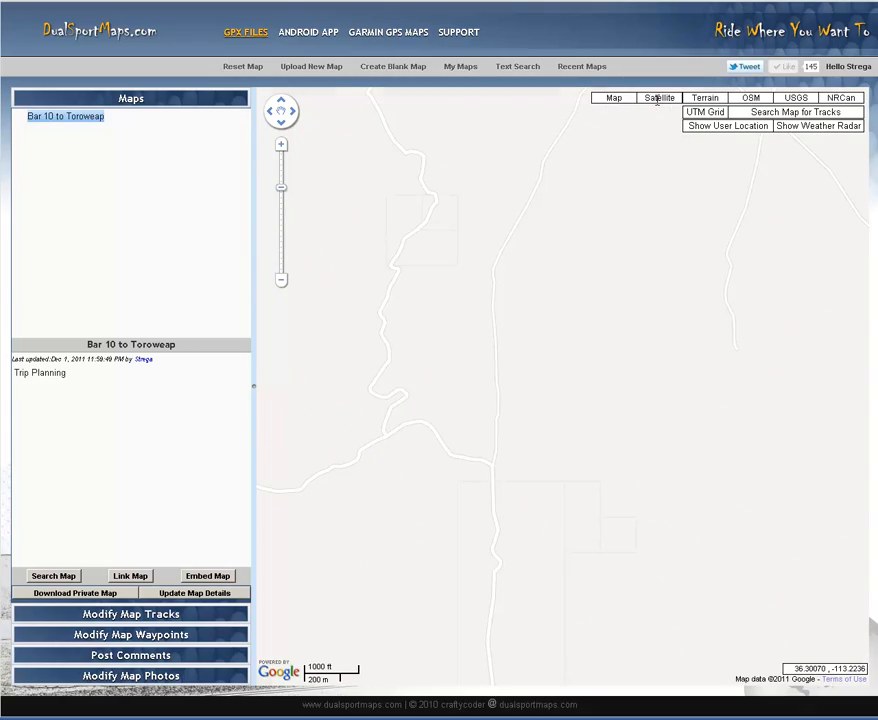
click(657, 98)
scroll(504, 622, up, 2)
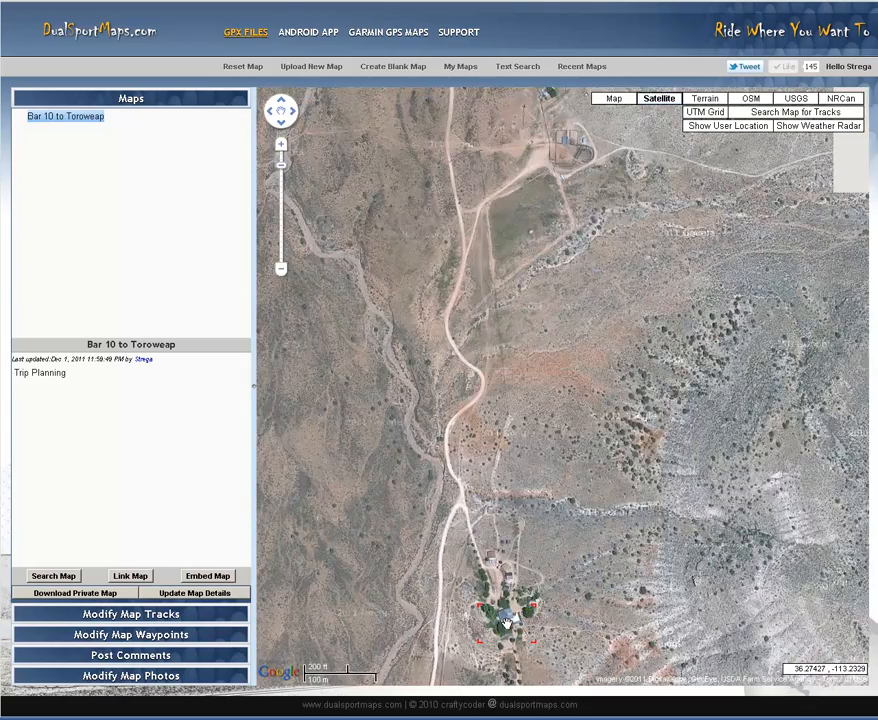
scroll(504, 622, up, 1)
drag(522, 505, 571, 500)
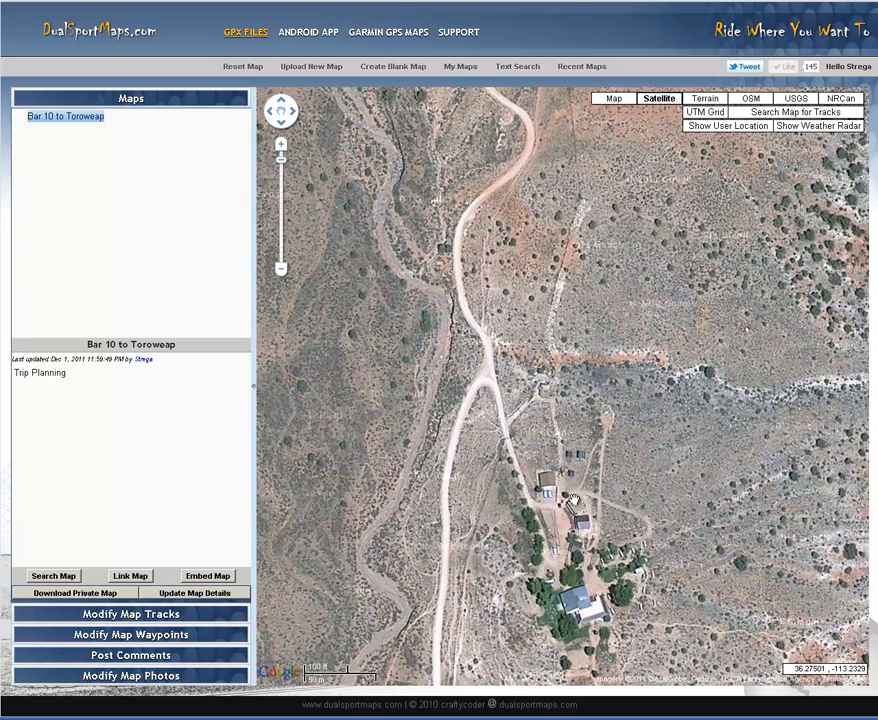
Step: Add a waypoint just above the main ranch building on the map and name it "Bar 10 Ranch"
click(150, 634)
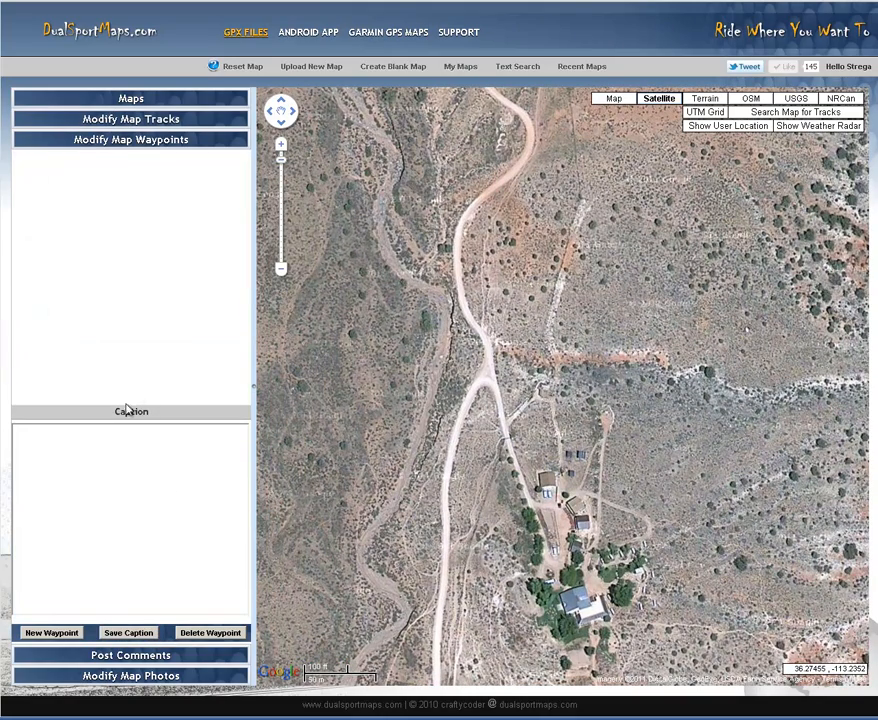
click(52, 633)
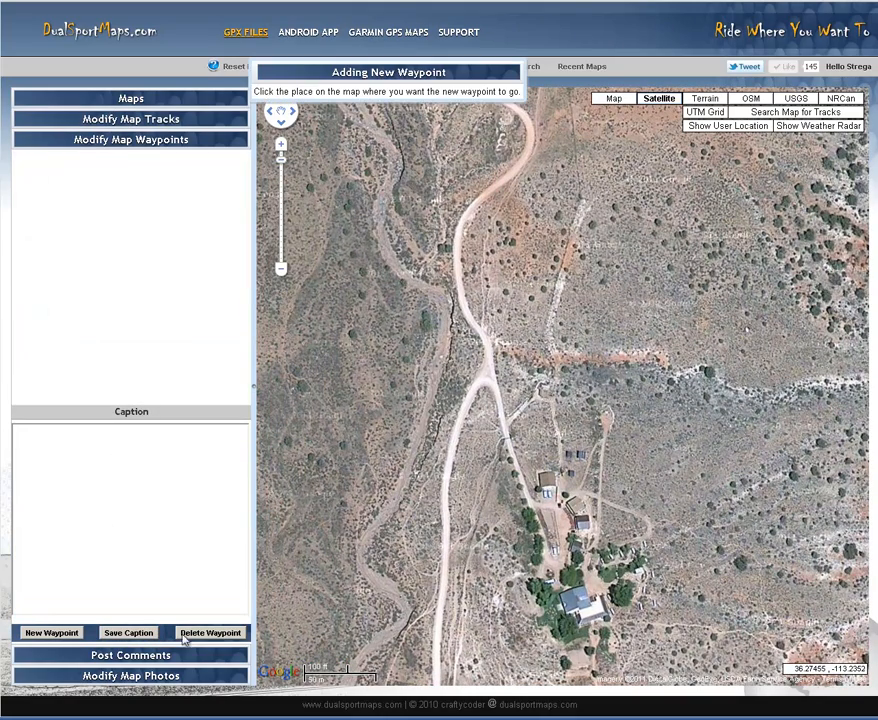
click(553, 553)
click(101, 163)
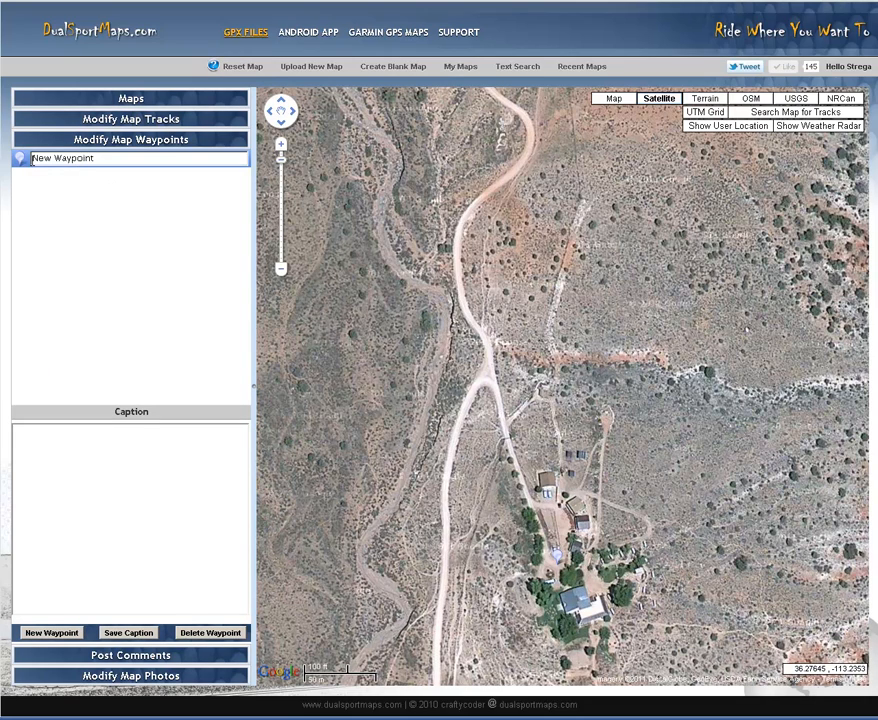
drag(106, 160, 21, 158)
text(Bar 10 Ranch)
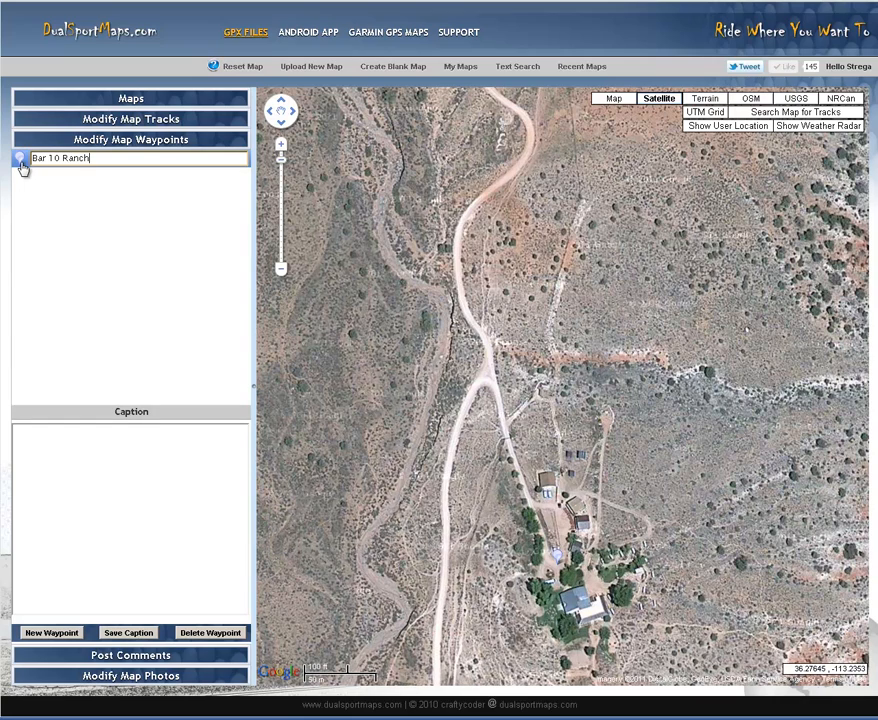
Step: Give the ranch waypoint a house icon and save "Bar 10 Ranch" as its caption
click(21, 165)
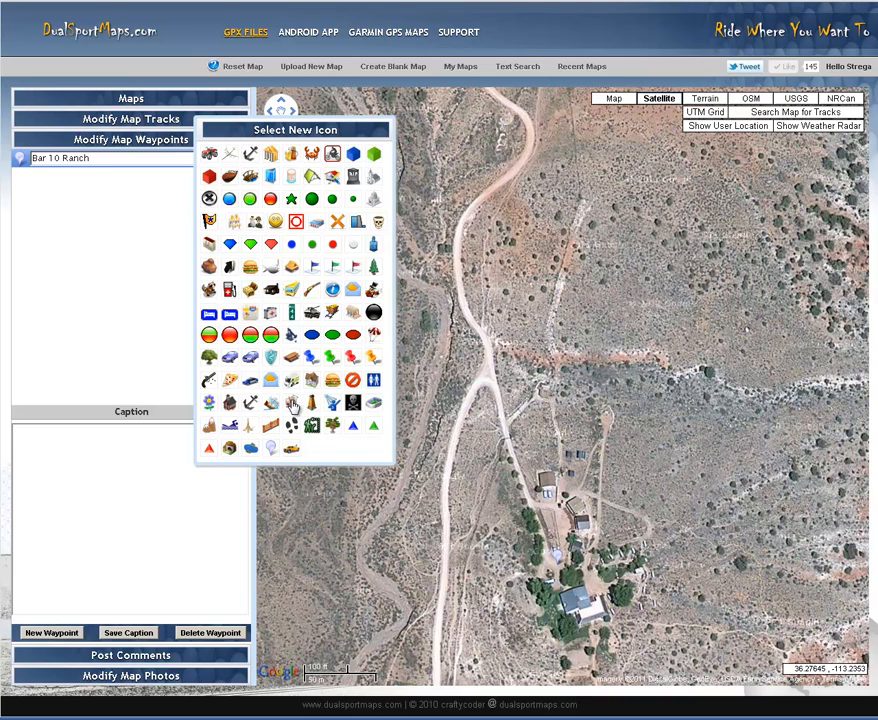
click(311, 380)
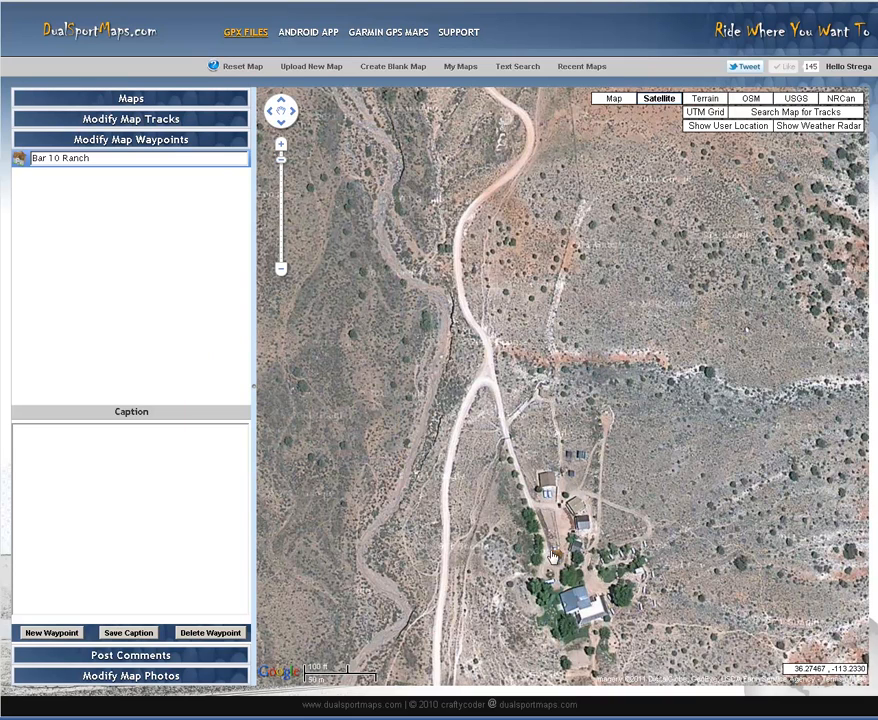
click(129, 460)
text(Bar 10 Ranch)
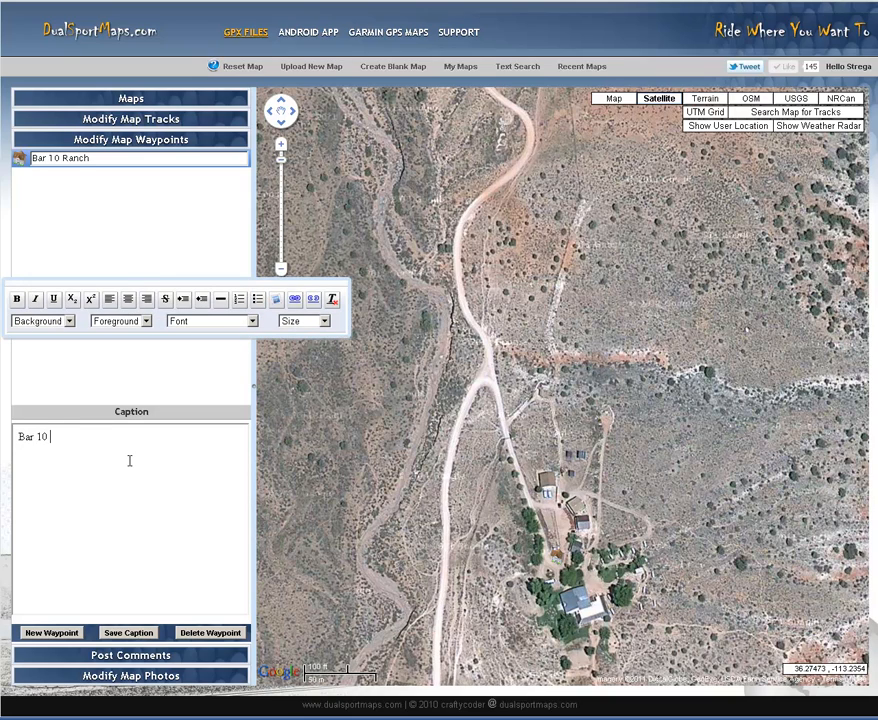
click(121, 636)
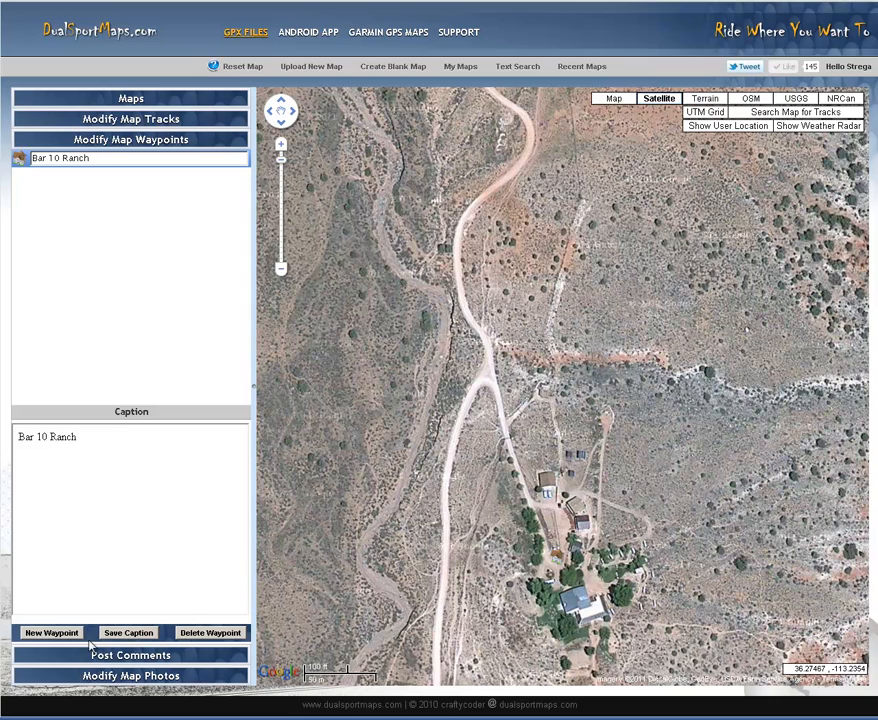
Step: Create a new track starting at the ranch, with its second point on the dirt road just north of the fork
click(159, 122)
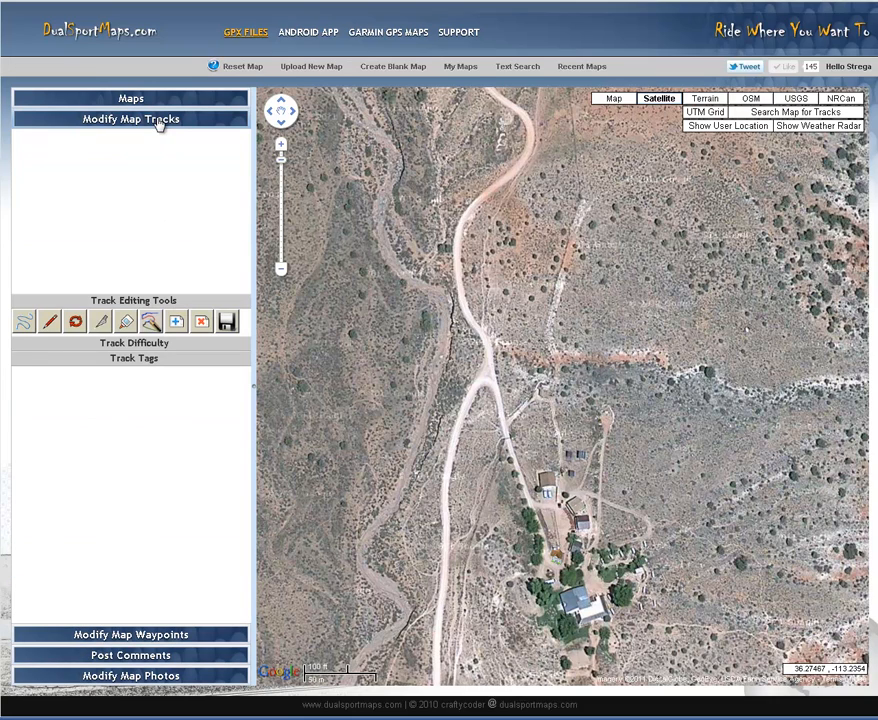
click(178, 323)
drag(535, 502, 455, 276)
click(455, 276)
Step: Extend the track northwest with a point on the dirt road below the pale ridge
scroll(456, 278, down, 2)
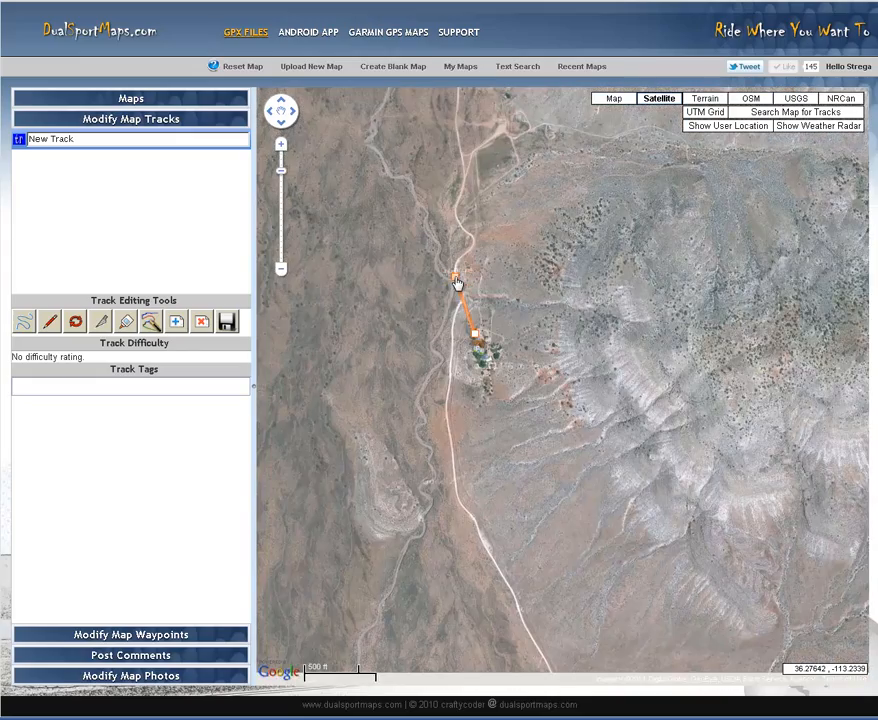
drag(415, 230, 548, 555)
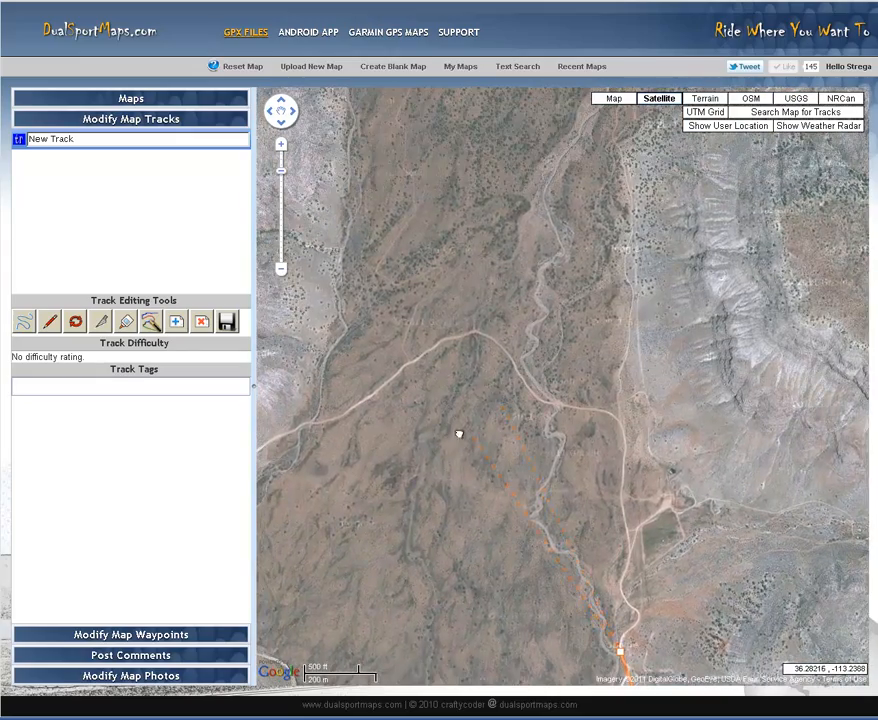
drag(461, 460, 747, 447)
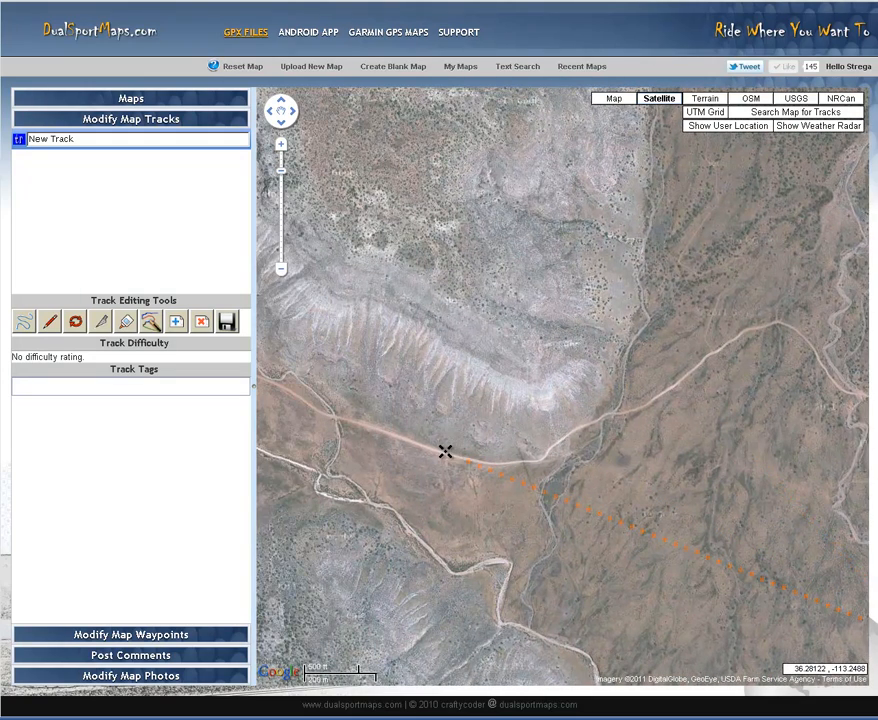
click(445, 452)
Step: Switch to the plain road map view and extend the track northwest along the road past Cold Spring Wash Pond
click(615, 99)
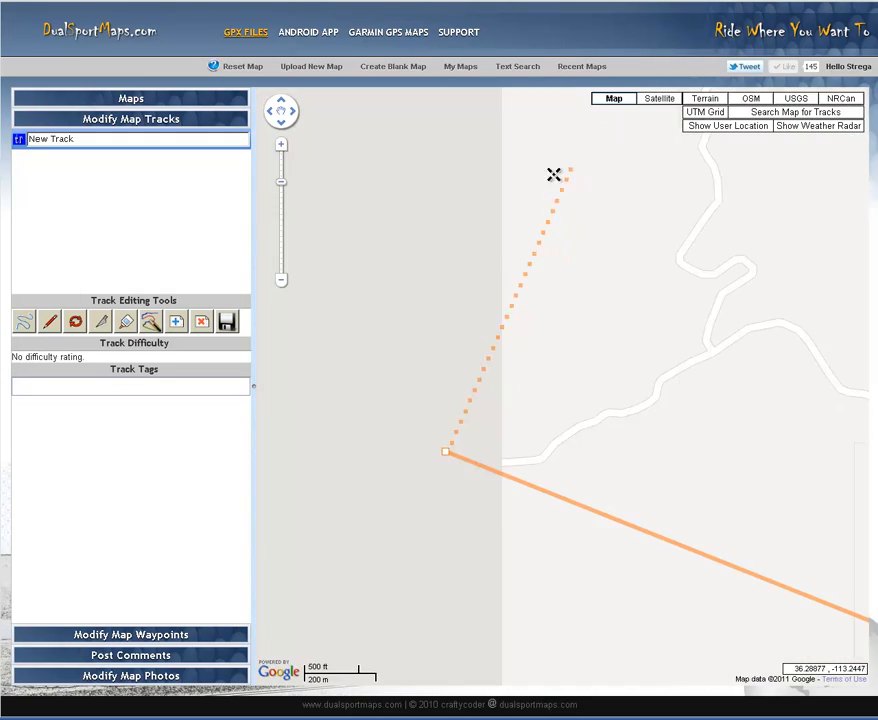
drag(460, 336, 729, 451)
scroll(726, 455, down, 1)
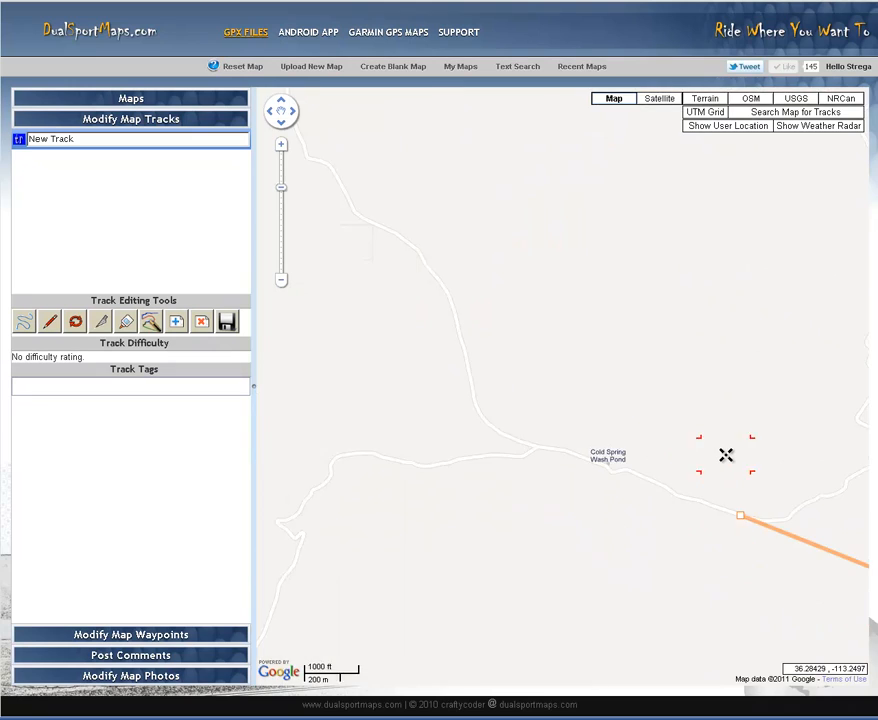
scroll(726, 455, down, 1)
drag(679, 350, 760, 636)
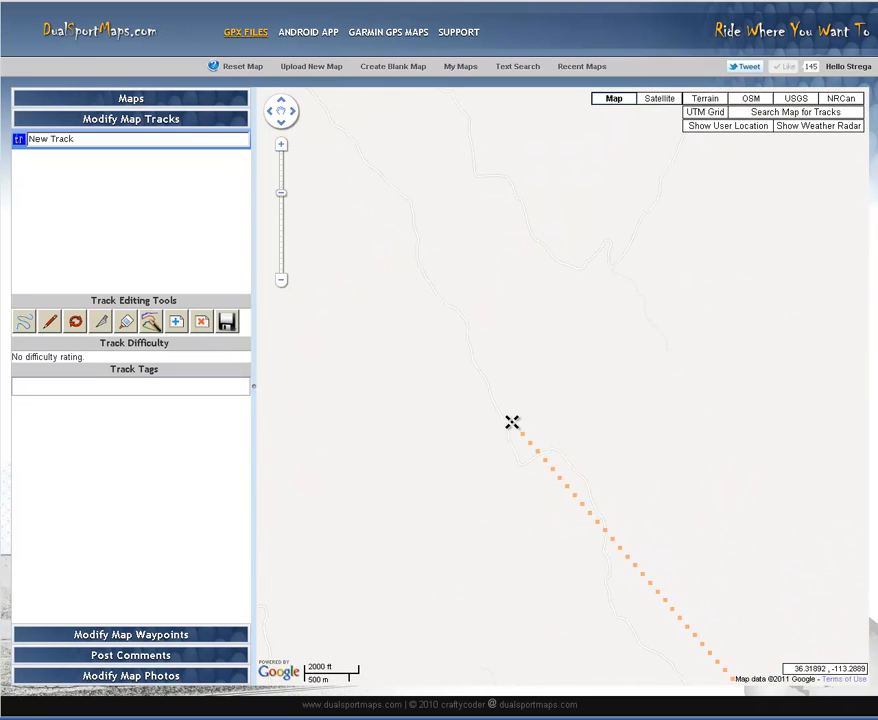
click(505, 419)
Step: Extend the track north past Roys Pond and along Co Hwy 257 to the crossroads with Co Hwy 5
drag(519, 247, 690, 569)
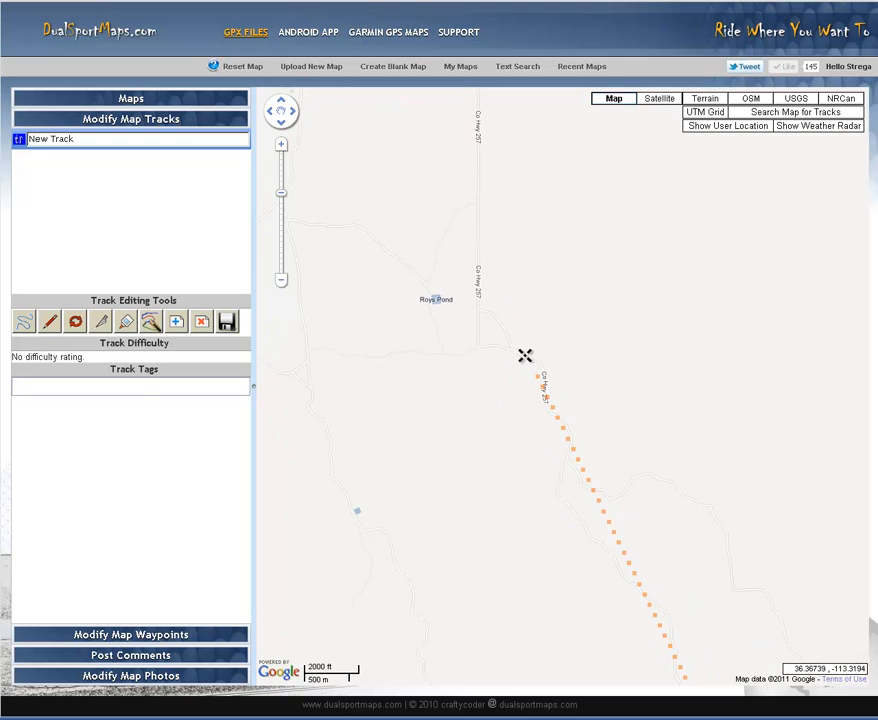
click(476, 340)
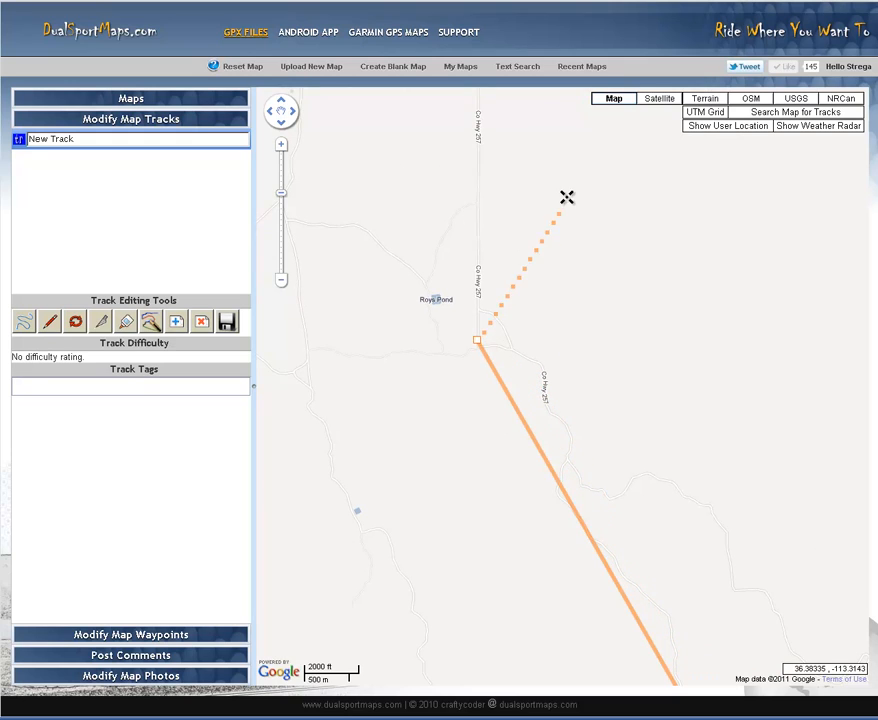
drag(567, 197, 574, 530)
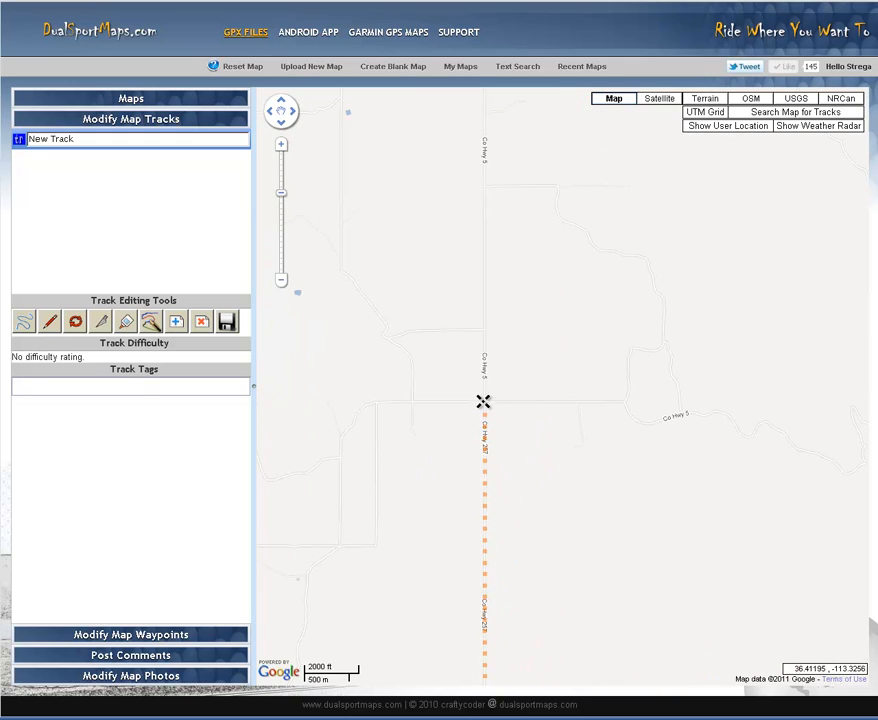
click(484, 401)
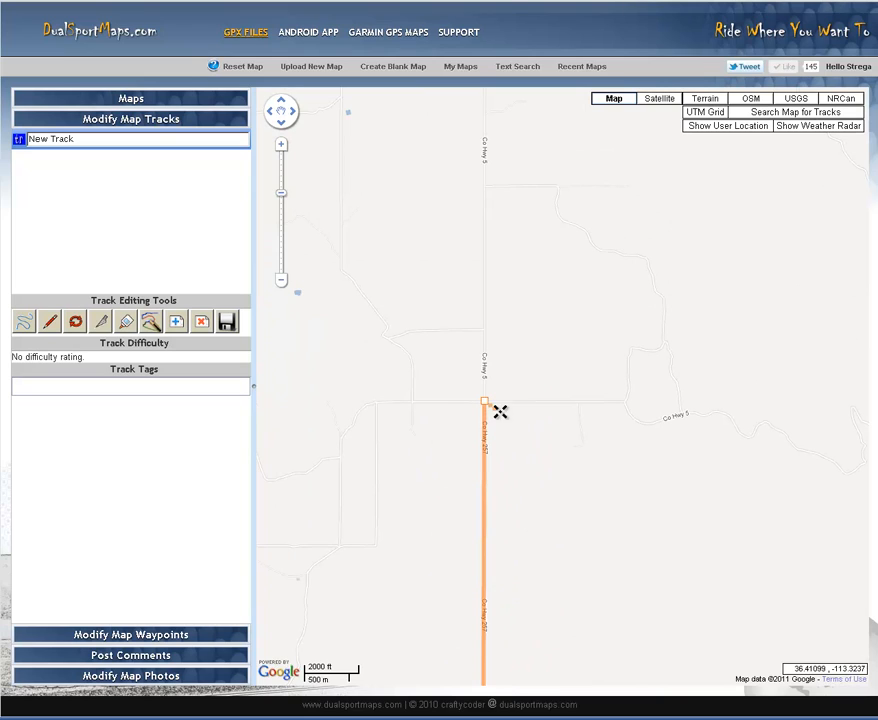
Step: Check the crossroads on satellite imagery, return to the plain map view, and add a track point on Co Hwy 5 just east of it
click(659, 98)
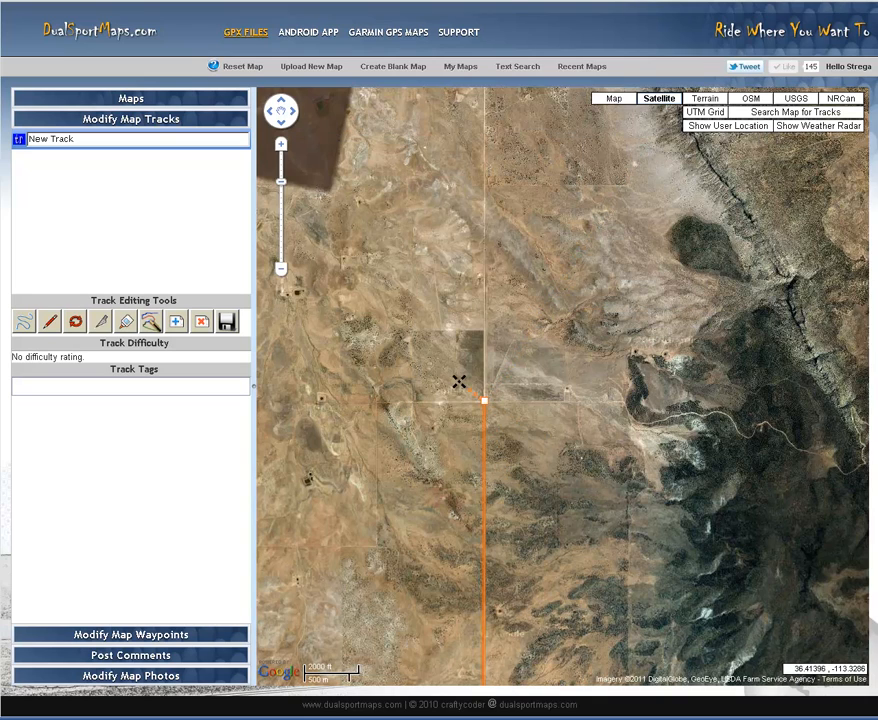
scroll(478, 406, up, 5)
scroll(550, 437, down, 2)
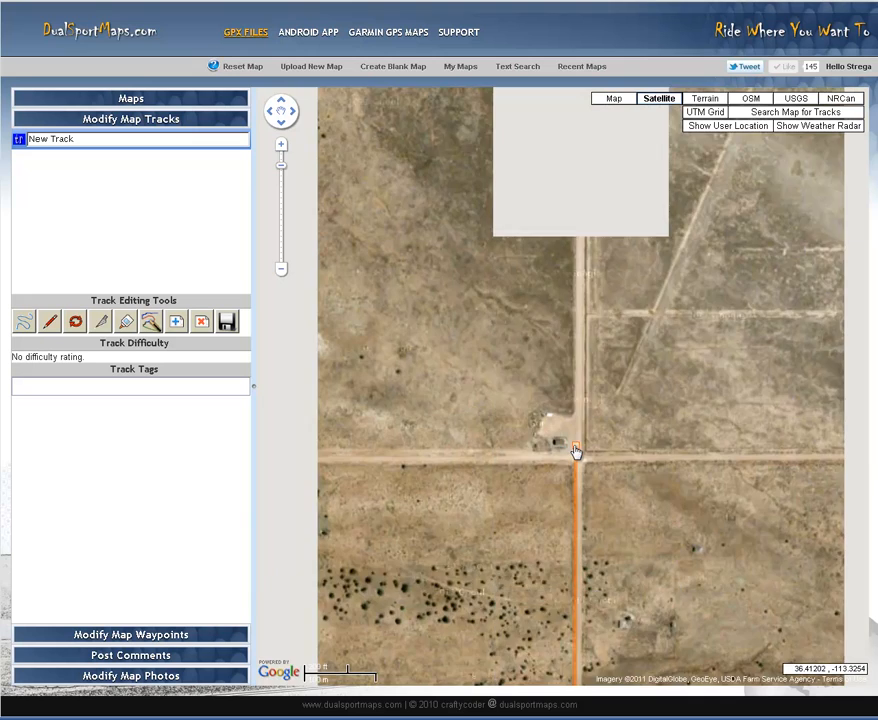
scroll(545, 435, up, 1)
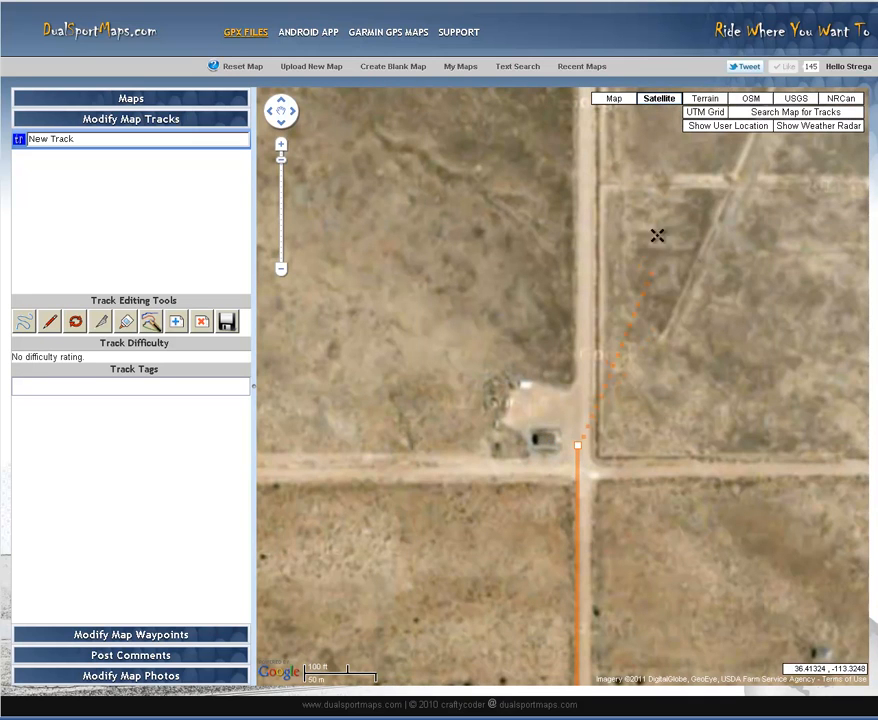
click(612, 100)
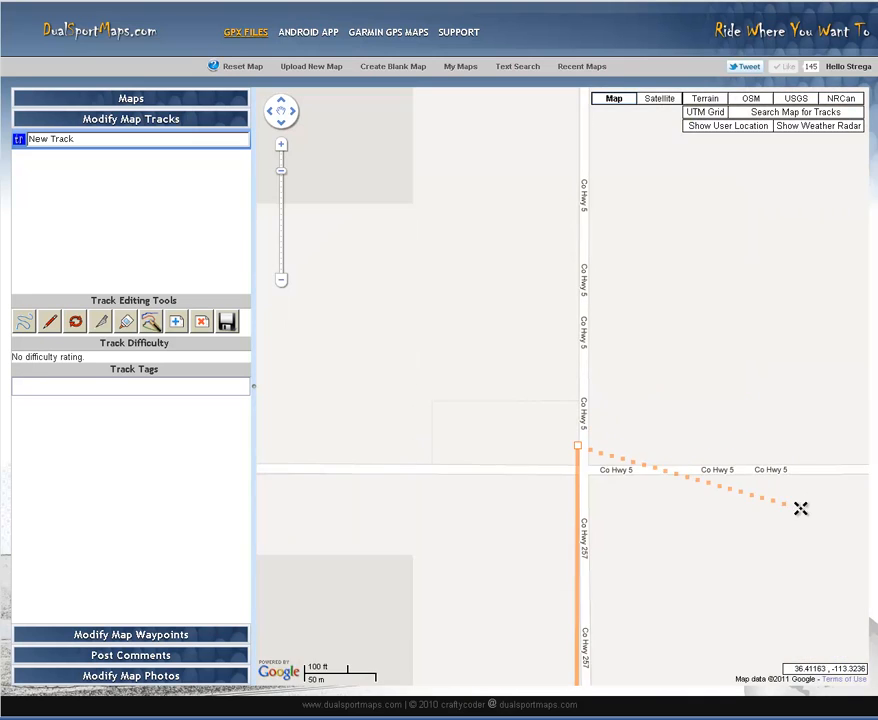
click(825, 467)
Step: Extend the track east along Co Hwy 5 through the first bend and the hairpin, to a point just before the multi-road junction
scroll(560, 505, down, 3)
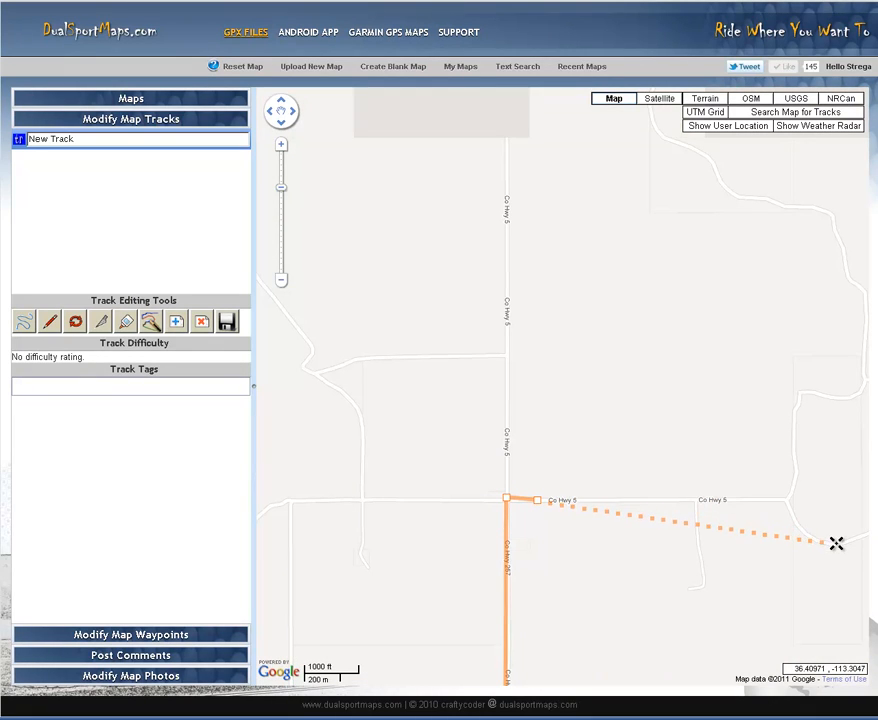
click(836, 542)
drag(852, 552, 347, 548)
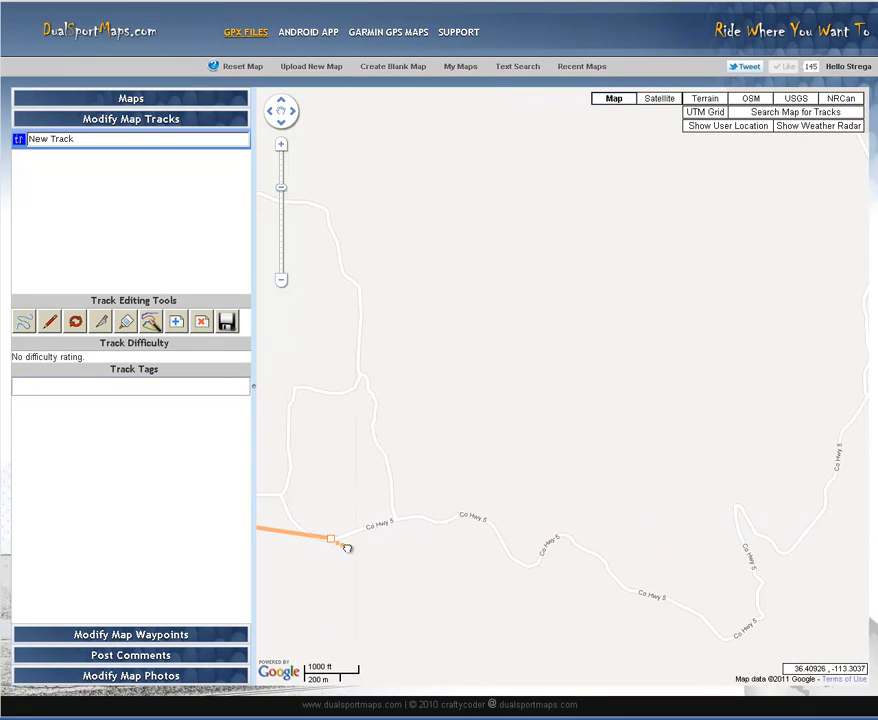
click(778, 545)
drag(835, 511, 288, 607)
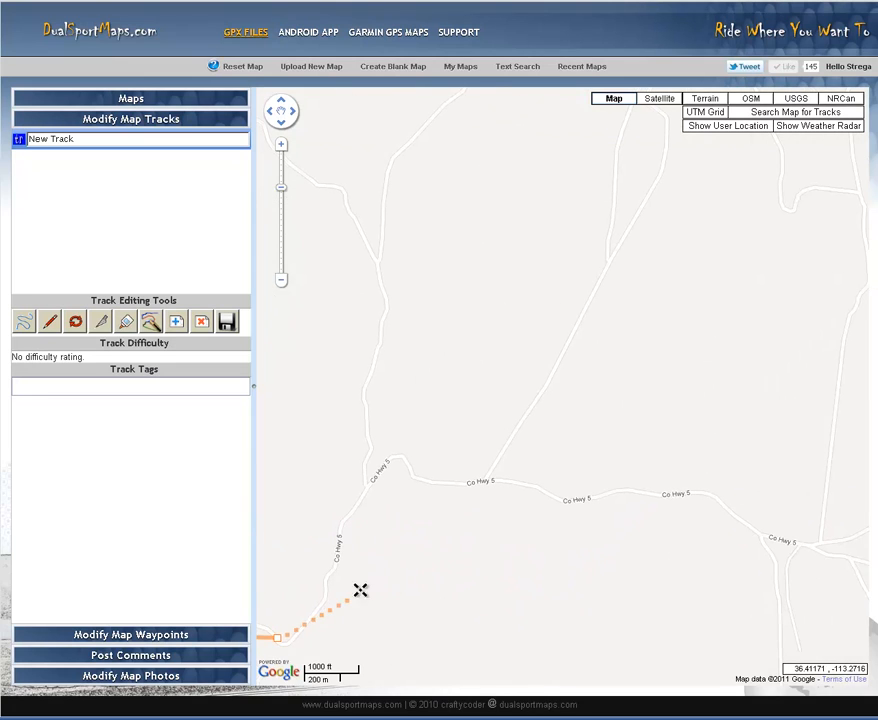
click(681, 494)
Step: Continue the track along Co Hwy 5 with three more points, past the multi-road junction to the stretch northwest of the roadside pond
drag(830, 571, 427, 466)
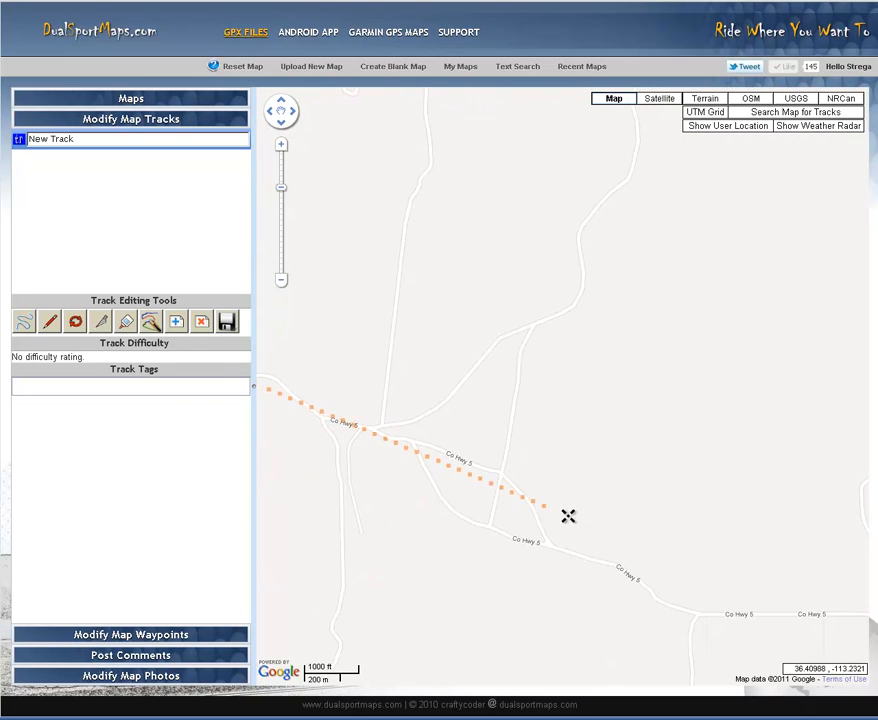
click(727, 616)
drag(835, 633, 284, 513)
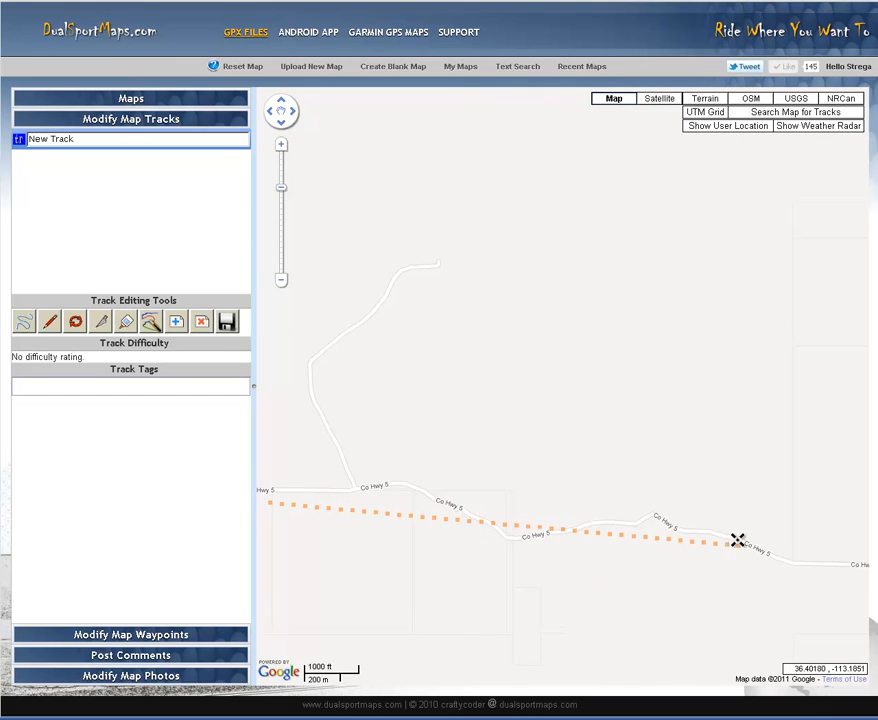
click(778, 558)
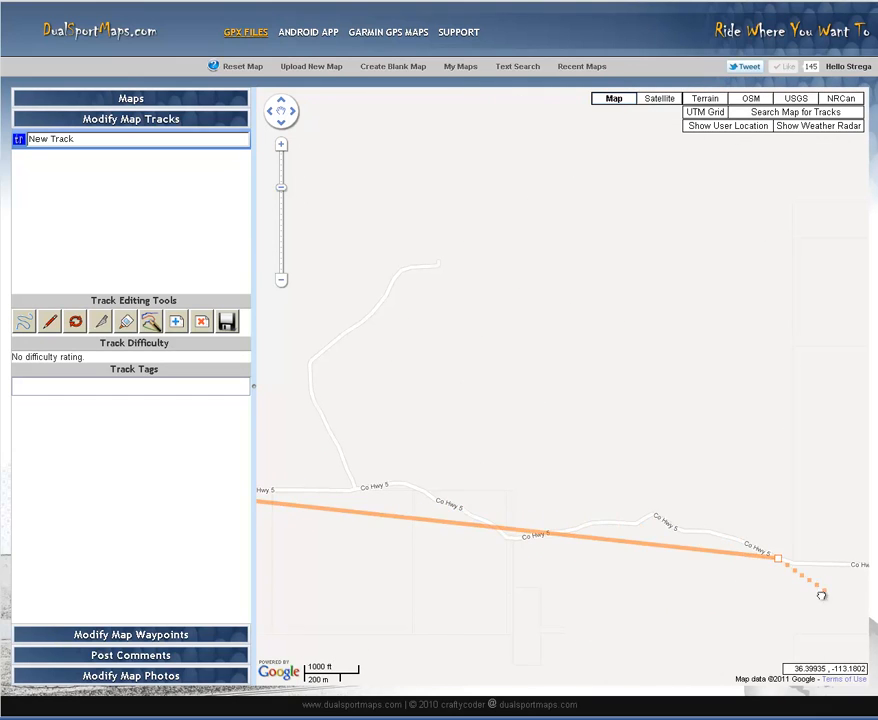
drag(819, 592, 265, 472)
click(628, 588)
Step: Add three more Co Hwy 5 points, past the roadside pond and the next side road, to where the highway turns northeast
drag(712, 518, 533, 202)
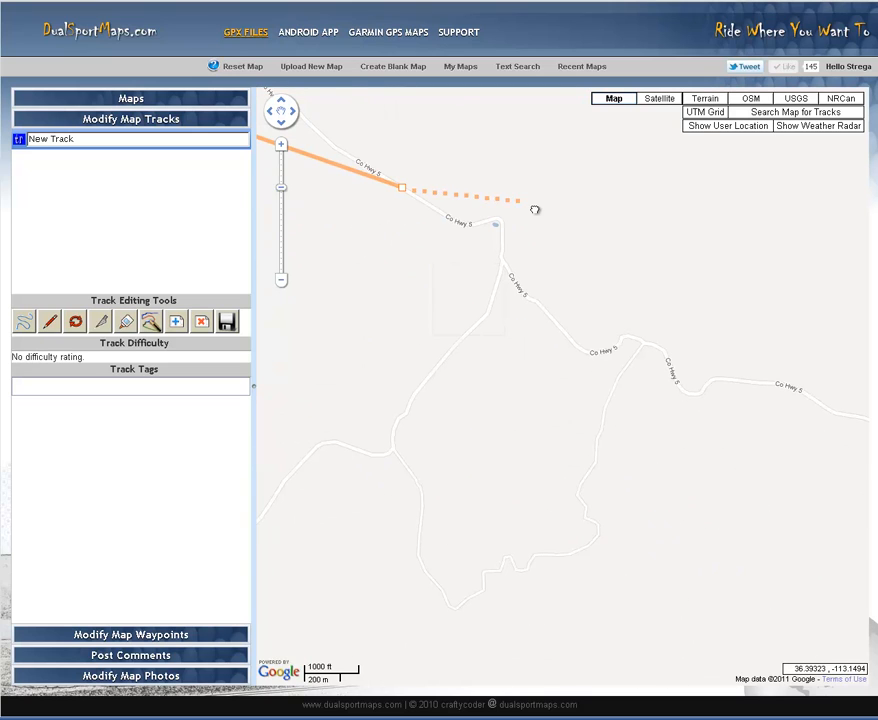
click(753, 380)
drag(809, 466, 250, 266)
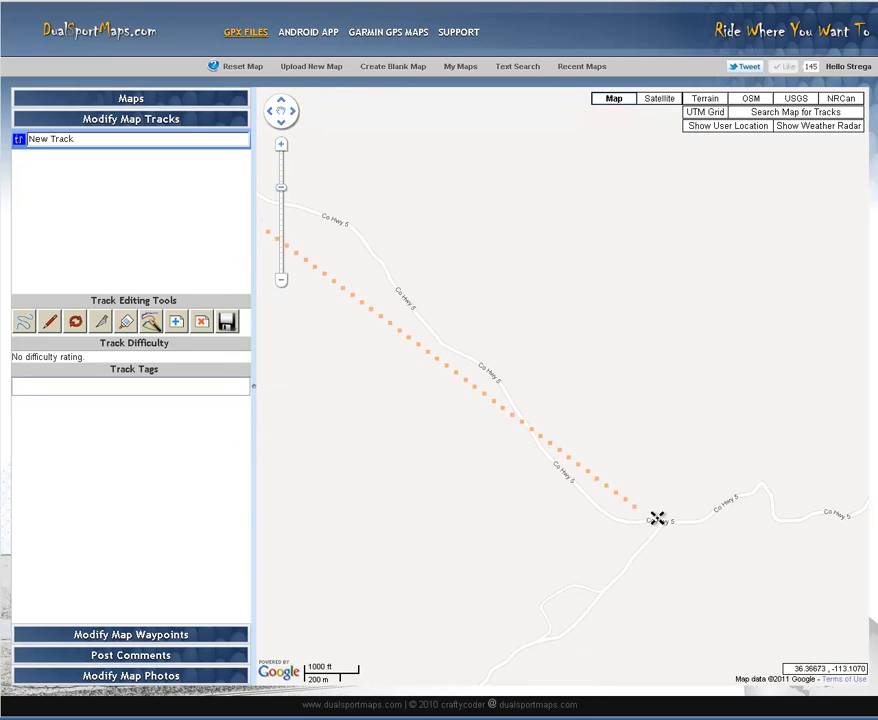
click(727, 505)
drag(775, 542, 280, 522)
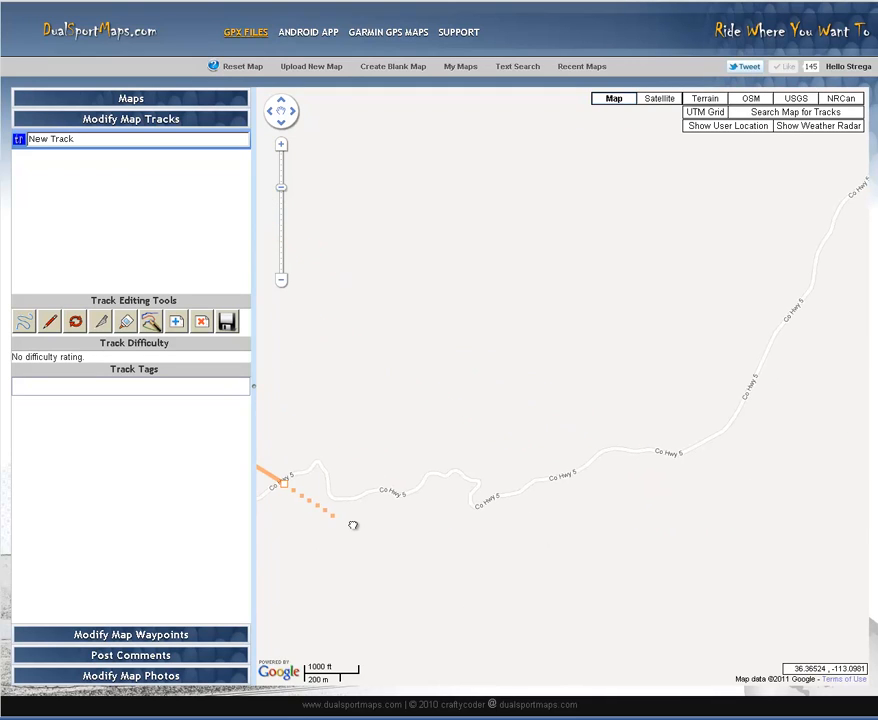
click(741, 414)
Step: Extend the track northeast to the Co Hwy 115 junction and south along Co Hwy 115 to just before the pond turnoff
drag(783, 415, 356, 650)
click(565, 362)
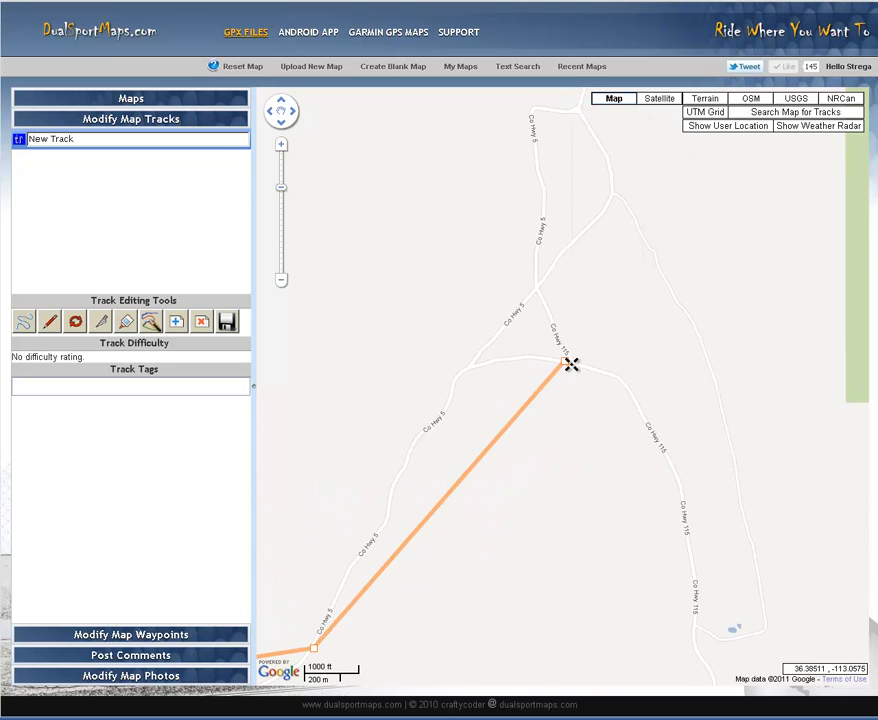
click(697, 607)
Step: Extend the track south along Co Hwy 115 with two points, ending at the fork south of Tuweep Airport
drag(707, 618, 633, 259)
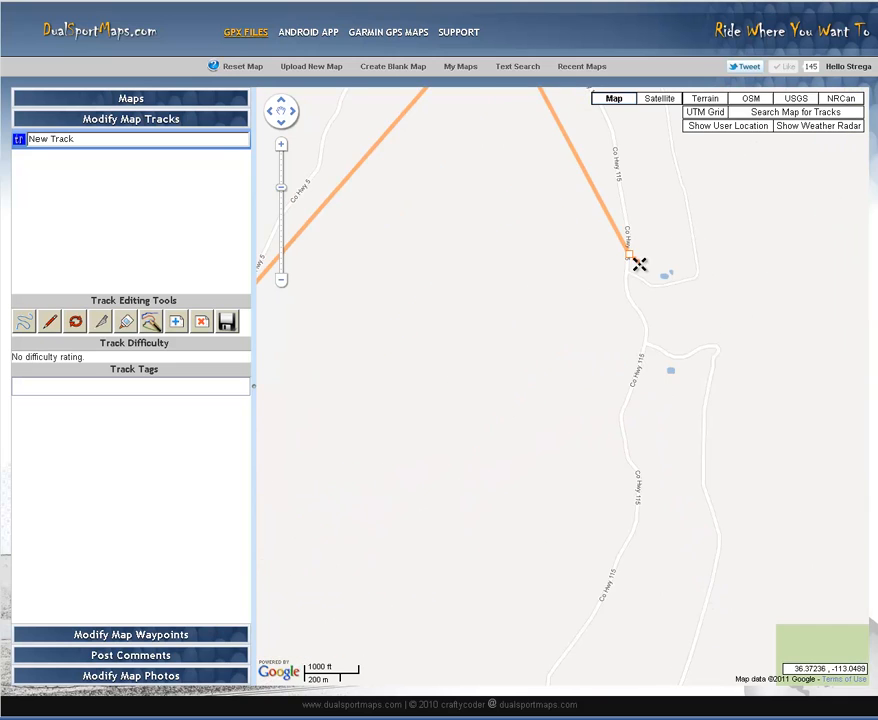
scroll(659, 418, down, 1)
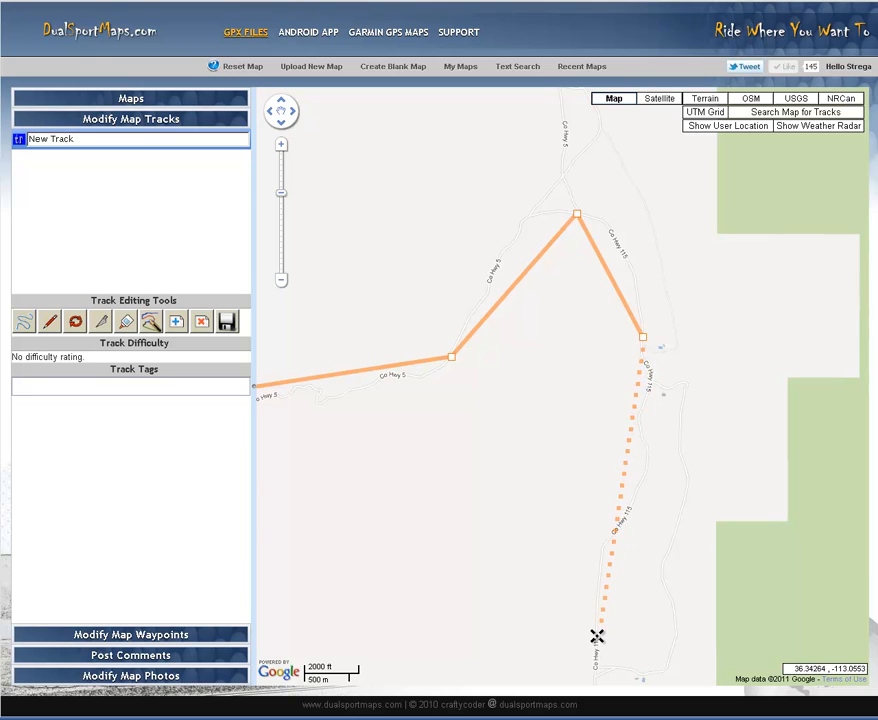
click(596, 633)
drag(611, 653, 663, 220)
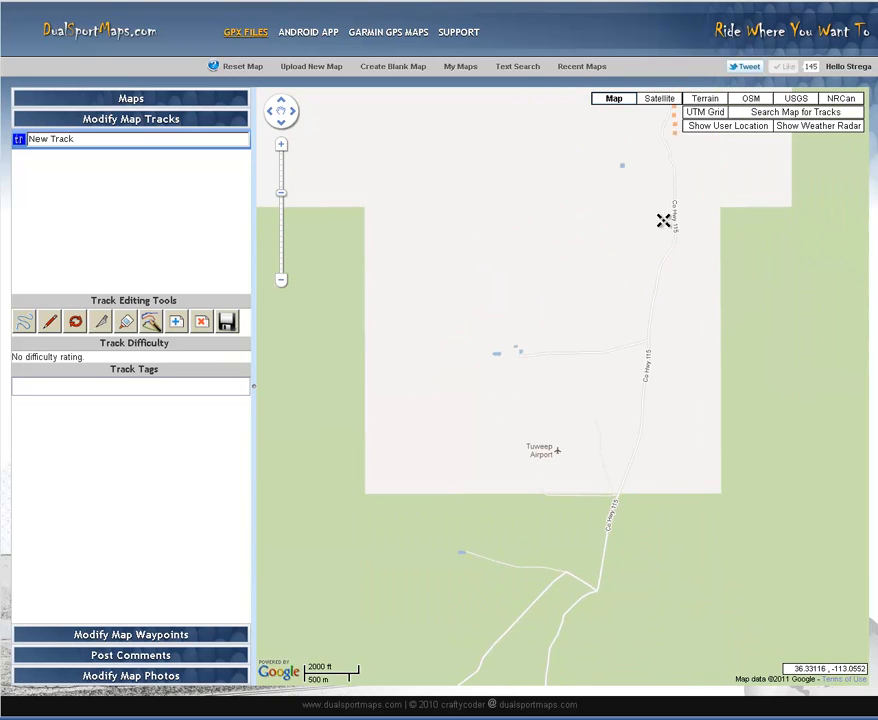
click(589, 588)
Step: Continue the track south past the next road fork and finish it at the end of the road above the river
drag(589, 588, 735, 29)
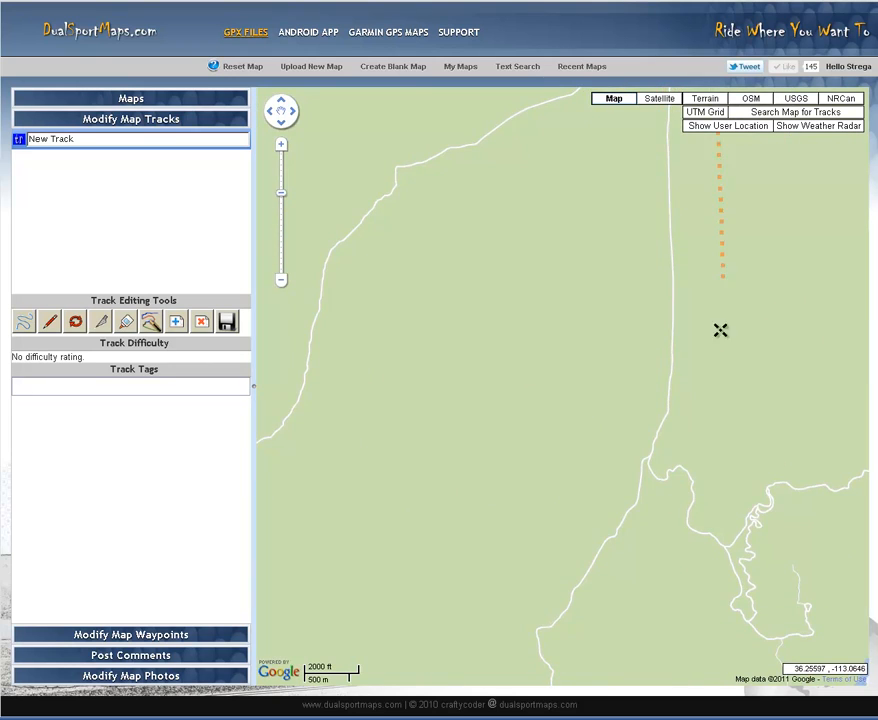
click(663, 482)
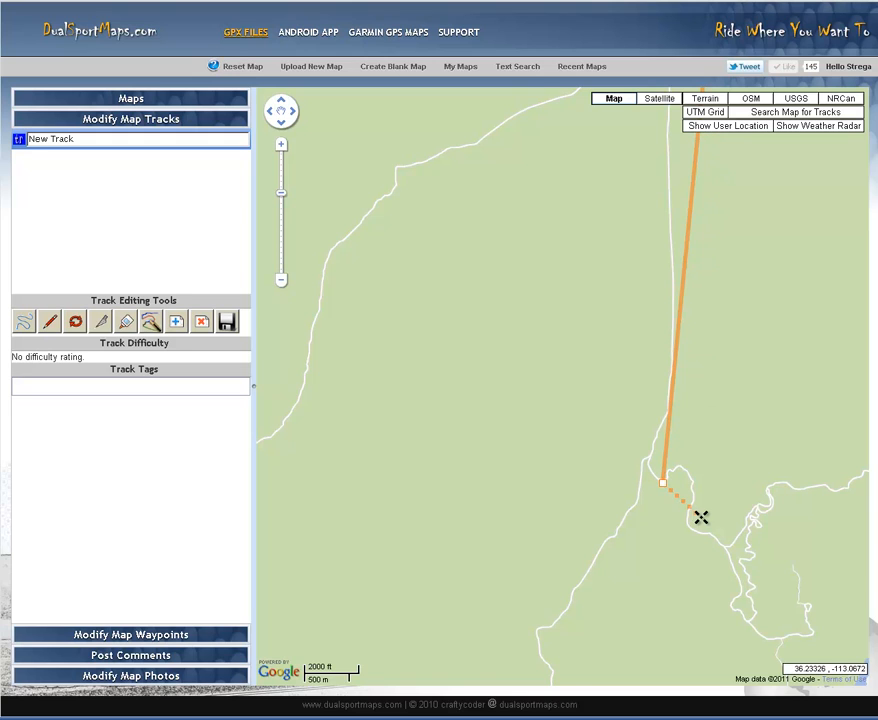
drag(700, 515, 513, 200)
scroll(596, 373, up, 3)
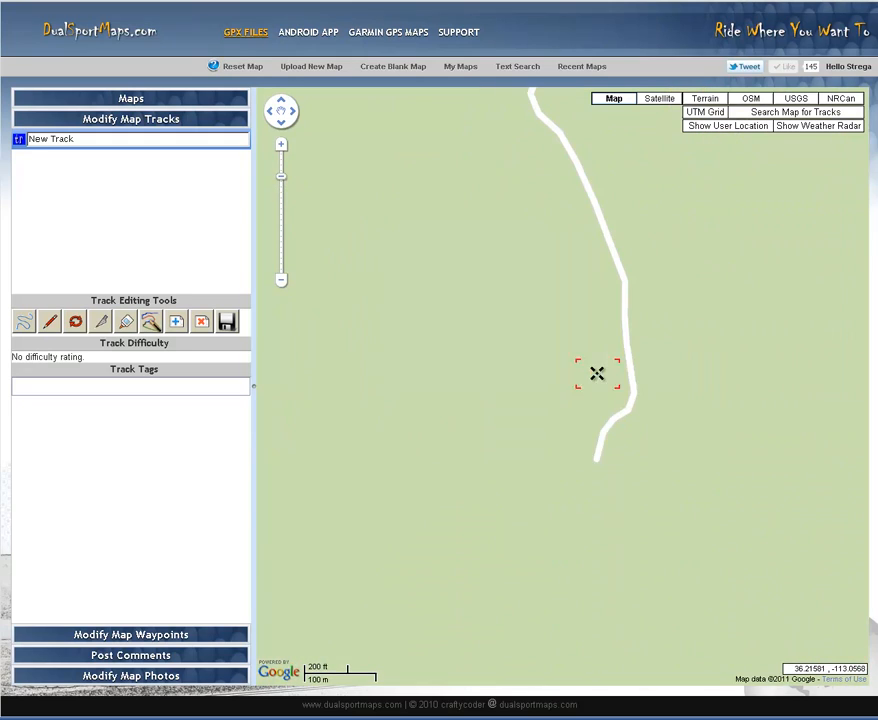
click(597, 456)
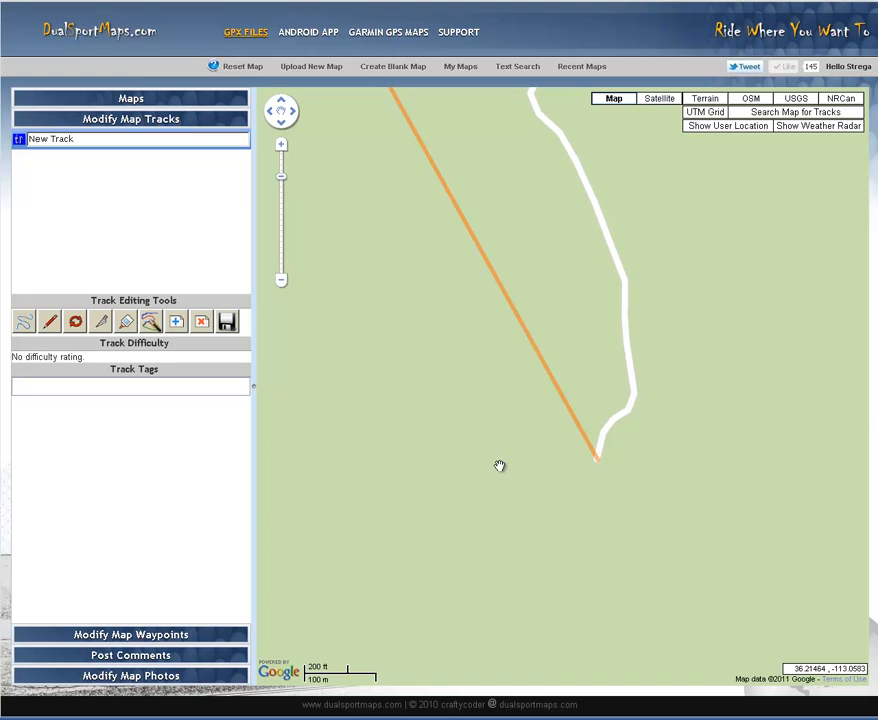
Step: Name the track "Bar 10 to Toroweap", give it the Easy difficulty, and save it
scroll(499, 466, down, 8)
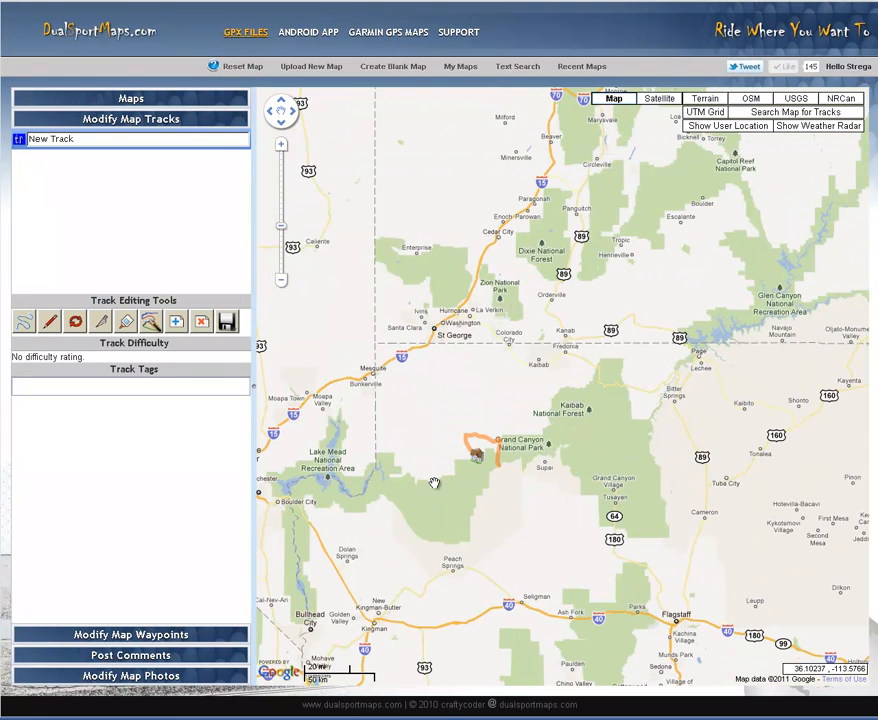
scroll(494, 466, up, 3)
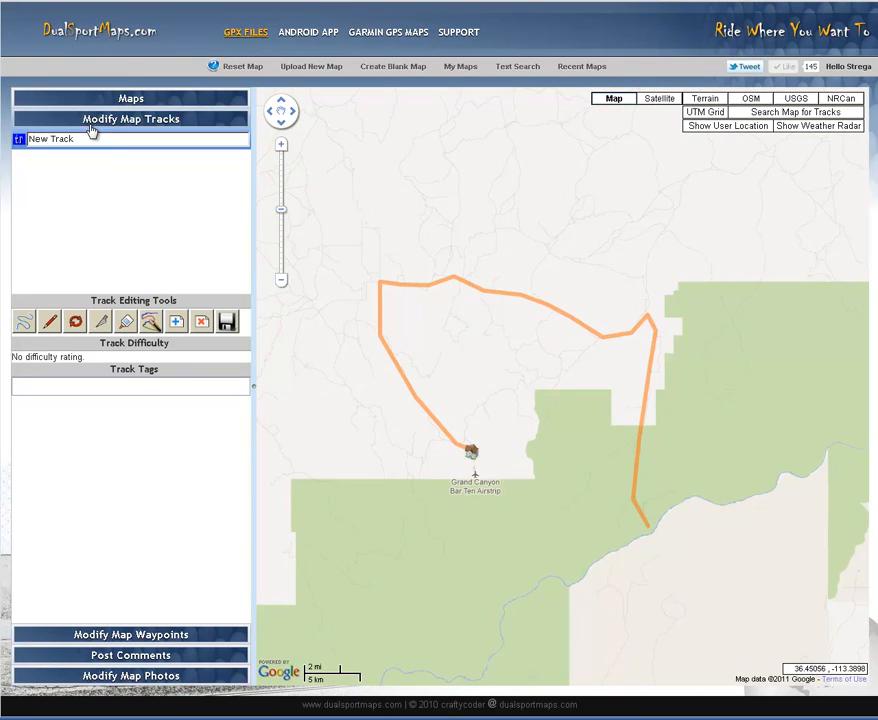
drag(77, 140, 23, 140)
text(Bar 10 to Toroweap)
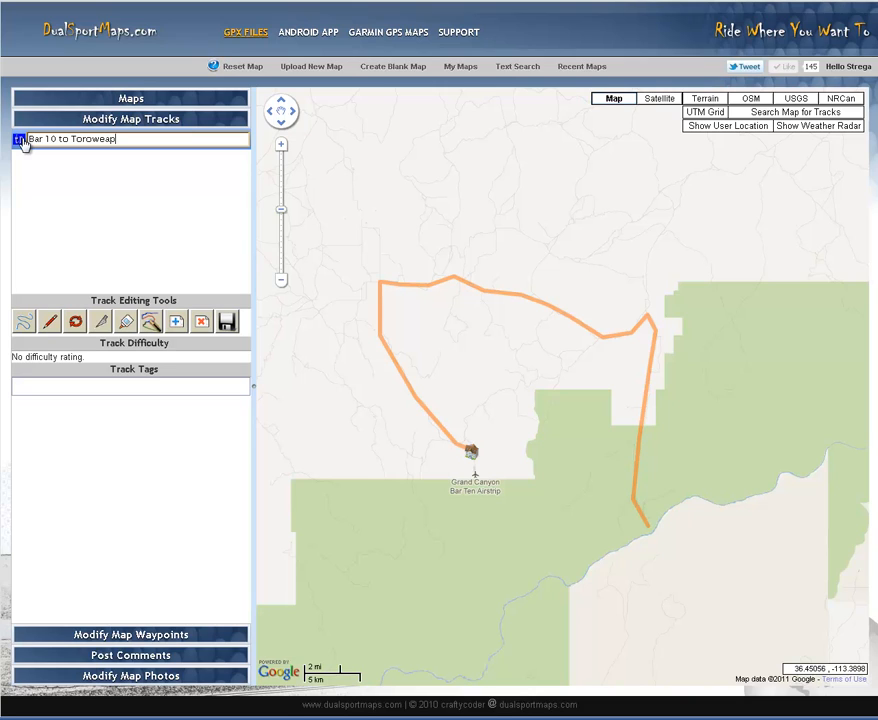
click(20, 141)
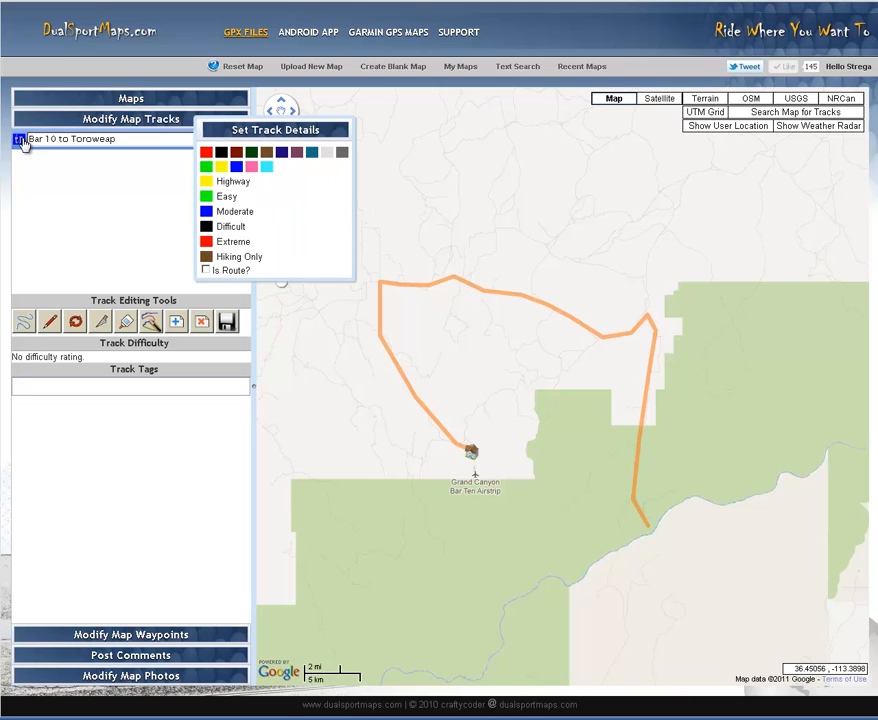
click(206, 196)
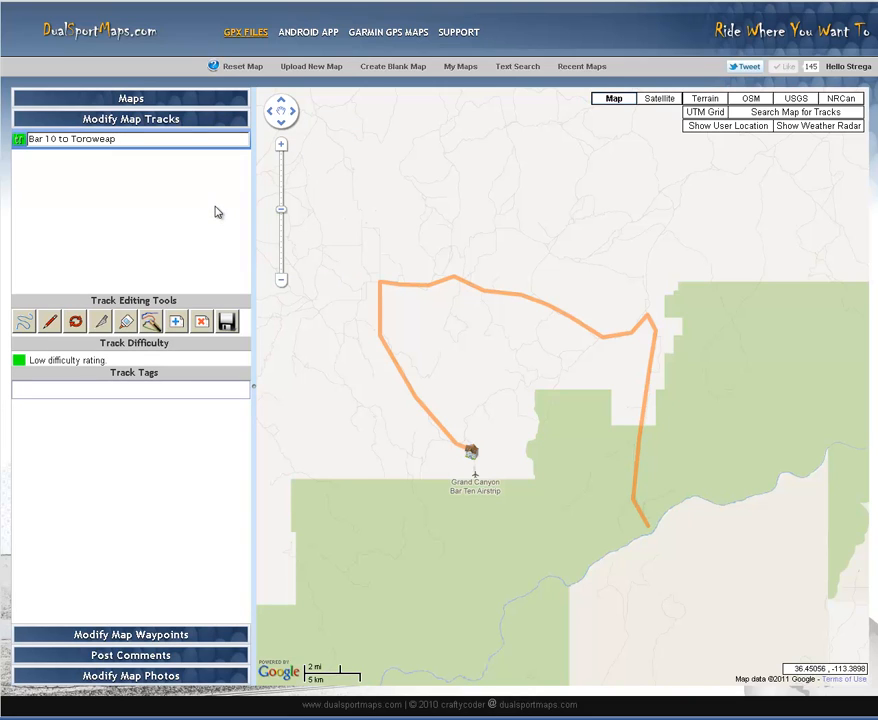
click(227, 323)
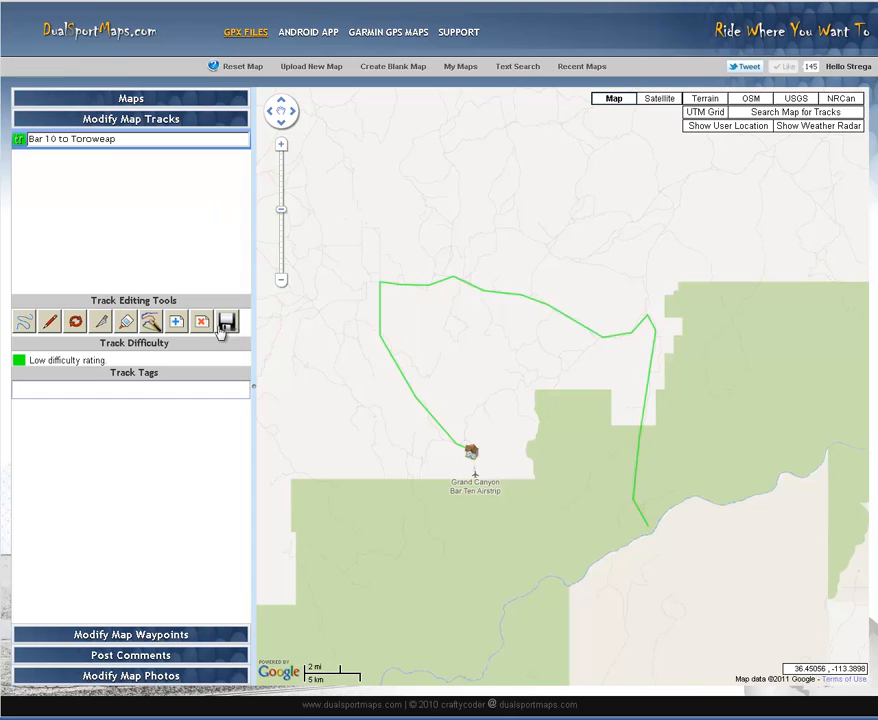
Step: Snap the Bar 10 to Toroweap track to the roads from its point beside the ranch to its end above the river, accepting the result
click(24, 321)
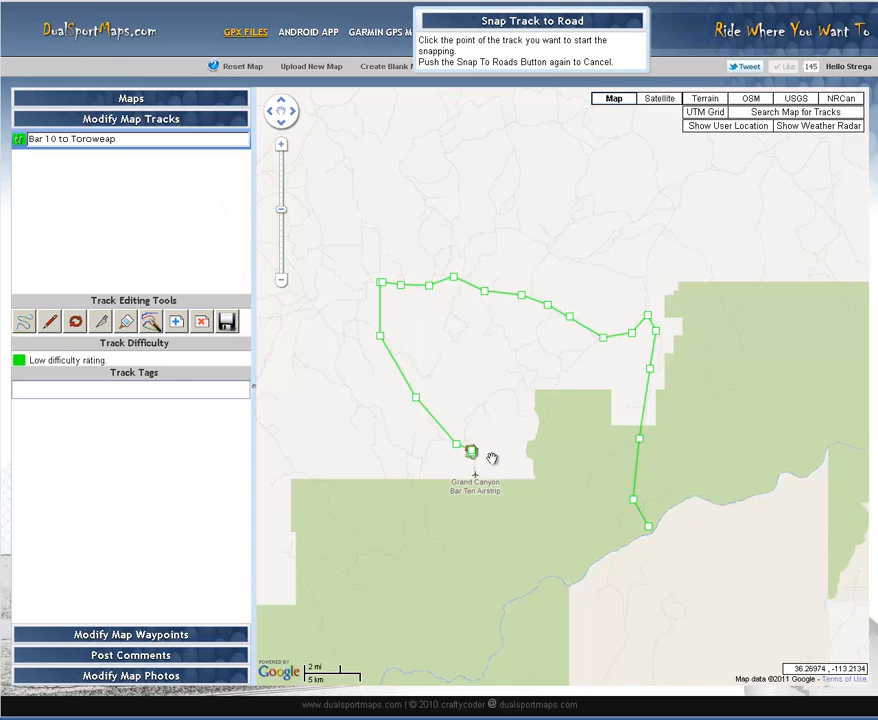
scroll(492, 459, up, 1)
scroll(460, 465, up, 1)
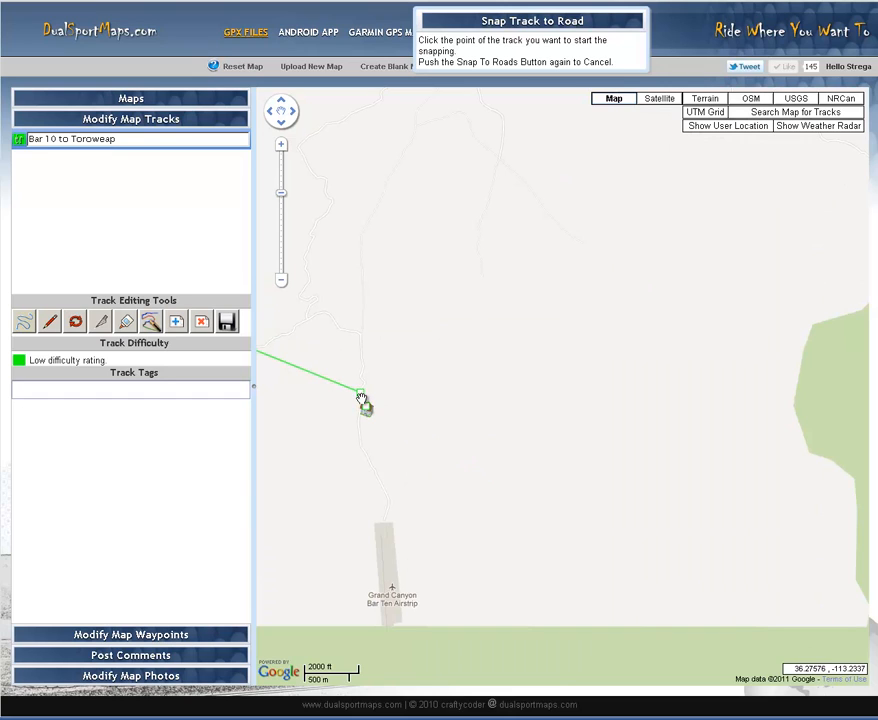
click(361, 398)
drag(676, 547, 349, 500)
scroll(672, 523, down, 2)
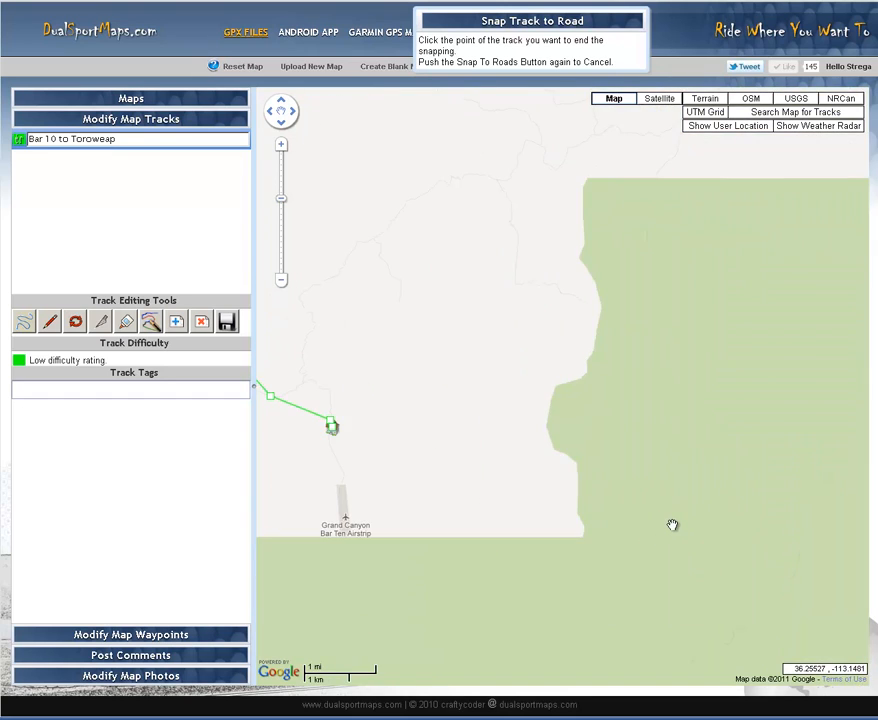
drag(700, 547, 502, 420)
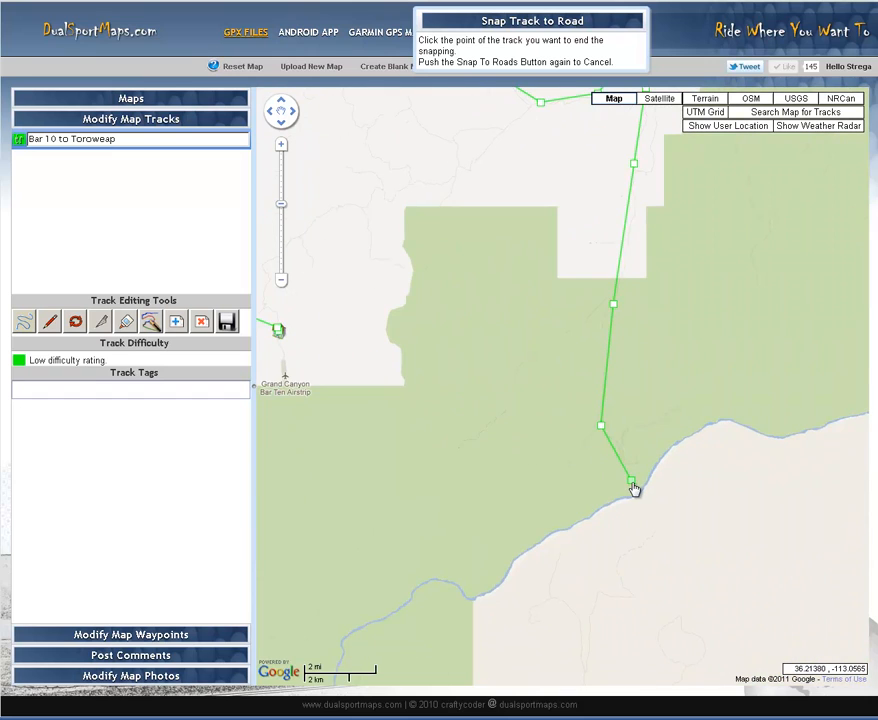
click(632, 484)
scroll(409, 348, down, 1)
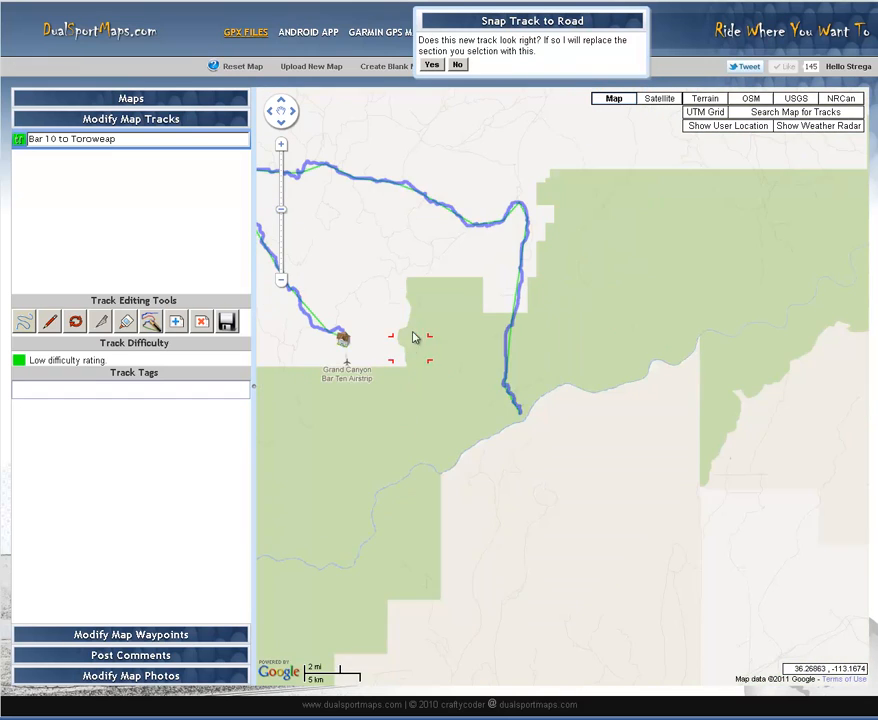
drag(413, 337, 533, 410)
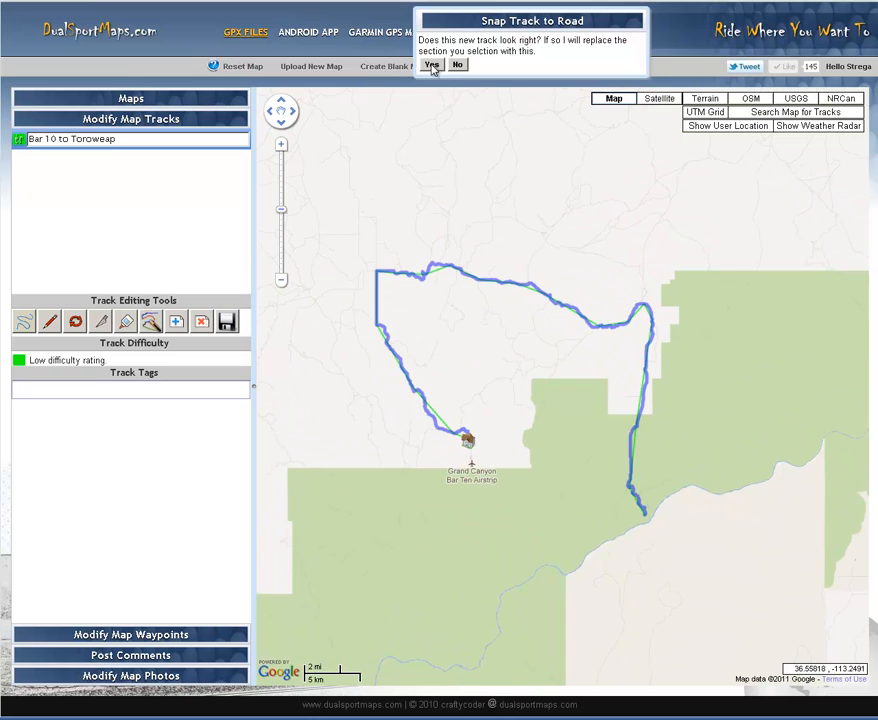
click(432, 65)
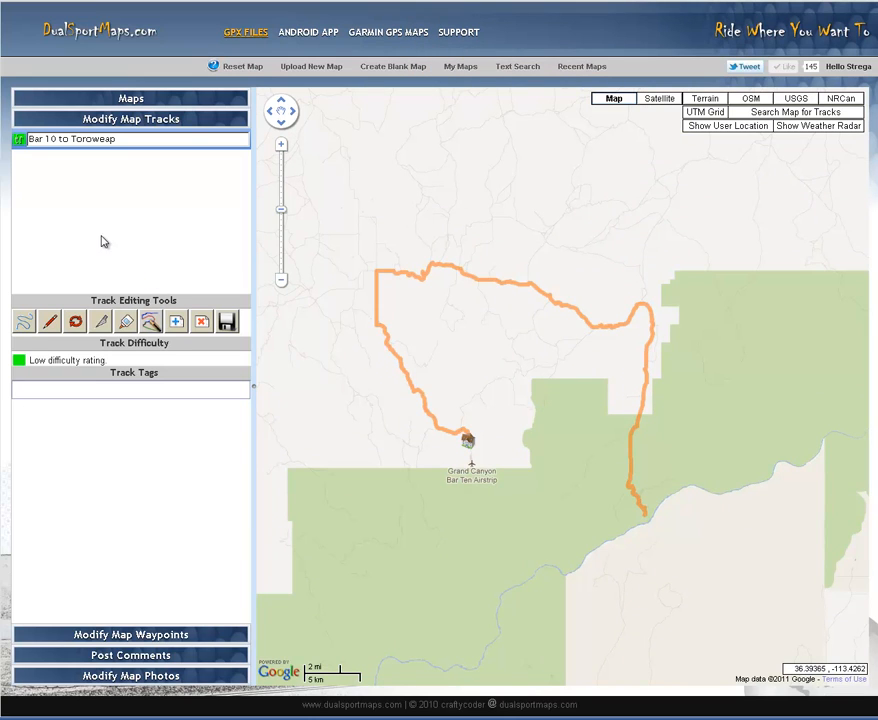
Step: Save the changed track and start a new one at the junction just north of the ranch, adding two points northeast past the next road junction
scroll(472, 429, up, 3)
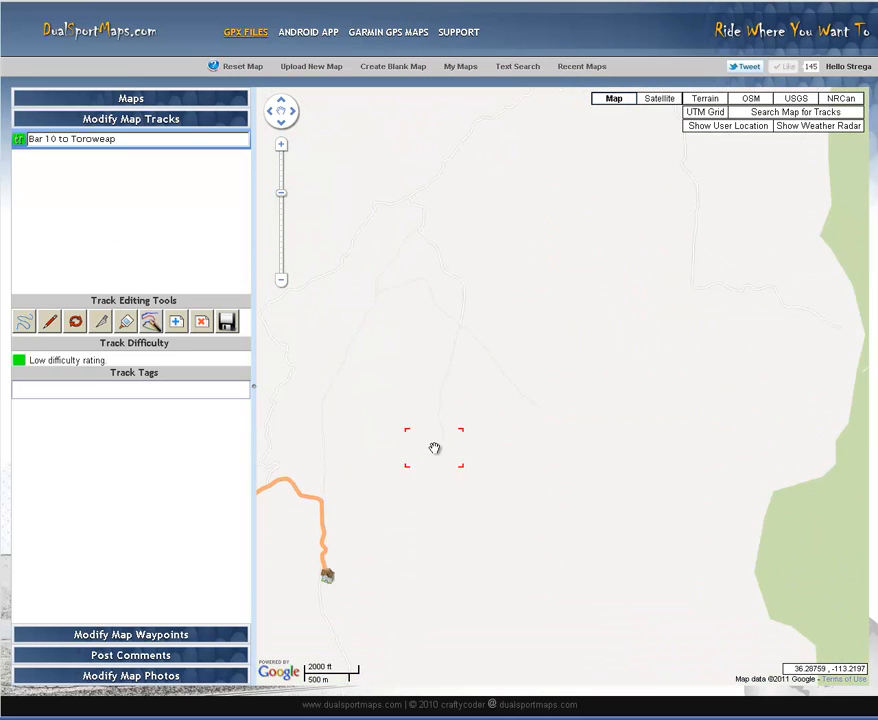
drag(500, 497, 560, 495)
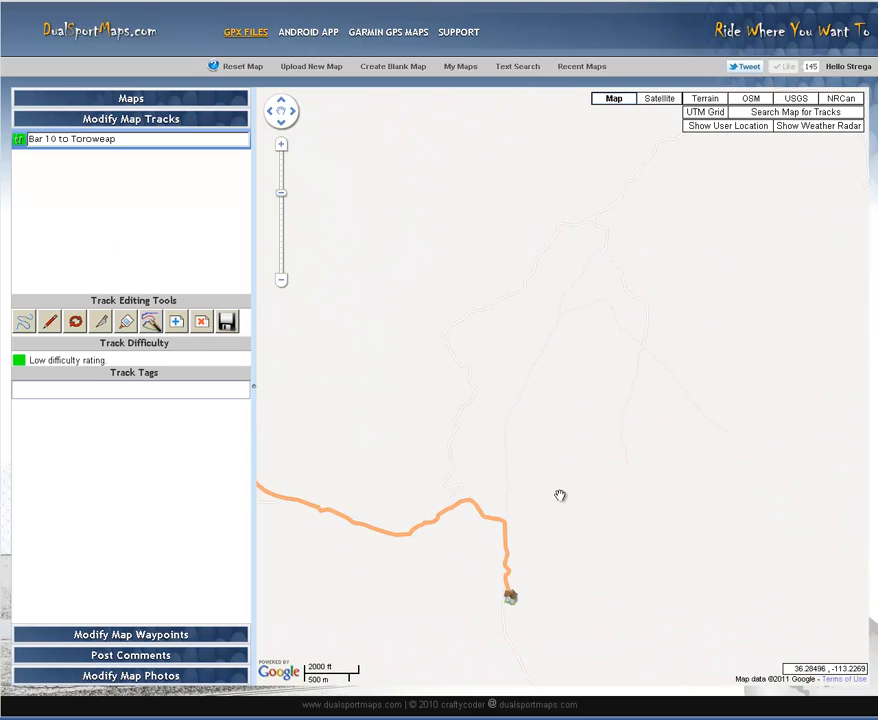
click(178, 323)
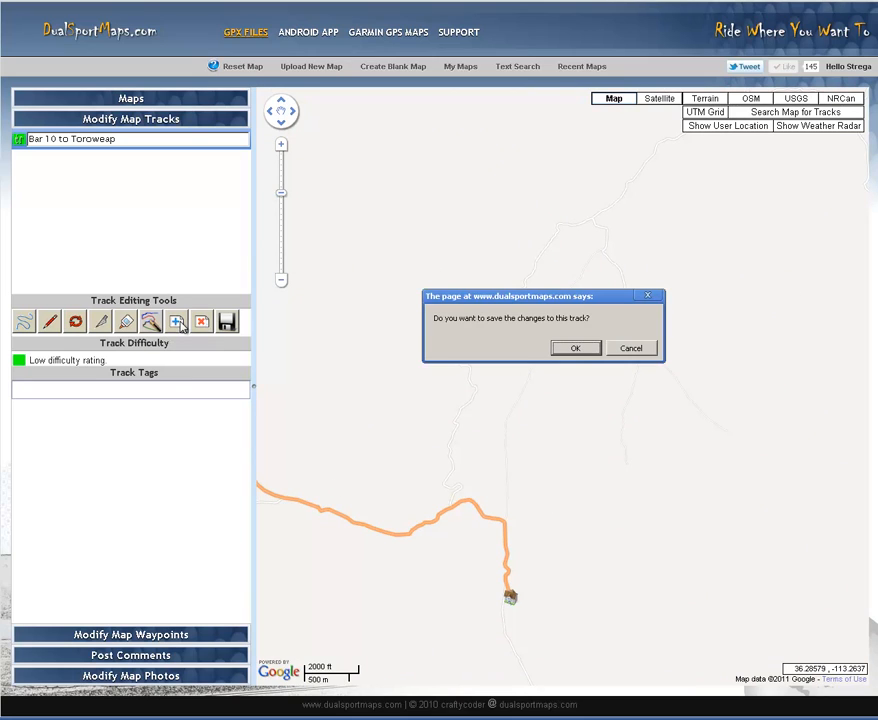
click(575, 348)
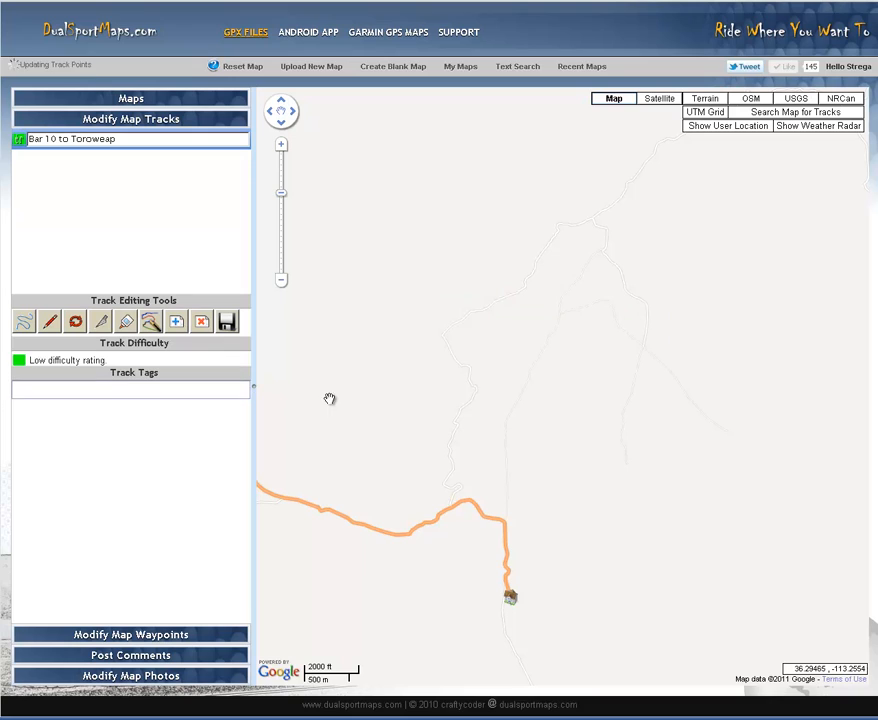
click(508, 513)
click(557, 325)
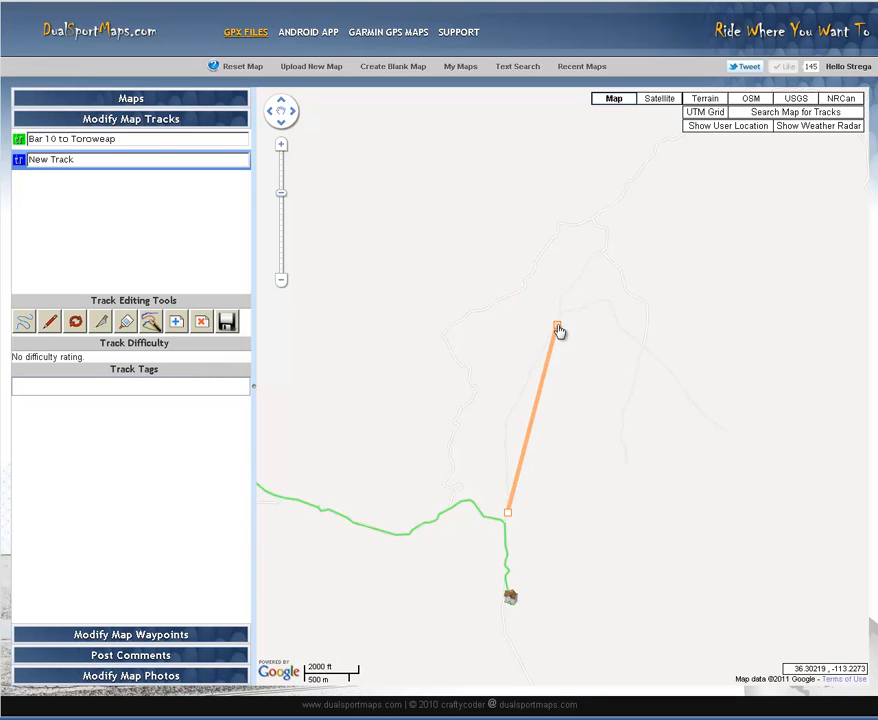
click(621, 199)
Step: Extend the new track northeast along the back roads with two more points and finish it where the road meets Co Hwy 5
drag(743, 294, 470, 563)
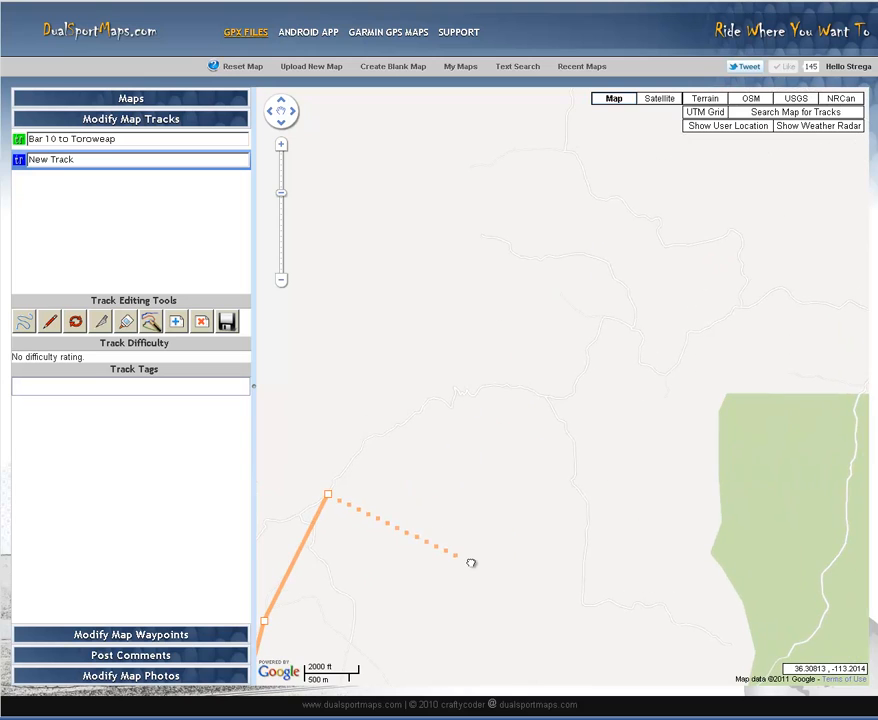
click(572, 393)
drag(725, 372, 412, 484)
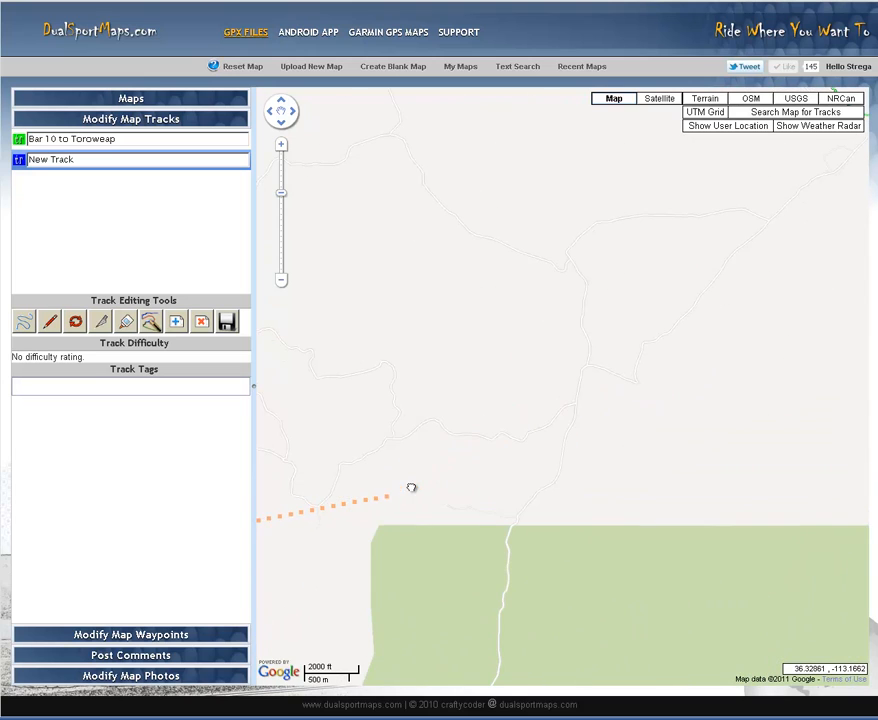
click(537, 428)
drag(751, 378, 514, 552)
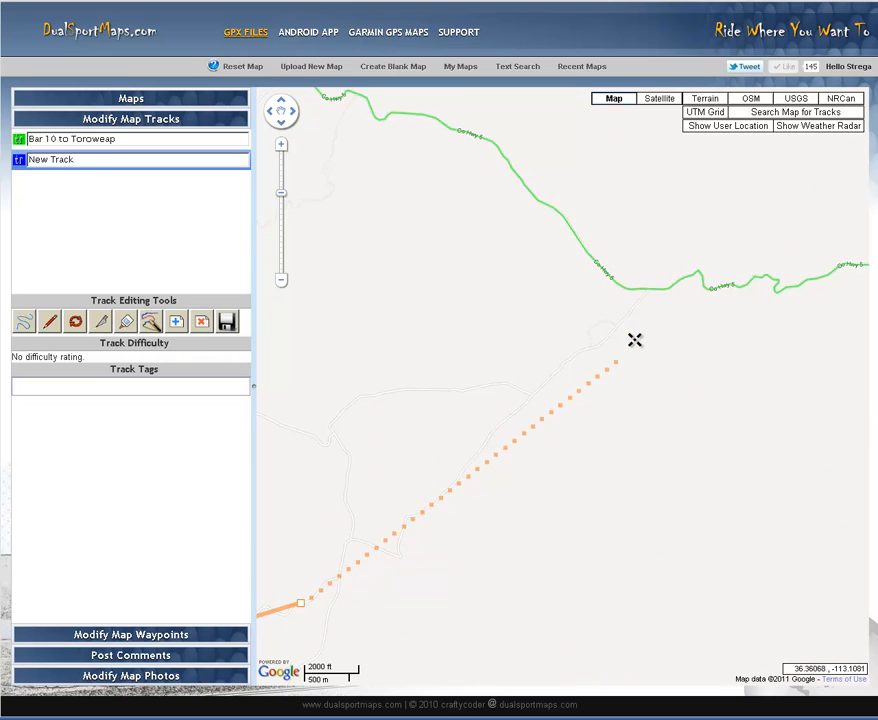
click(646, 293)
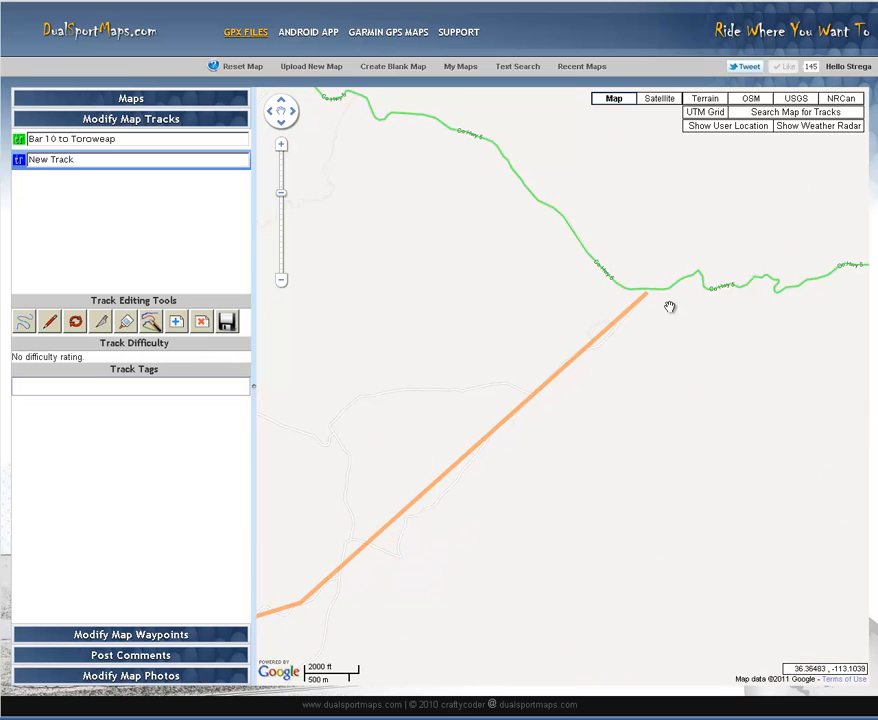
Step: Snap the whole new track to the roads between its Co Hwy 5 end and its ranch end, accepting the result
scroll(574, 373, down, 3)
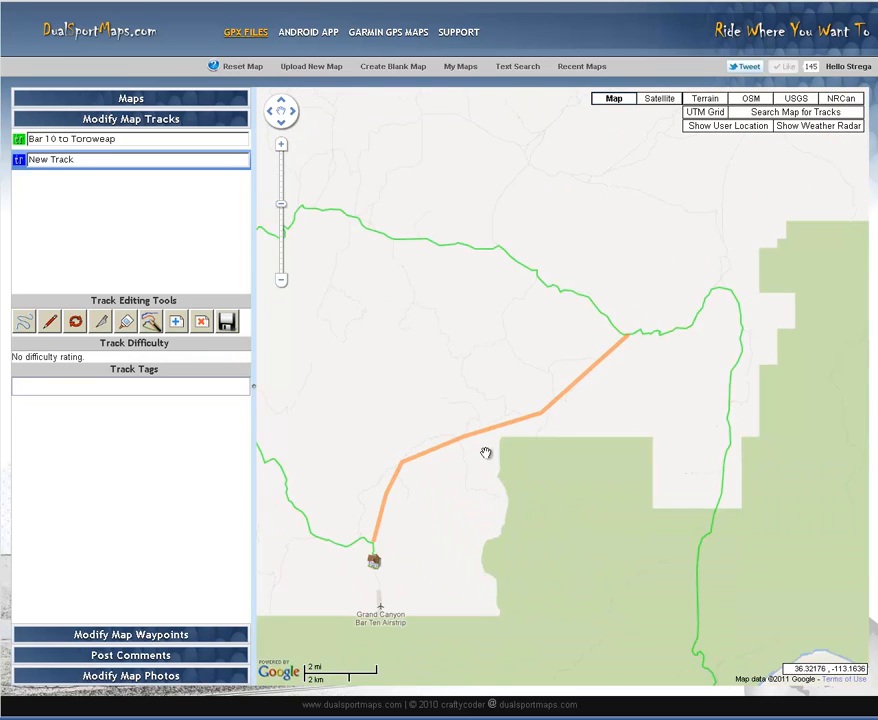
click(25, 322)
click(628, 337)
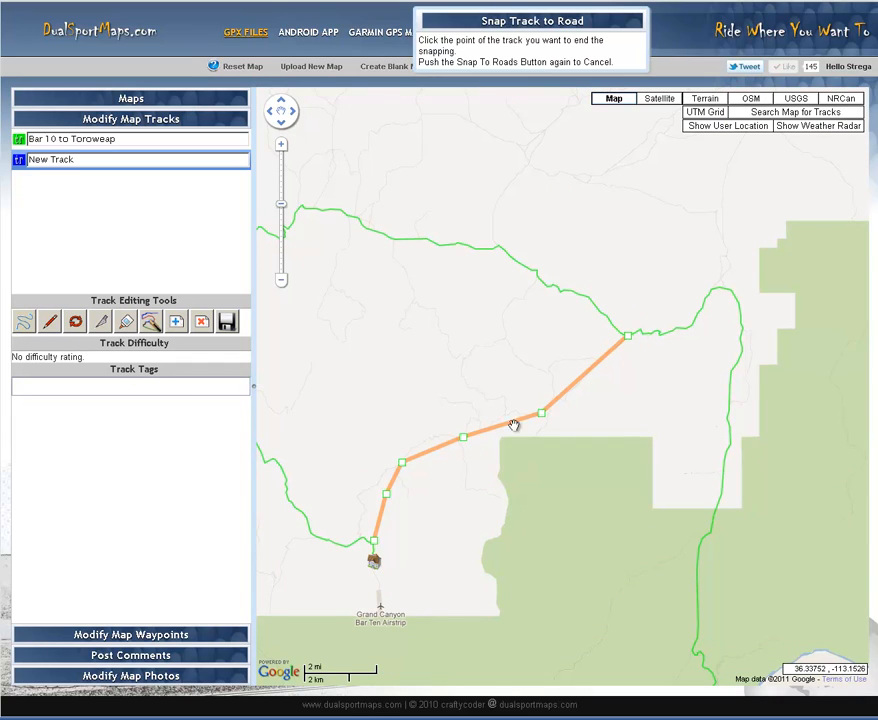
click(373, 545)
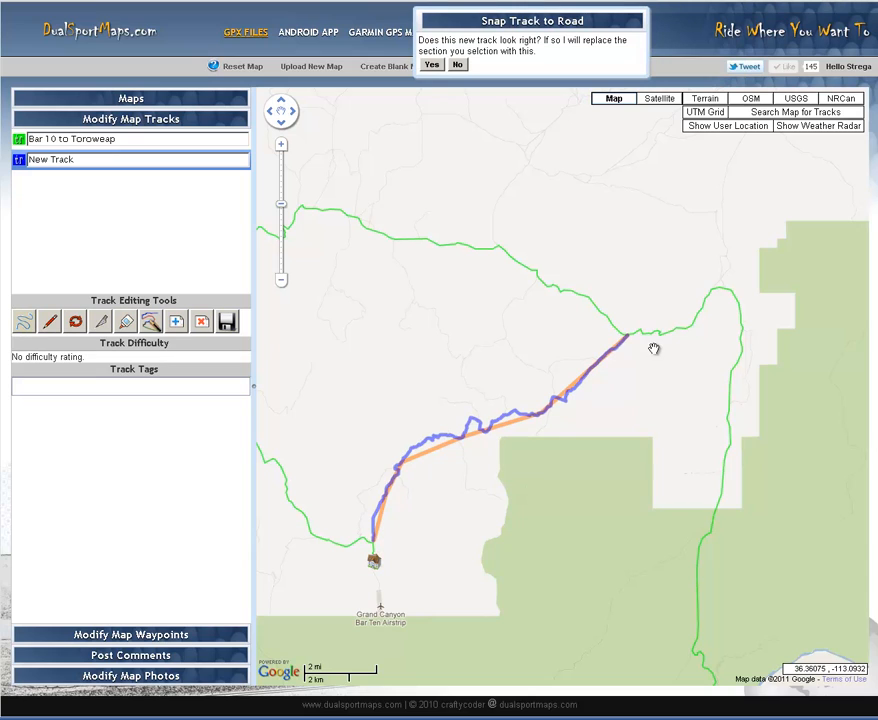
click(431, 64)
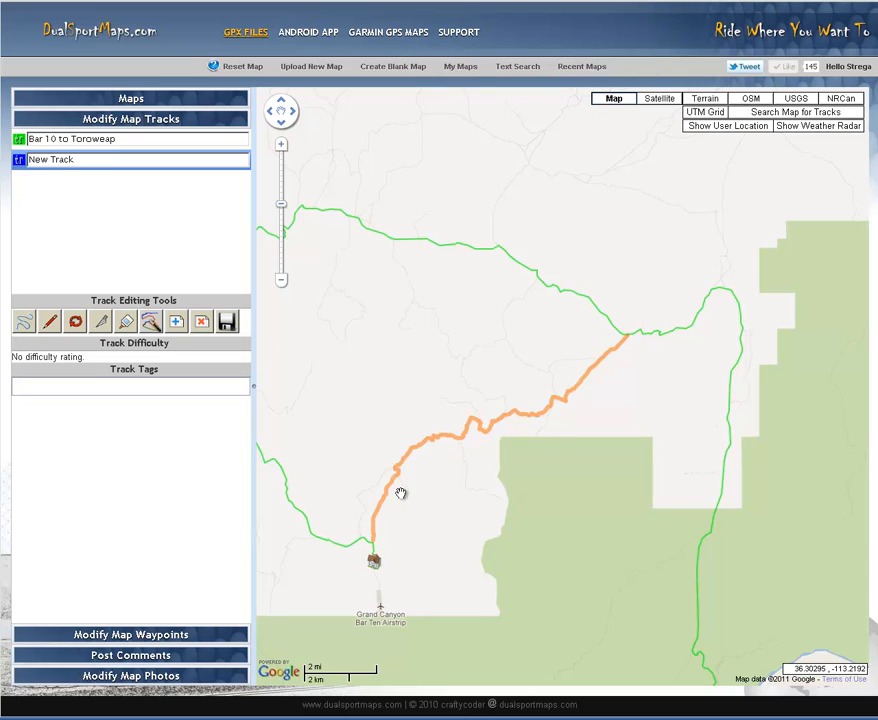
Step: Split the new track at the junction north of the ranch where the western side road rejoins it
scroll(400, 494, up, 3)
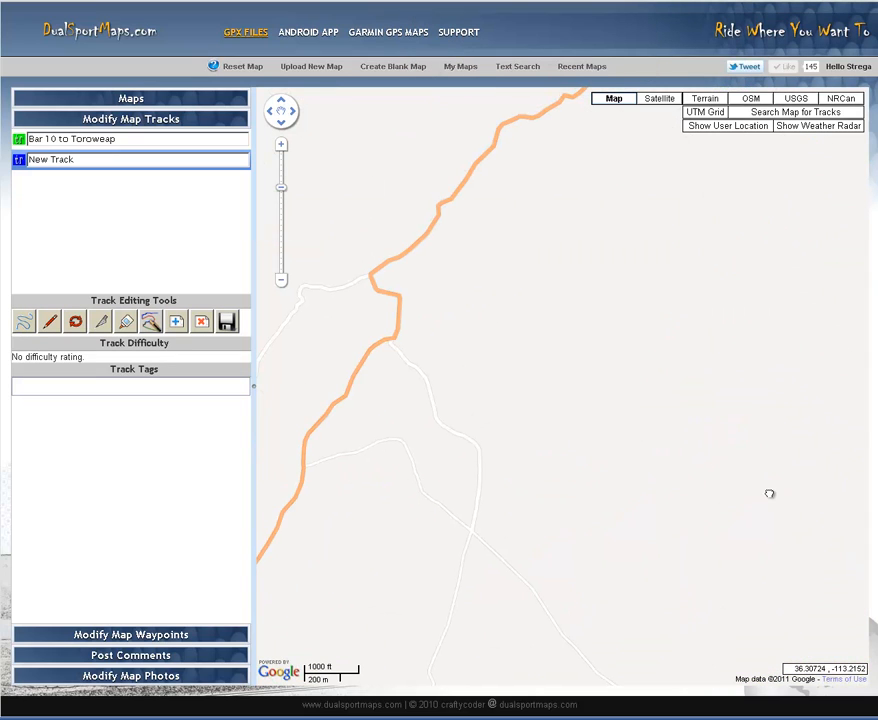
drag(488, 393, 770, 493)
drag(786, 420, 712, 470)
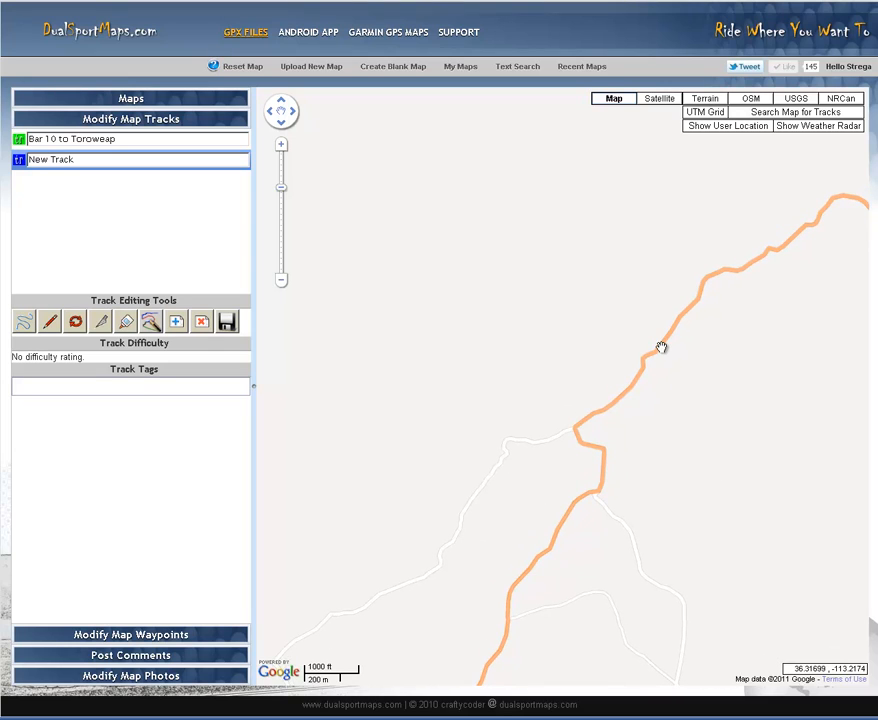
click(100, 322)
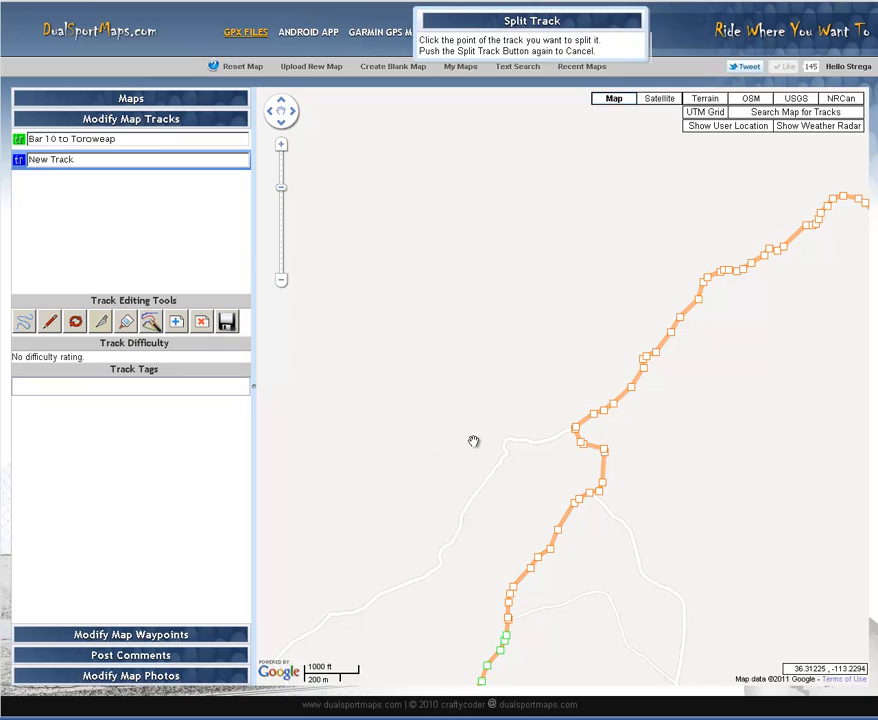
click(577, 436)
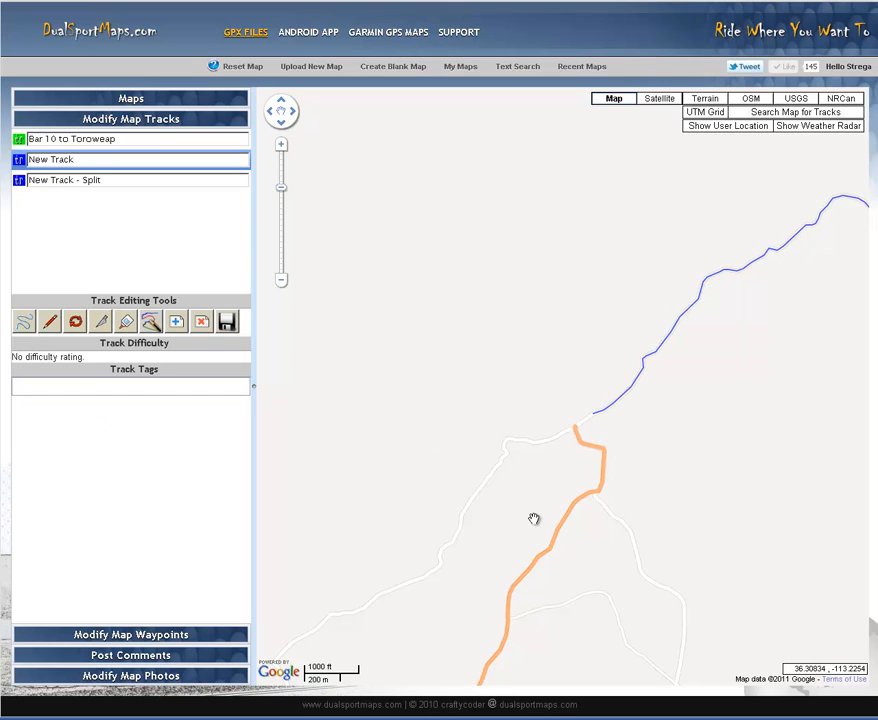
Step: Rename the southern split section "Shortcut - HARD", give it the Extreme difficulty, and save it
drag(672, 519, 565, 161)
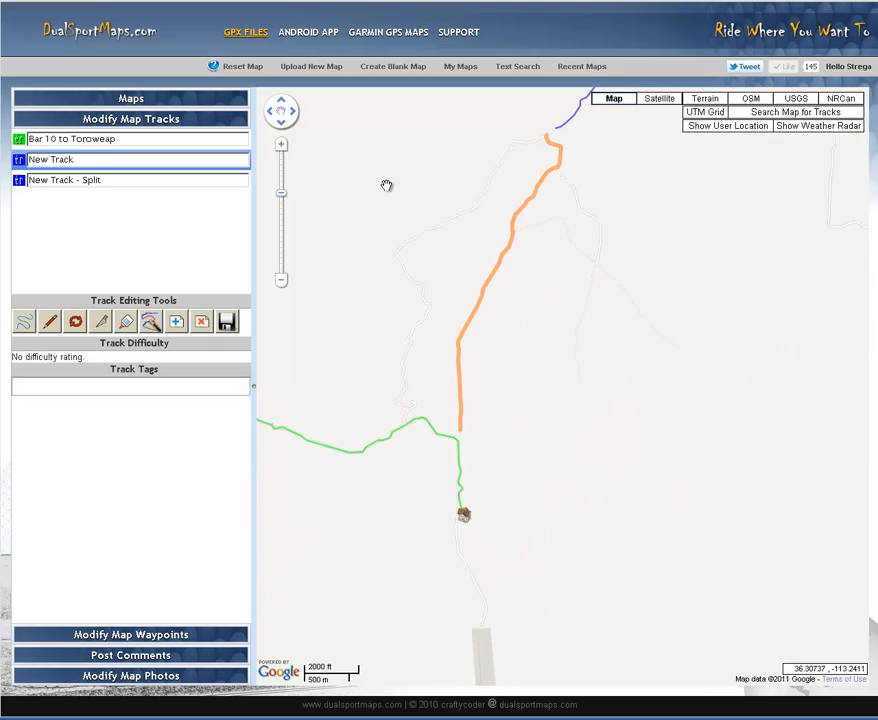
click(94, 160)
drag(96, 164, 7, 166)
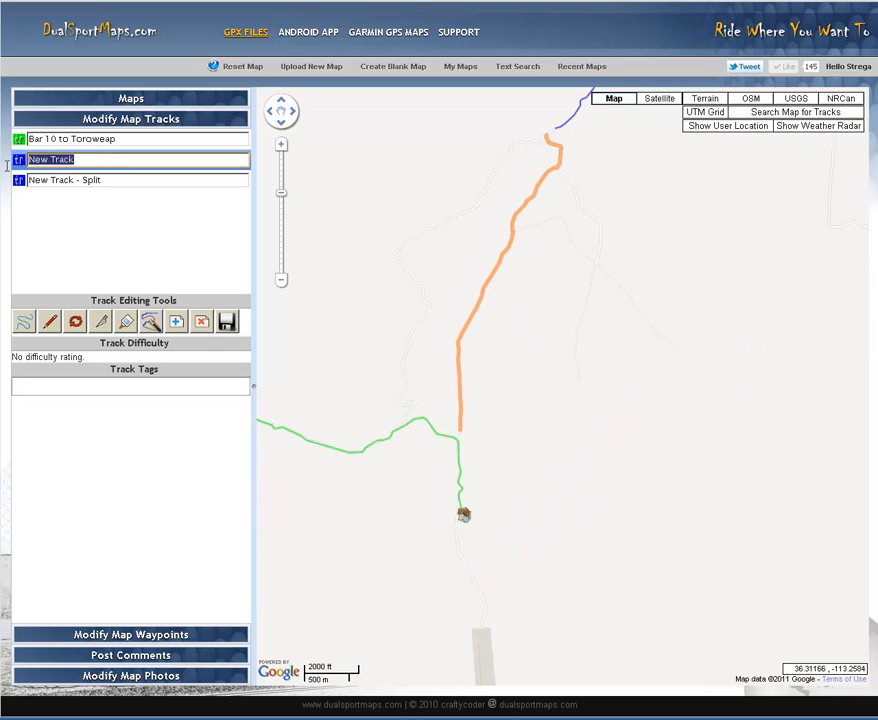
text(Shortcut - HARD)
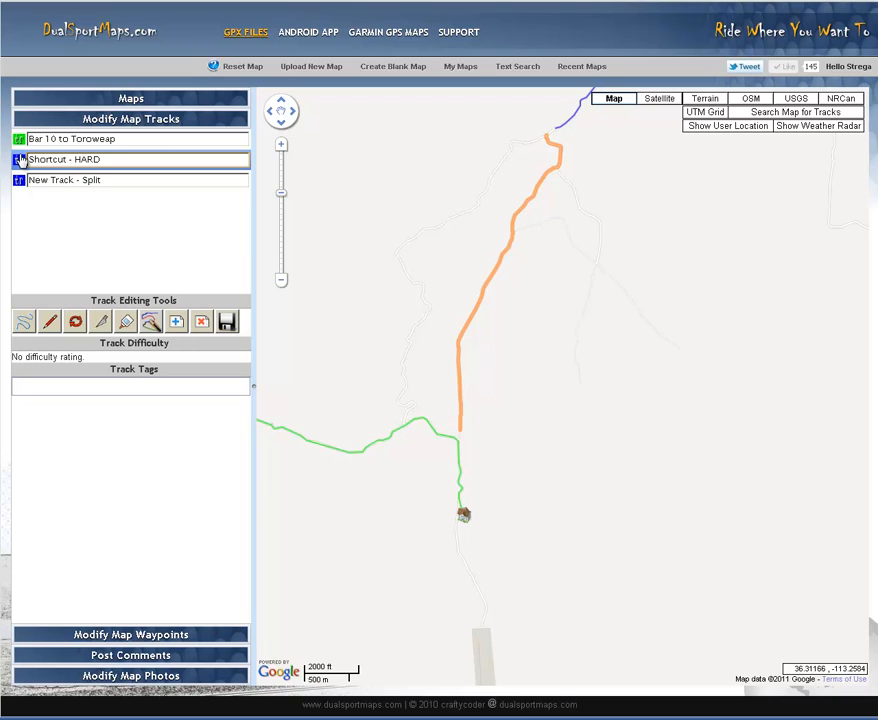
click(20, 160)
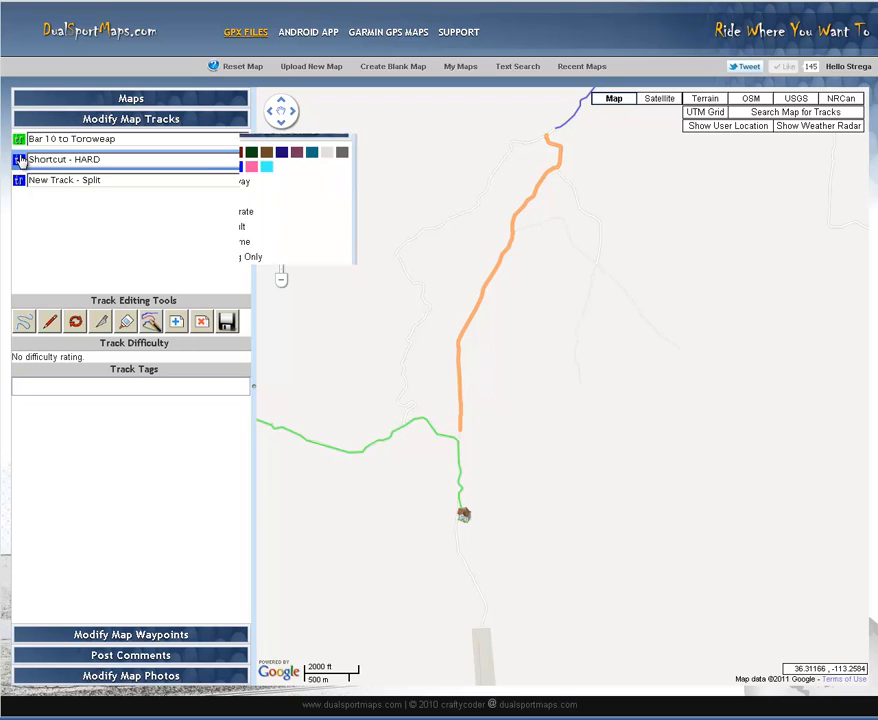
click(207, 243)
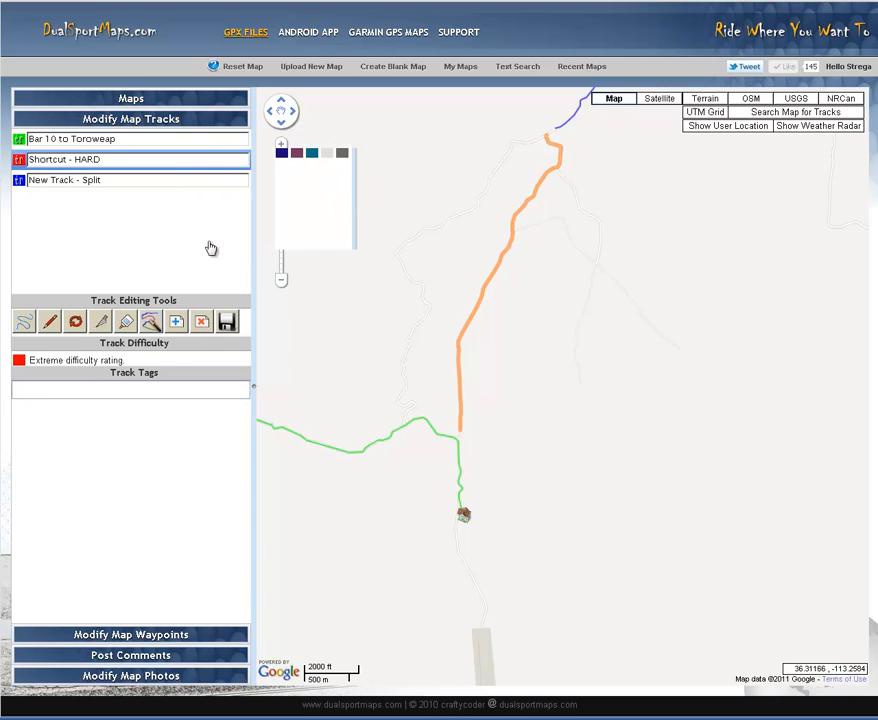
click(227, 322)
Step: Give the northern split section the Easy difficulty, rename it "Shortcut - Easy1", and save it
click(108, 180)
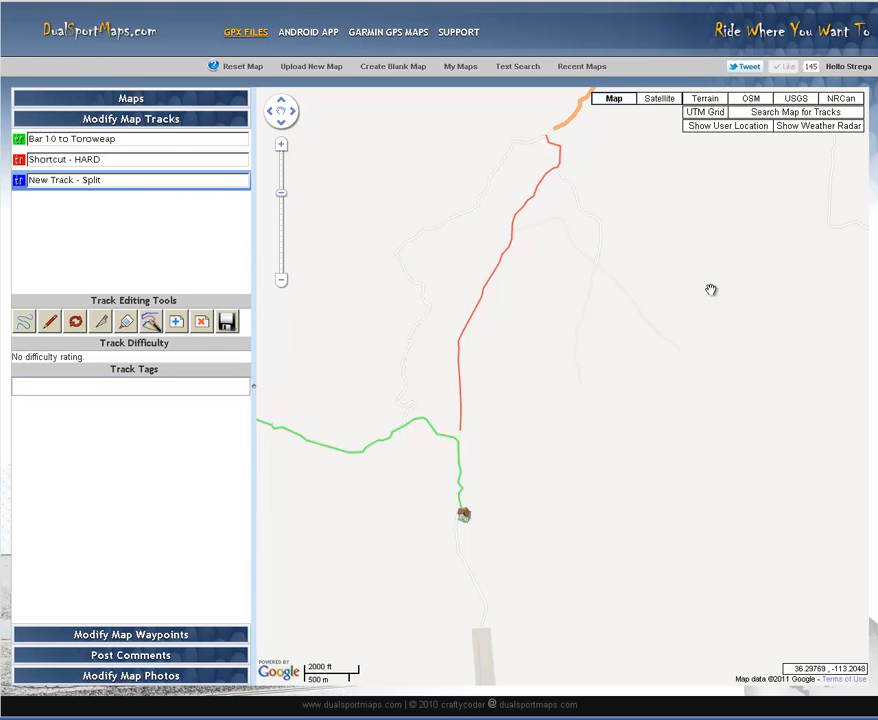
scroll(574, 584, down, 1)
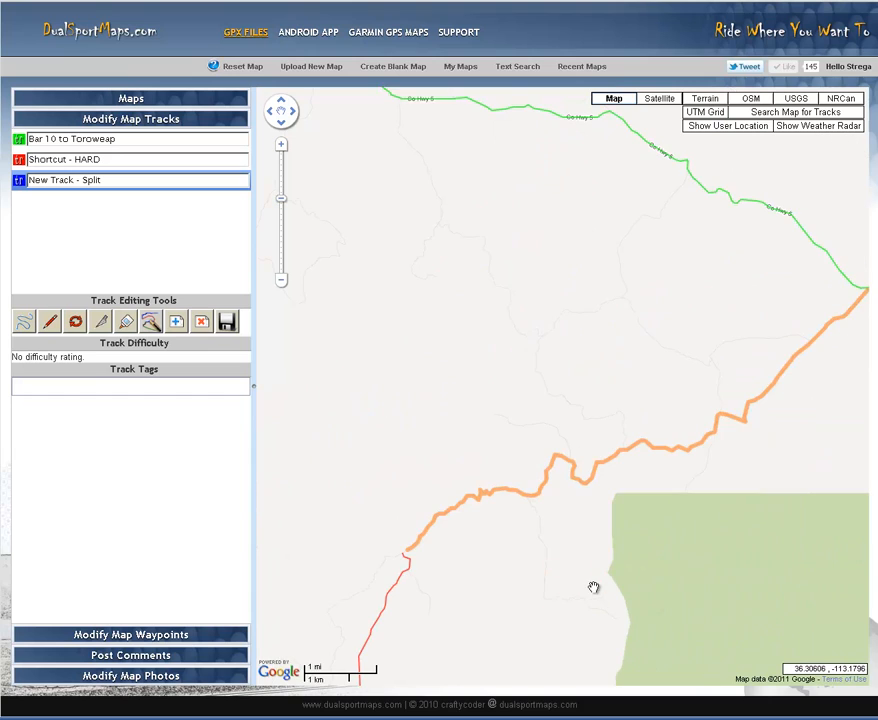
drag(592, 584, 512, 437)
drag(455, 506, 505, 583)
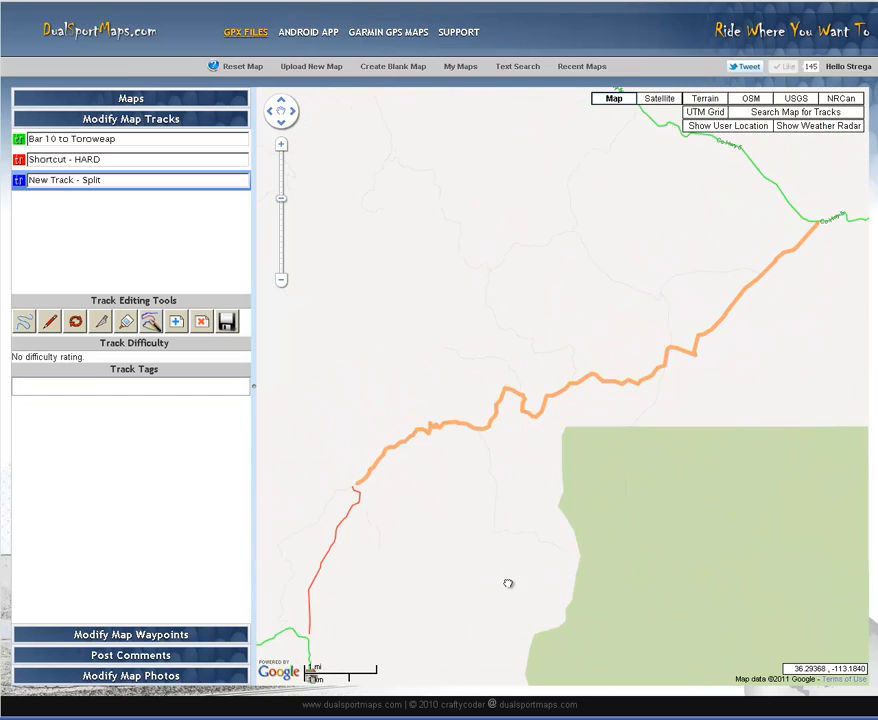
click(20, 180)
click(206, 250)
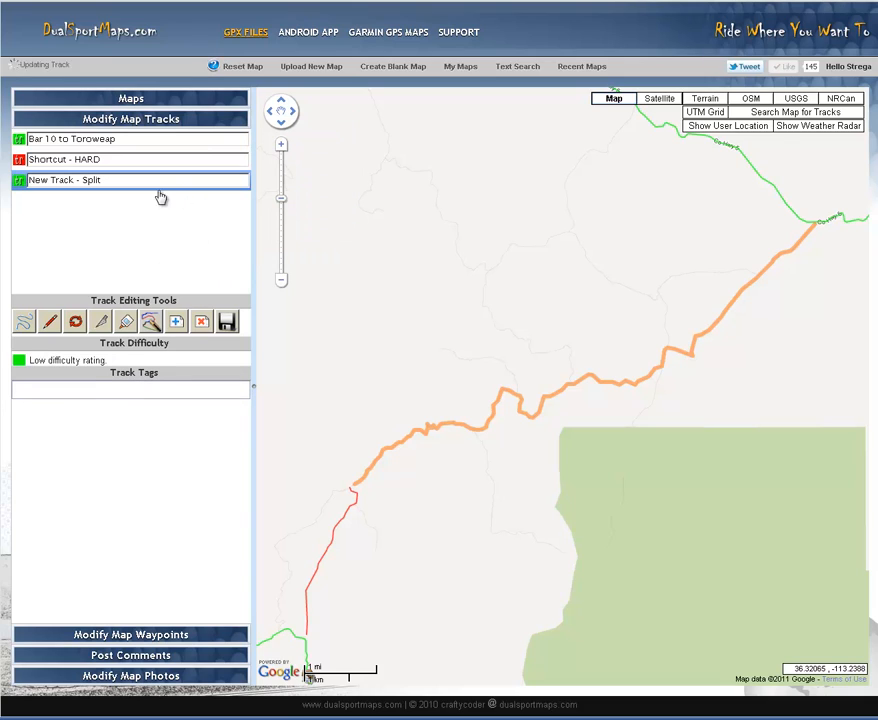
drag(114, 180, 28, 180)
text(Shortcut - Easy1)
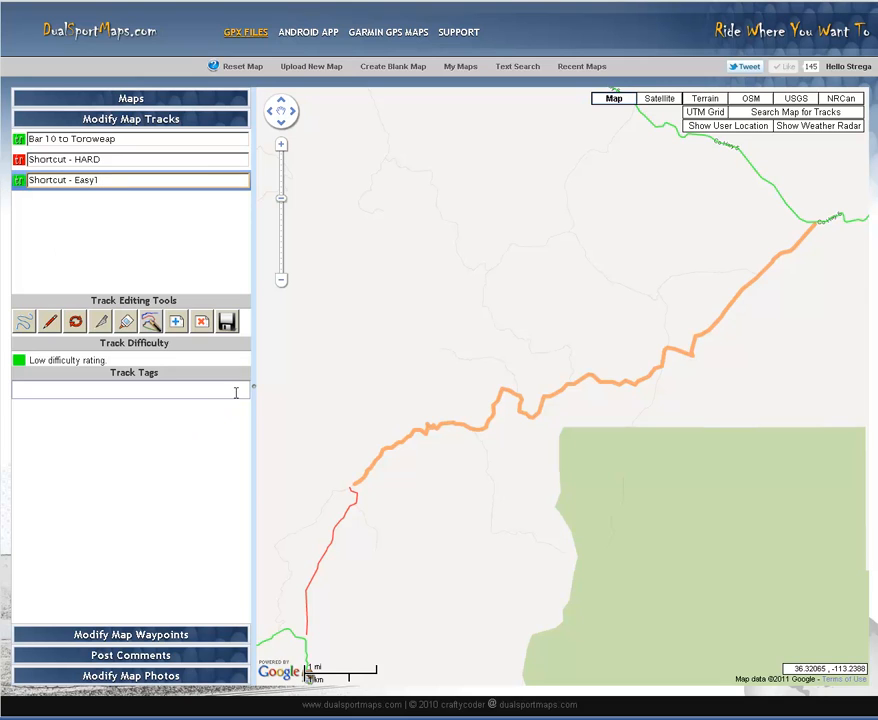
click(227, 322)
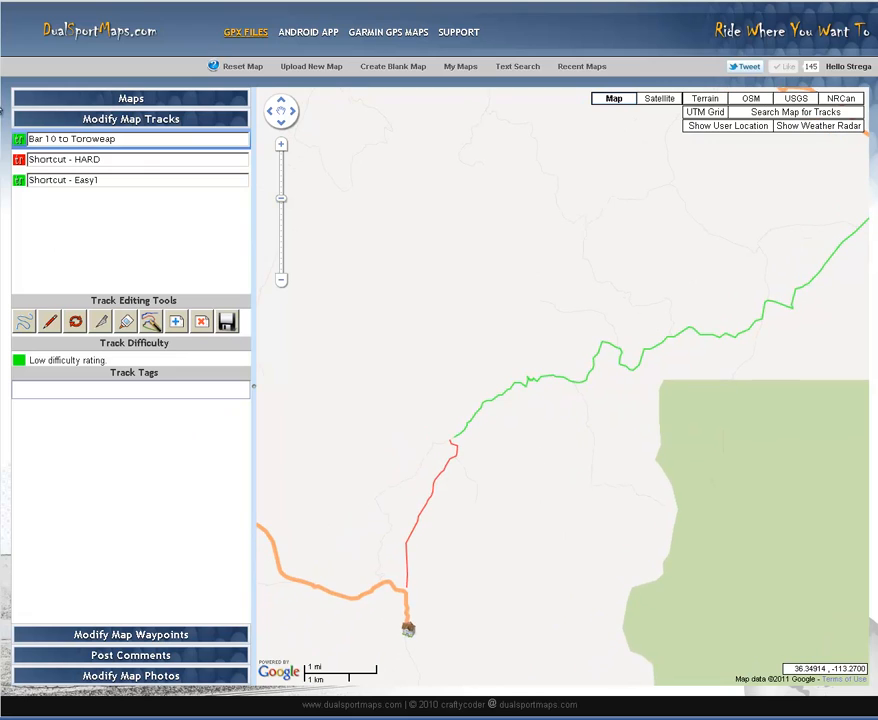
Step: Rename the "Shortcut - Easy1" track to "Shortcut - Easy2" and save it
click(118, 180)
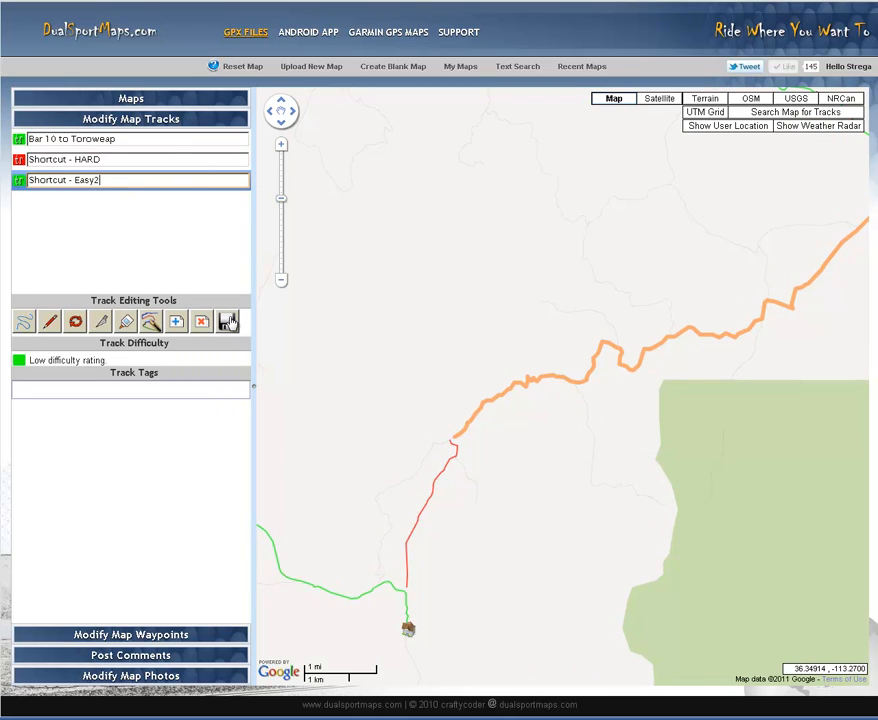
click(150, 139)
Step: Draw a new three-point track roughly following the western side road, from the main route northwest of the ranch to the junction where the shortcuts meet
double_click(399, 549)
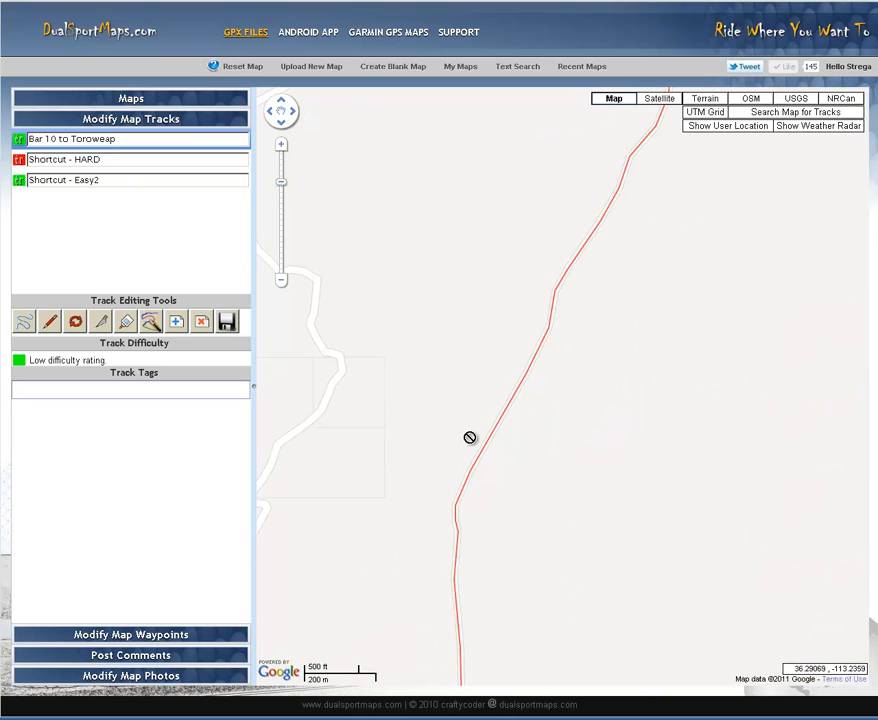
drag(447, 400, 626, 206)
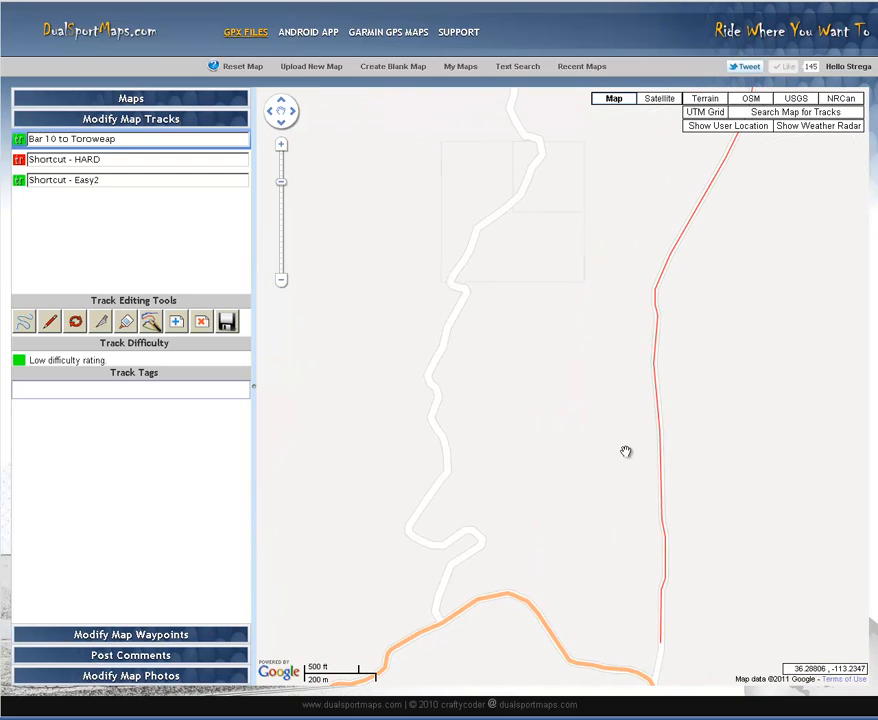
scroll(623, 449, down, 1)
click(181, 325)
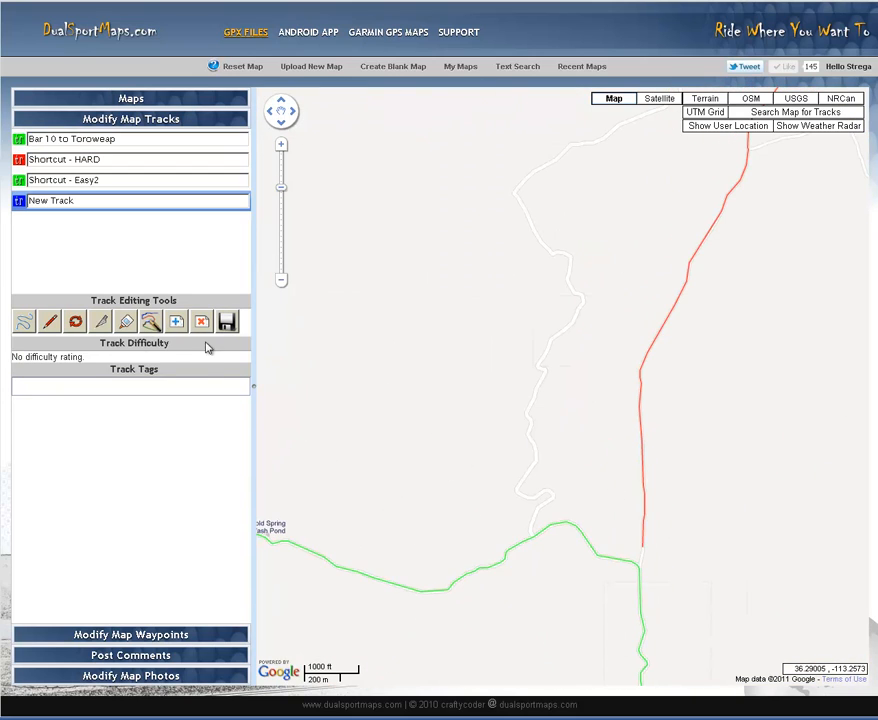
click(530, 518)
drag(600, 303, 453, 576)
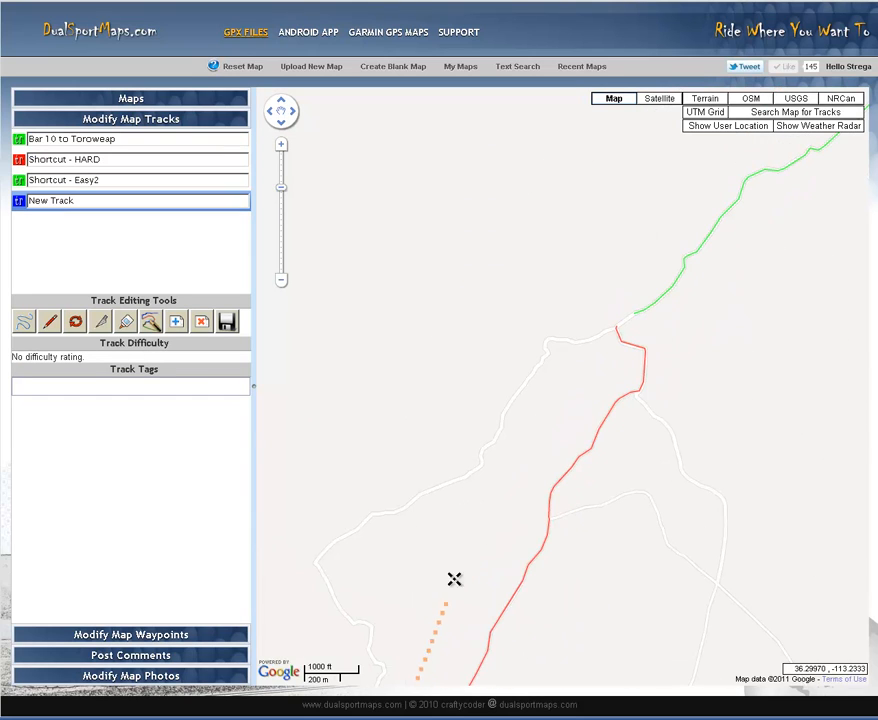
click(325, 551)
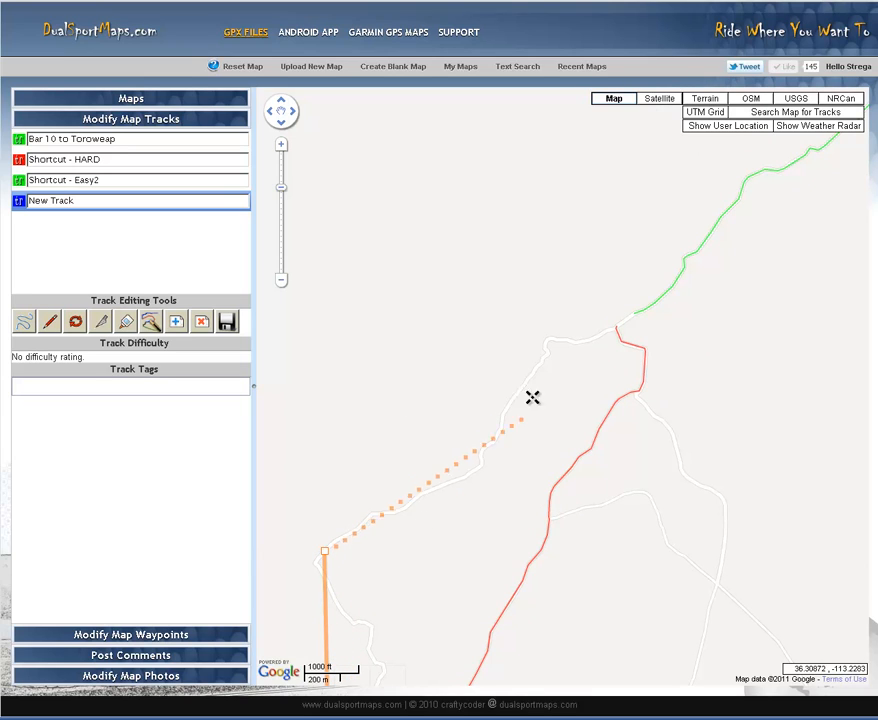
double_click(604, 332)
Step: Snap the whole new track to the side road from its southern end to its northern end, accepting the result
drag(475, 494, 686, 160)
scroll(680, 294, down, 1)
drag(402, 249, 314, 333)
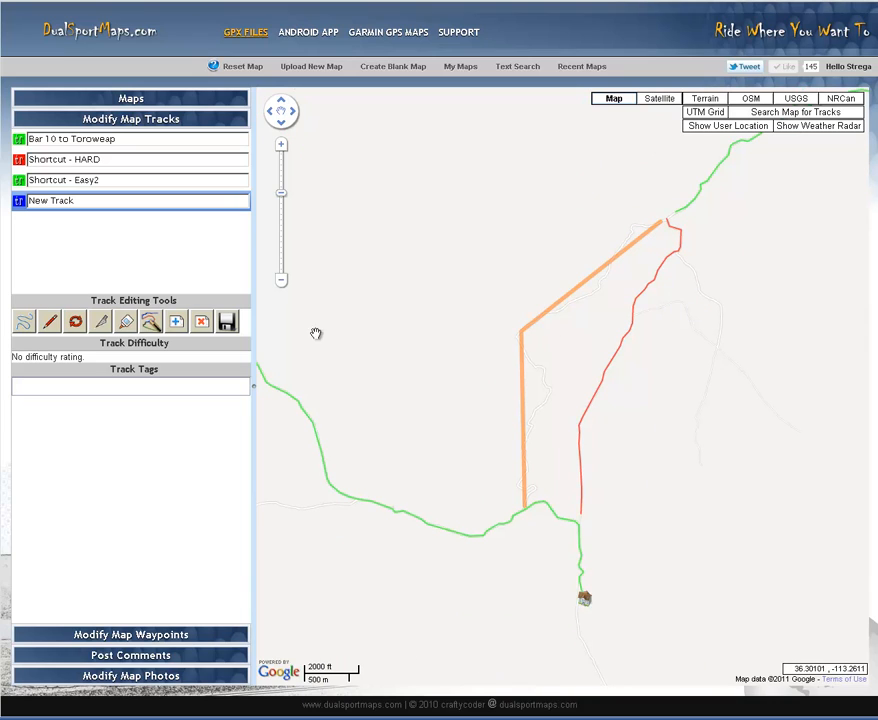
click(24, 322)
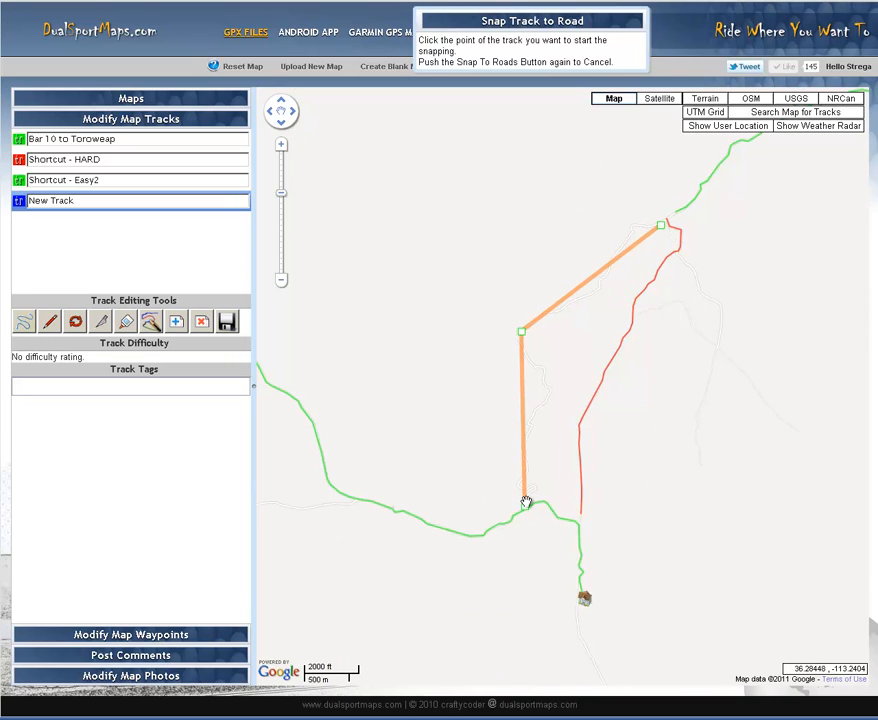
click(661, 230)
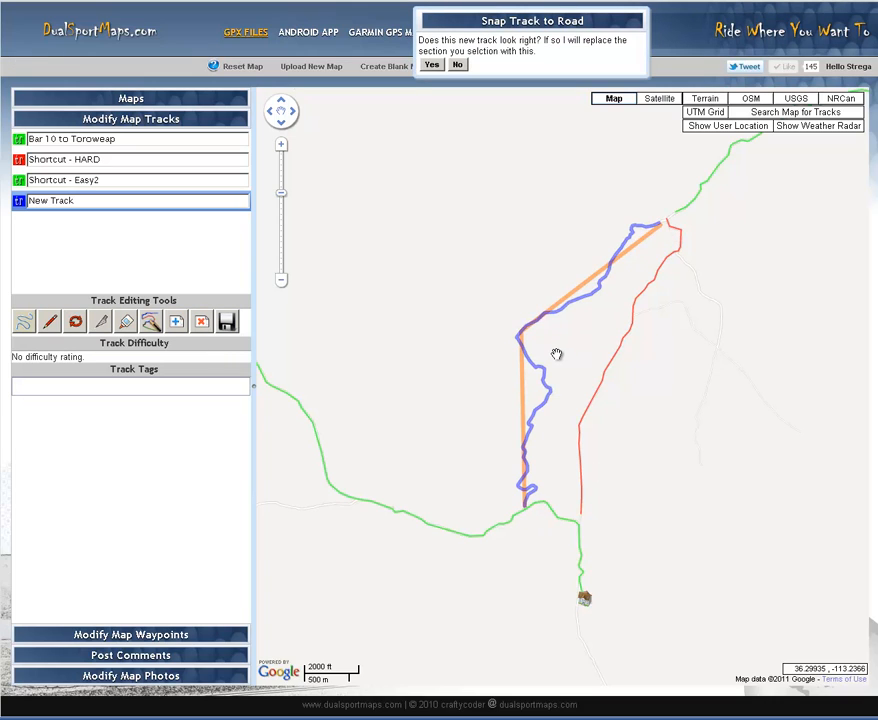
click(433, 65)
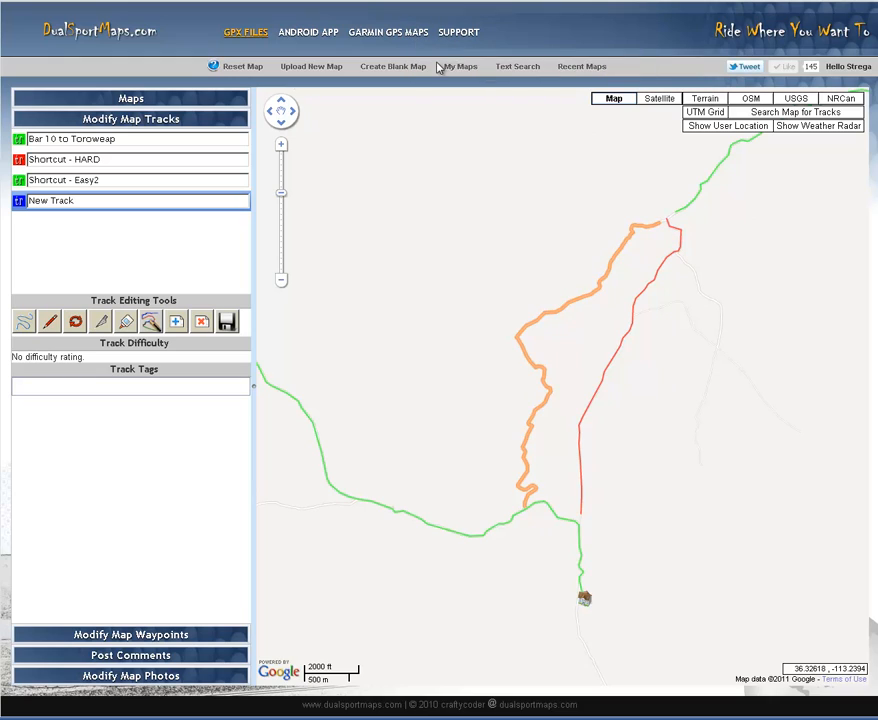
Step: Rename the new track "Shortcut - Easy1" and save it
click(110, 203)
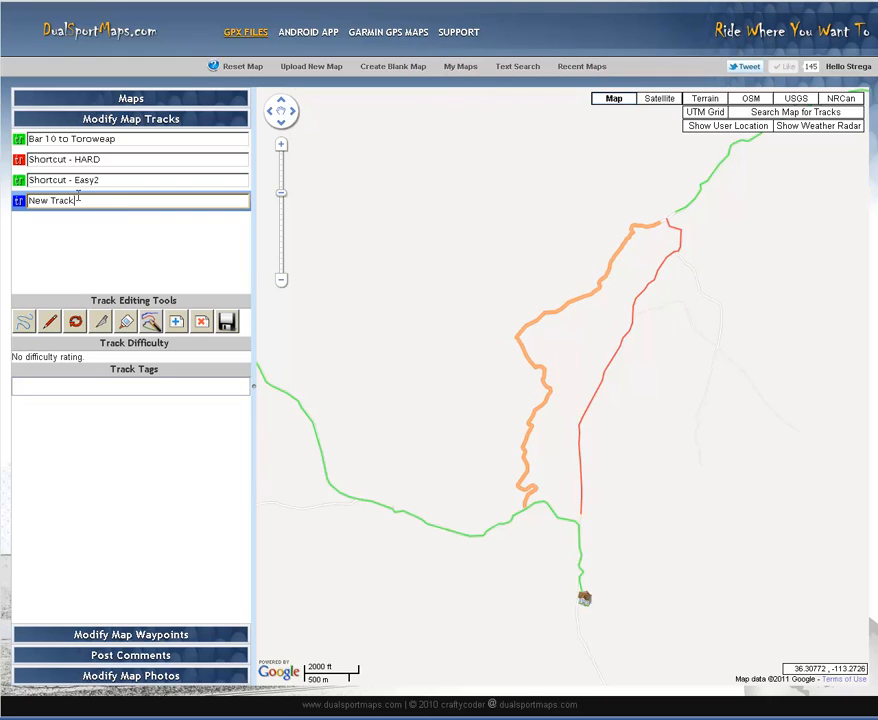
drag(78, 198, 17, 137)
text(Shortcut - Easy1)
click(227, 321)
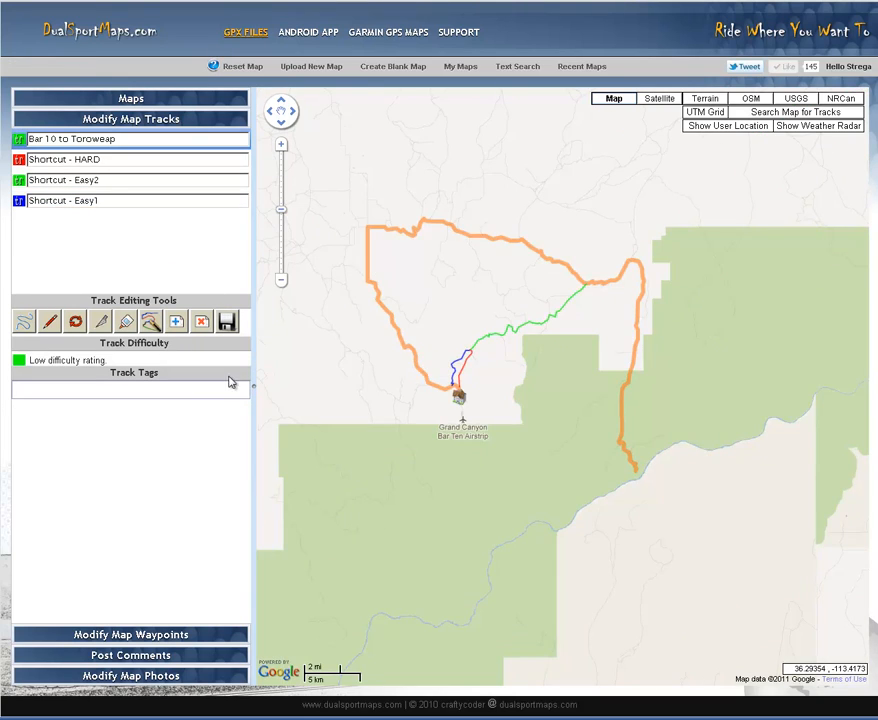
click(173, 640)
double_click(510, 430)
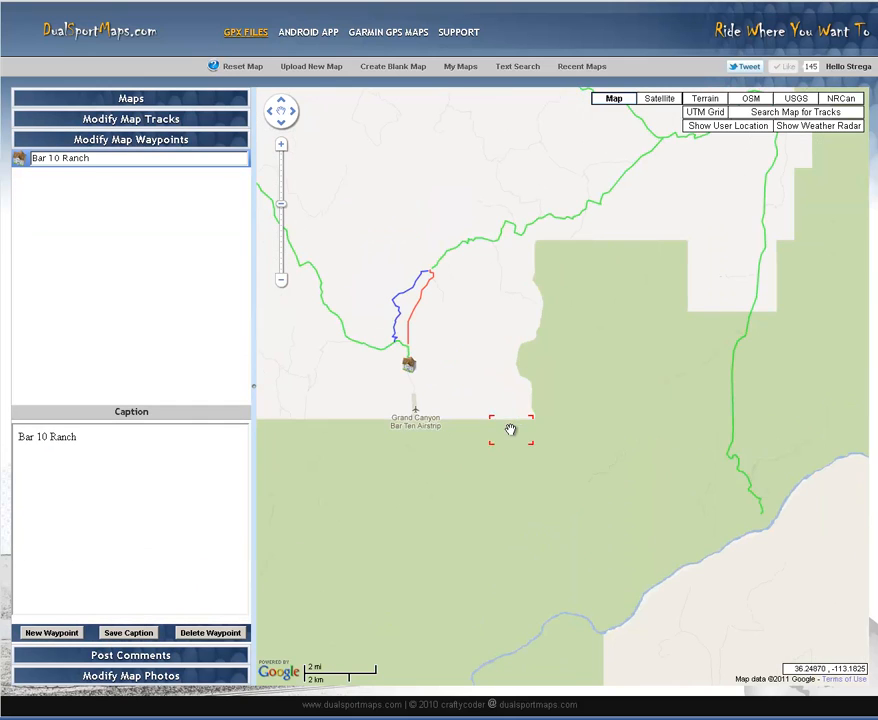
scroll(562, 492, down, 1)
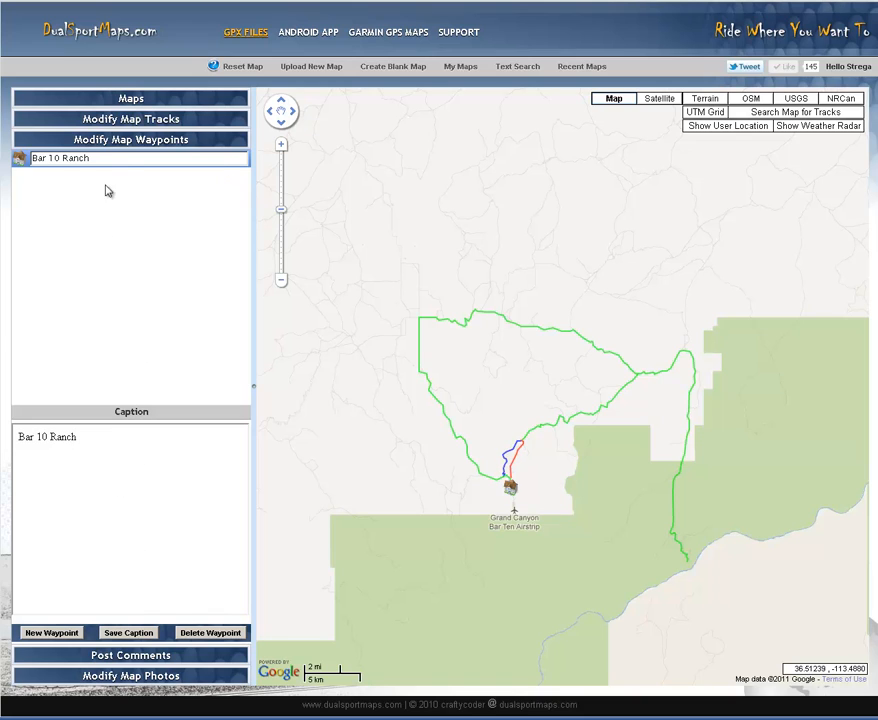
Step: Give the "Shortcut - Easy1" track the Easy difficulty and save it
click(100, 118)
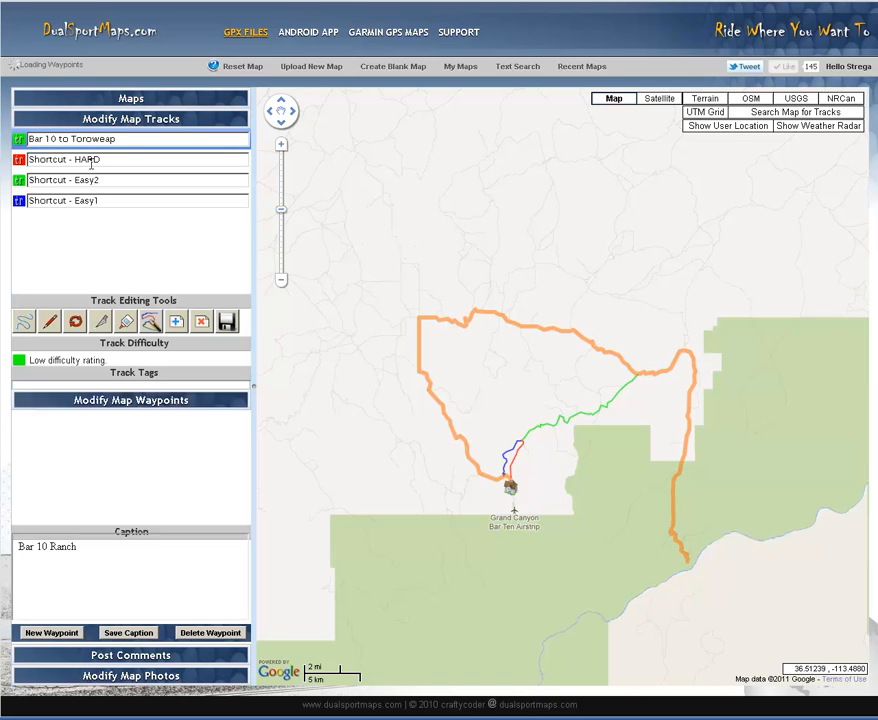
click(19, 202)
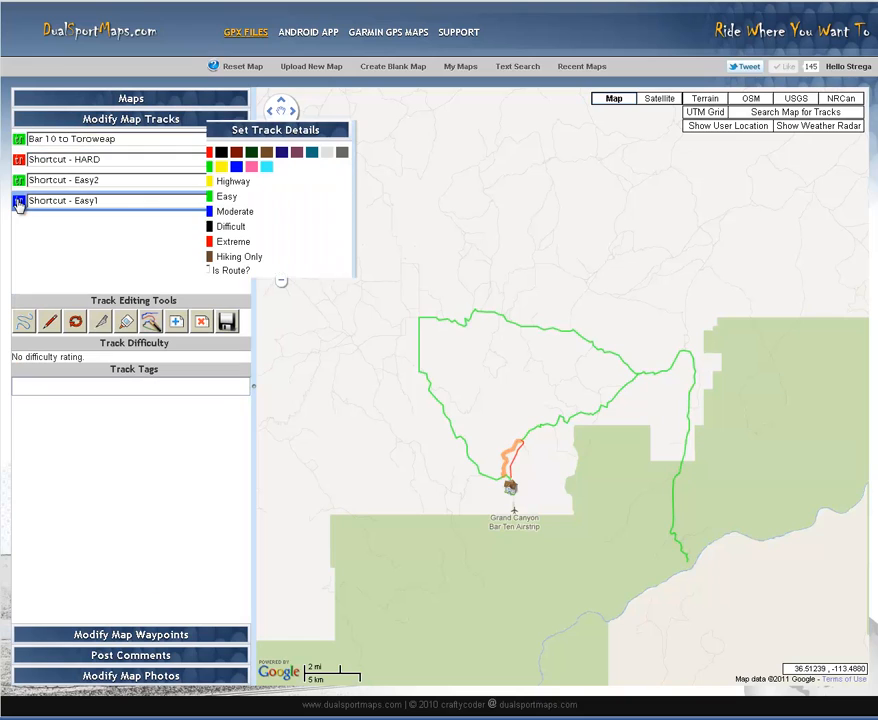
click(210, 198)
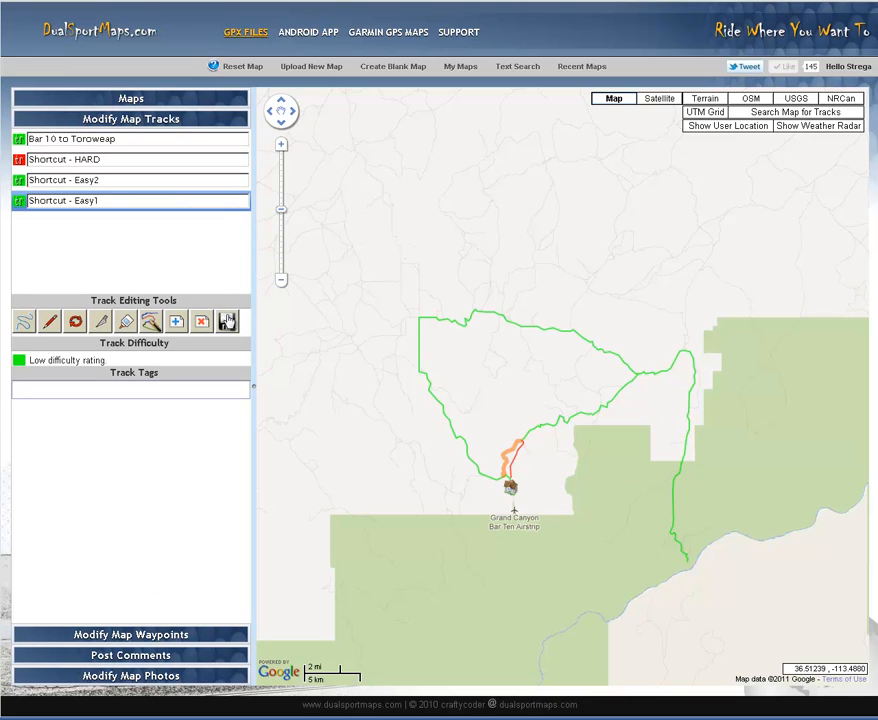
click(80, 139)
Step: Review the finished main route and its shortcut tracks between Bar 10 Ranch and Toroweap, then show the map's waypoints
double_click(482, 404)
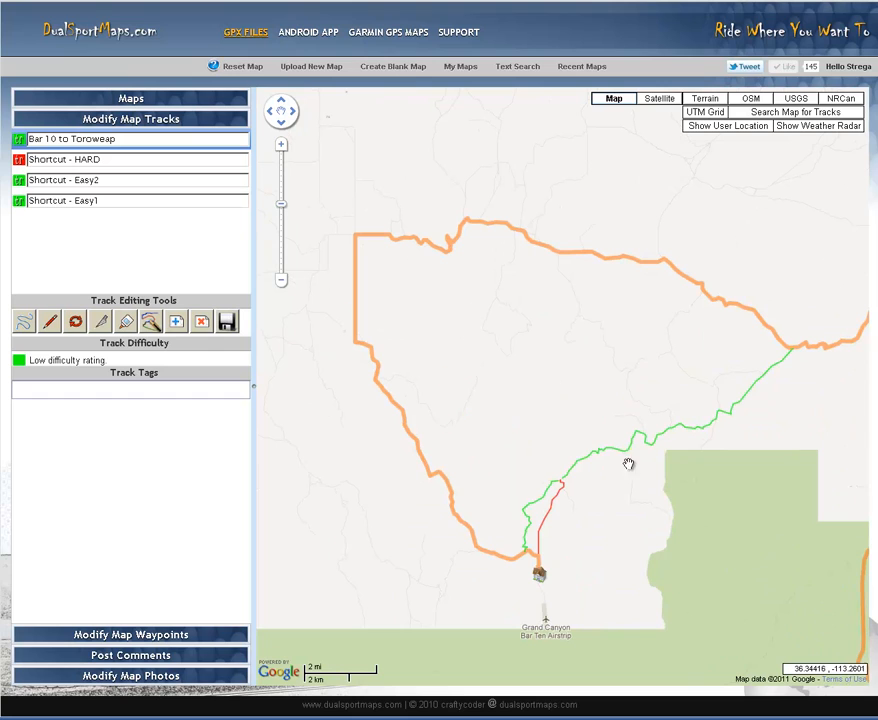
drag(777, 418, 669, 366)
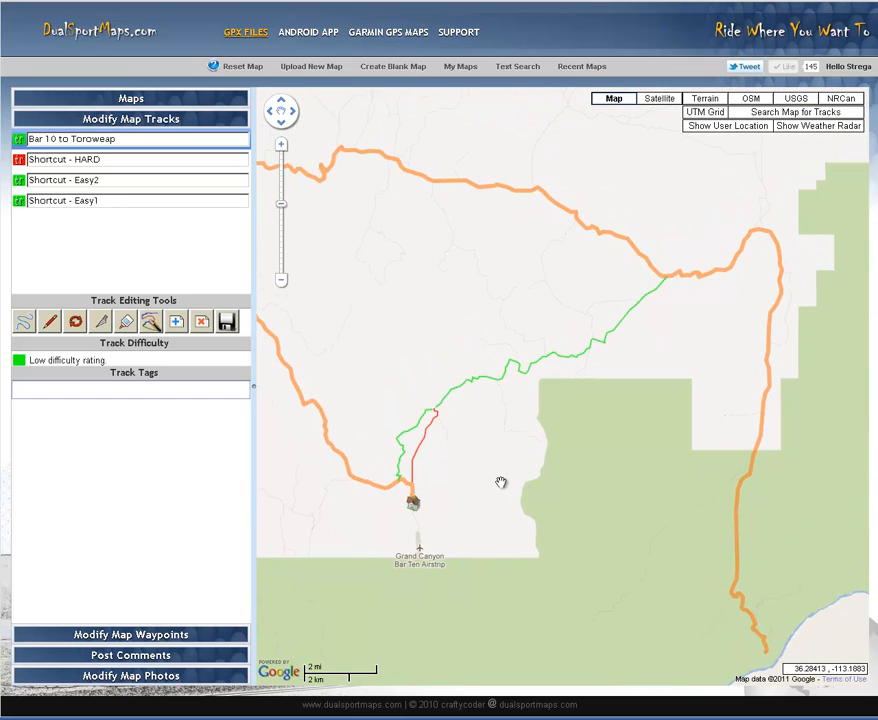
scroll(492, 498, down, 1)
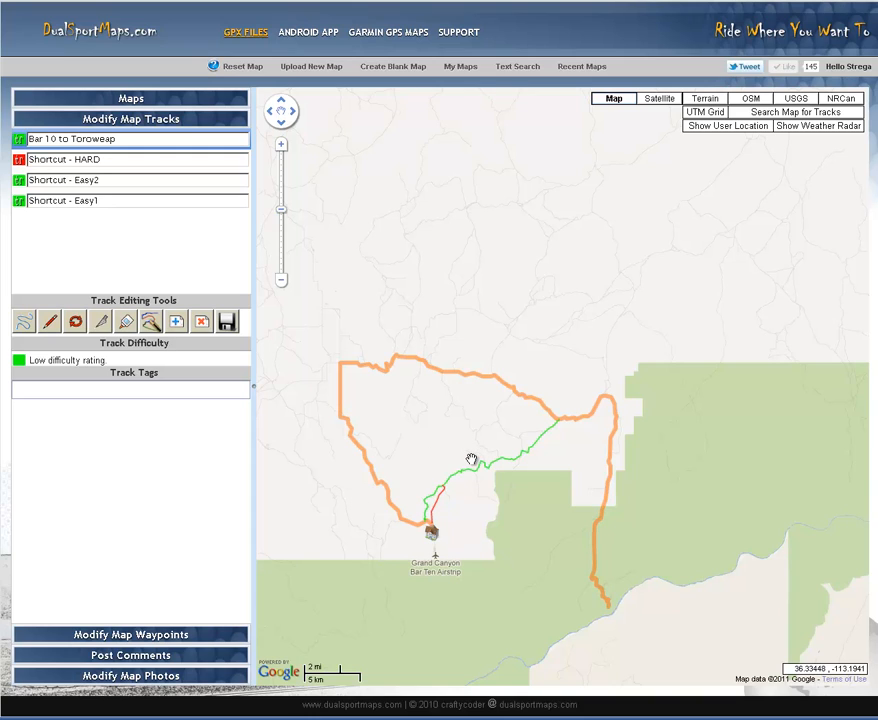
scroll(547, 470, down, 1)
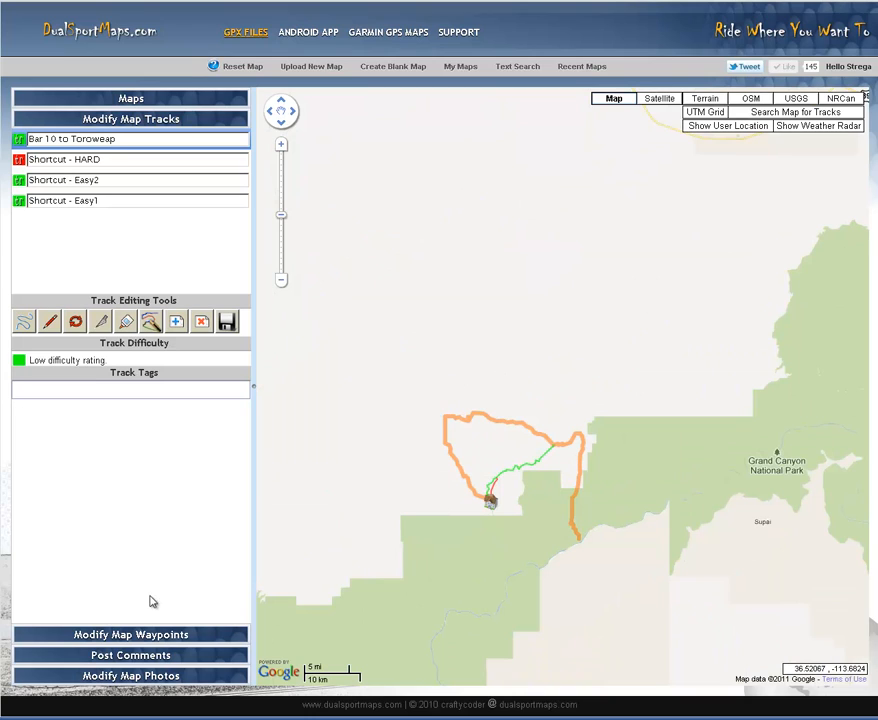
click(143, 636)
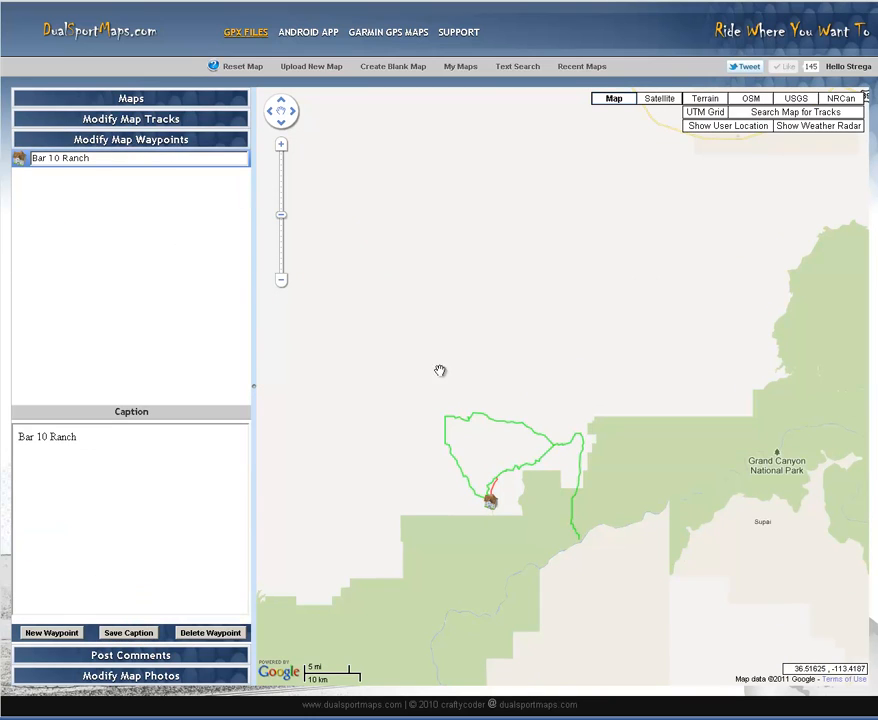
Step: Overlay the weather radar on the wider region around the planned route
scroll(568, 380, down, 1)
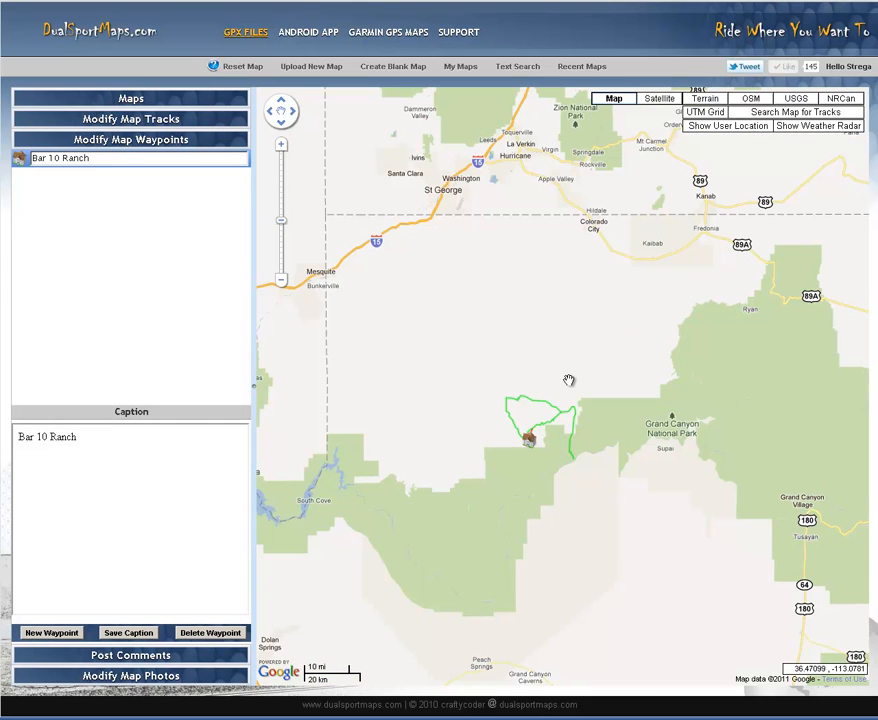
scroll(568, 380, up, 1)
scroll(568, 380, up, 1)
scroll(568, 380, down, 1)
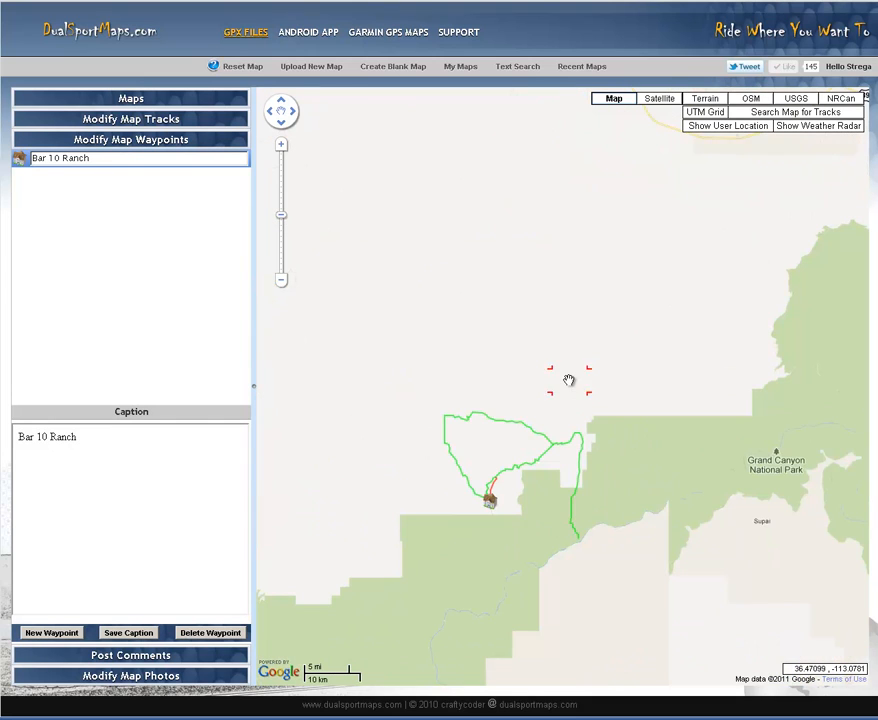
drag(528, 337, 623, 359)
scroll(623, 359, down, 1)
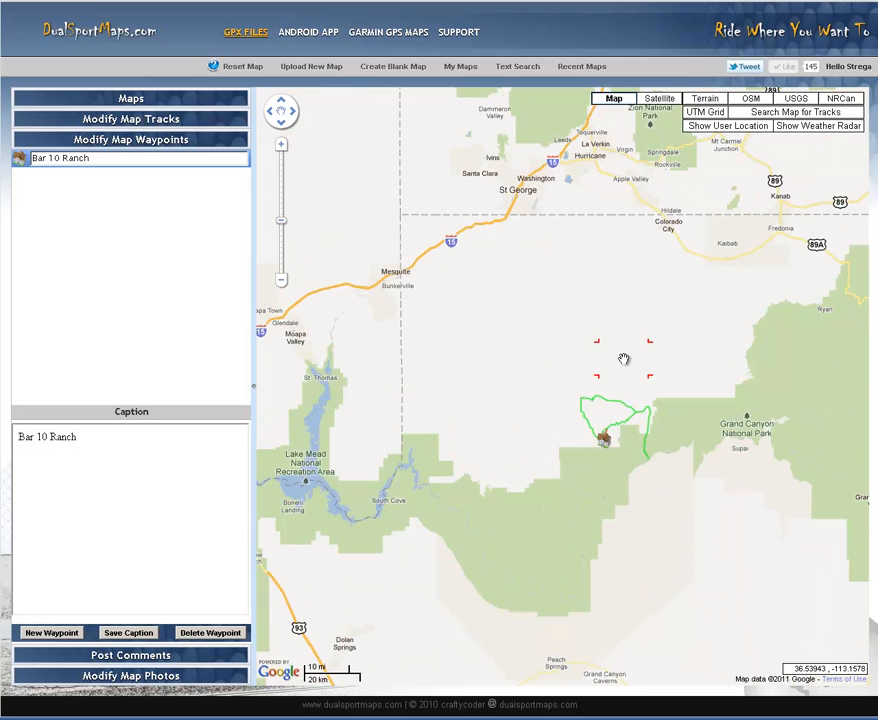
click(812, 128)
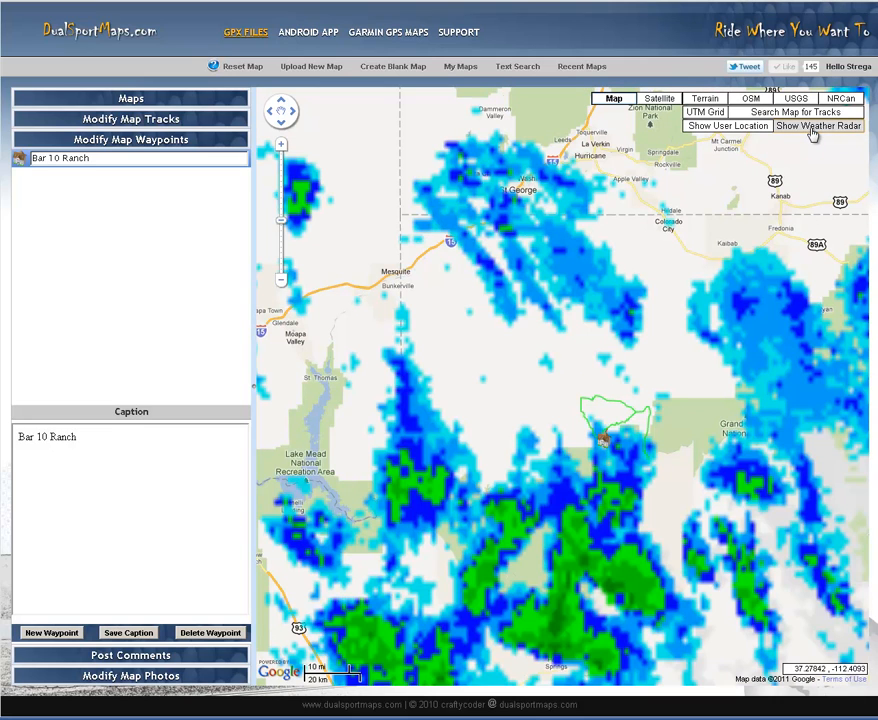
Step: Examine the radar precipitation across the southwestern states and the continent, and then around the planned route
scroll(704, 358, down, 1)
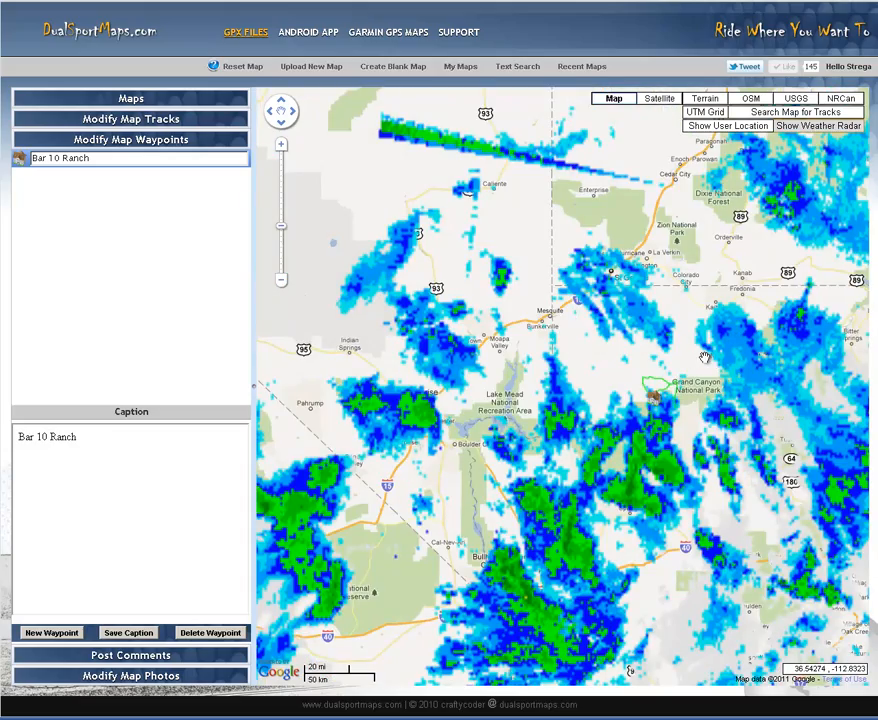
scroll(704, 358, down, 1)
scroll(694, 499, down, 1)
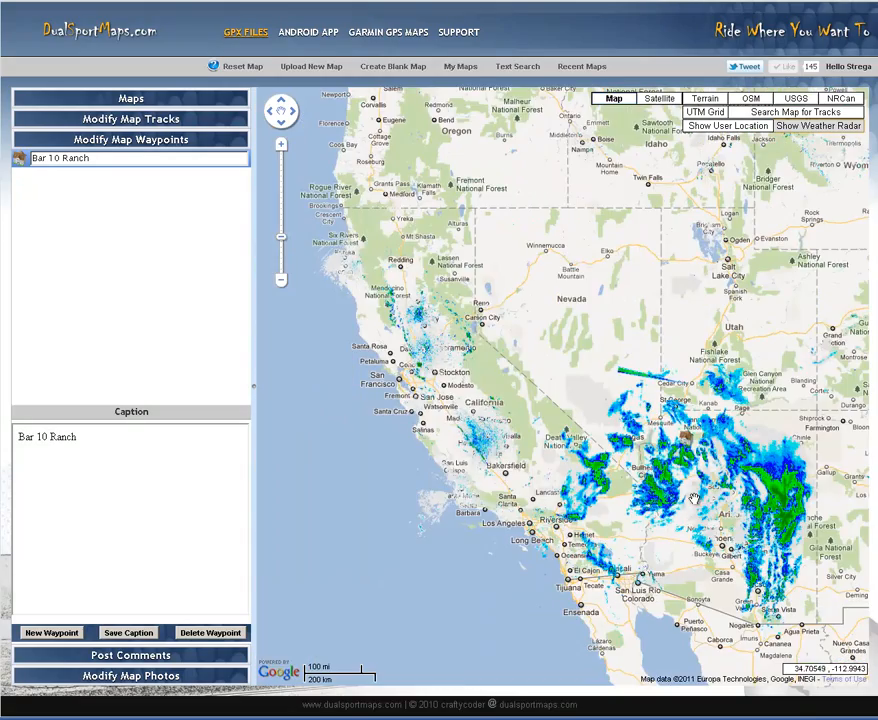
scroll(773, 413, down, 1)
drag(771, 391, 457, 405)
scroll(576, 430, down, 1)
mouse_move(635, 400)
mouse_down()
mouse_move(604, 466)
mouse_move(638, 409)
mouse_up()
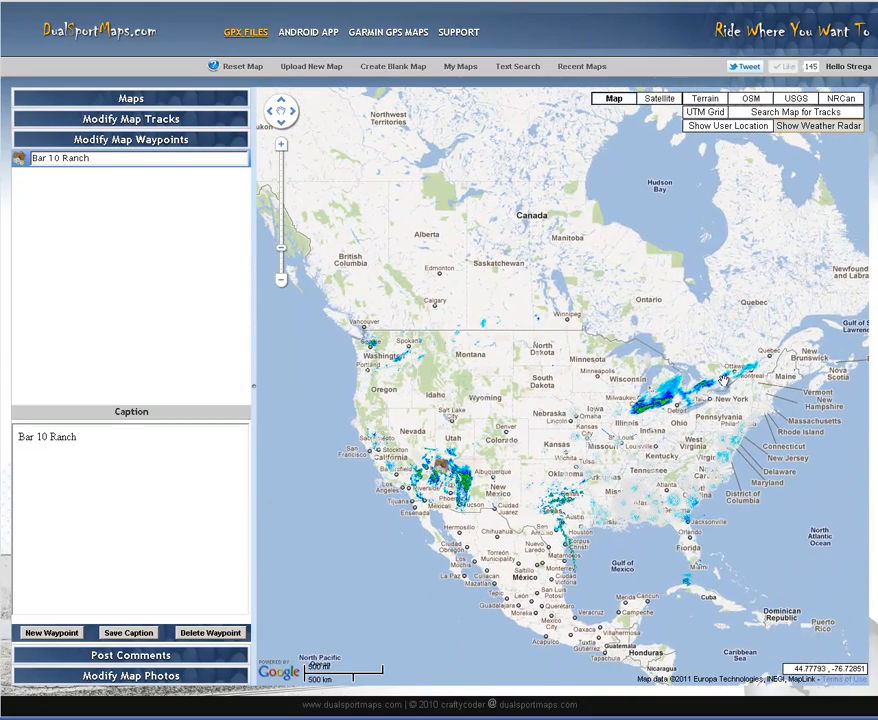
scroll(434, 482, up, 3)
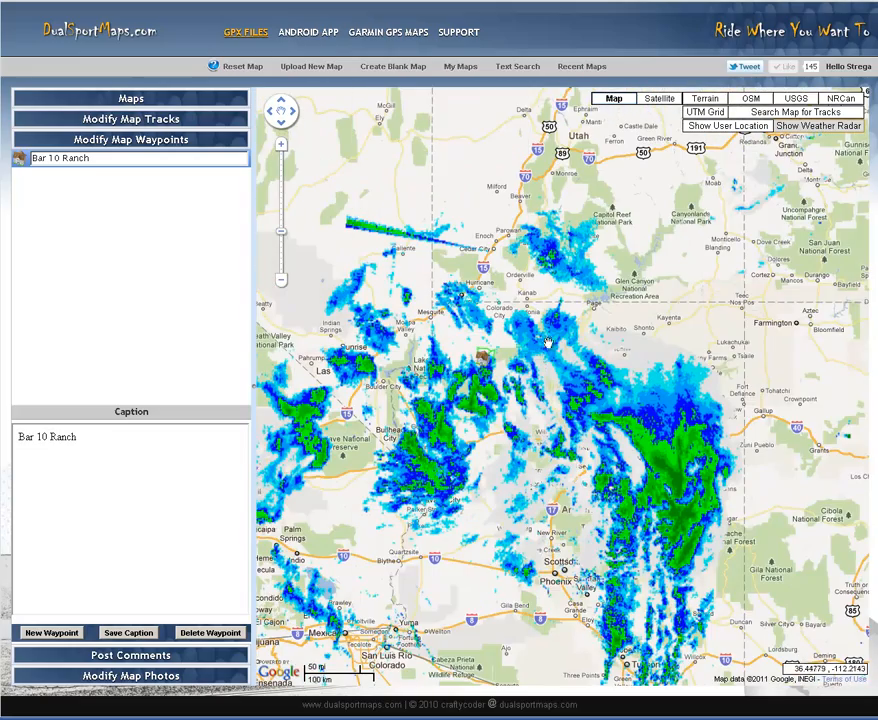
drag(643, 318, 745, 284)
scroll(568, 346, up, 1)
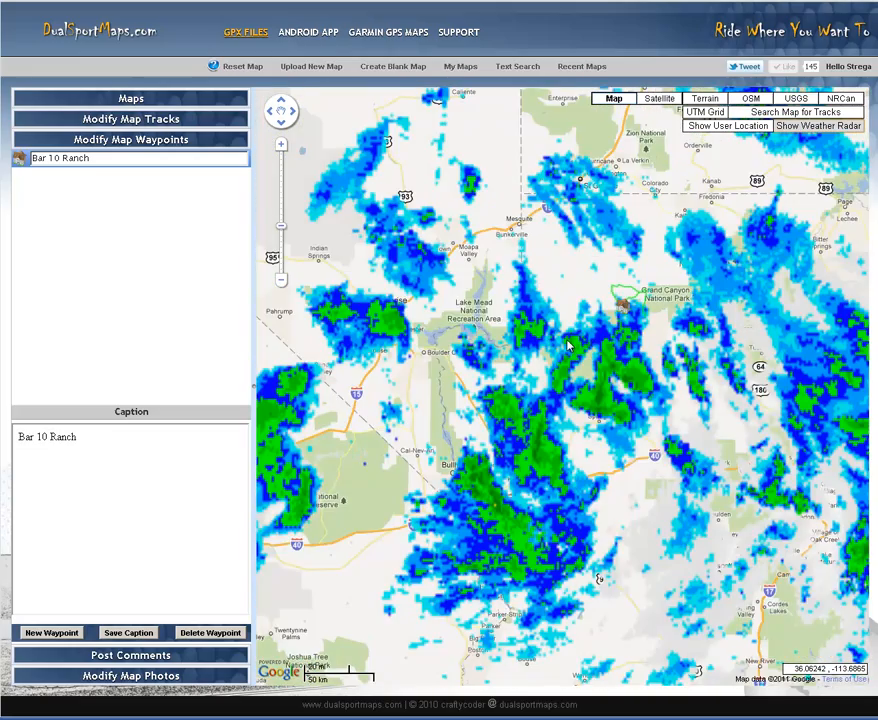
scroll(568, 346, up, 1)
drag(771, 239, 640, 389)
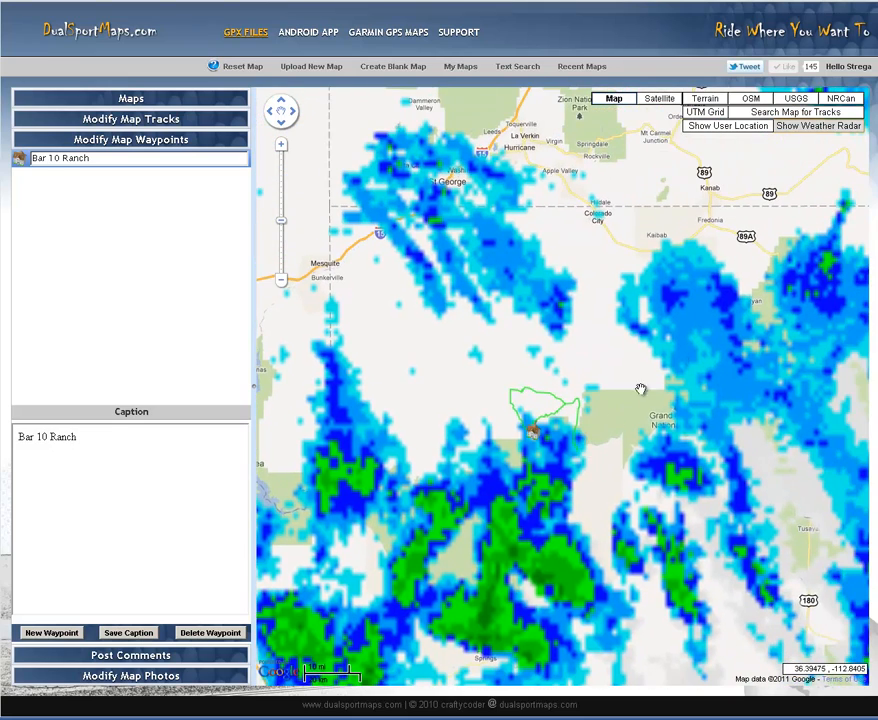
Step: Turn off the weather radar overlay and inspect the route's northwest corner where it meets Co Hwy 5
click(800, 135)
scroll(544, 403, up, 3)
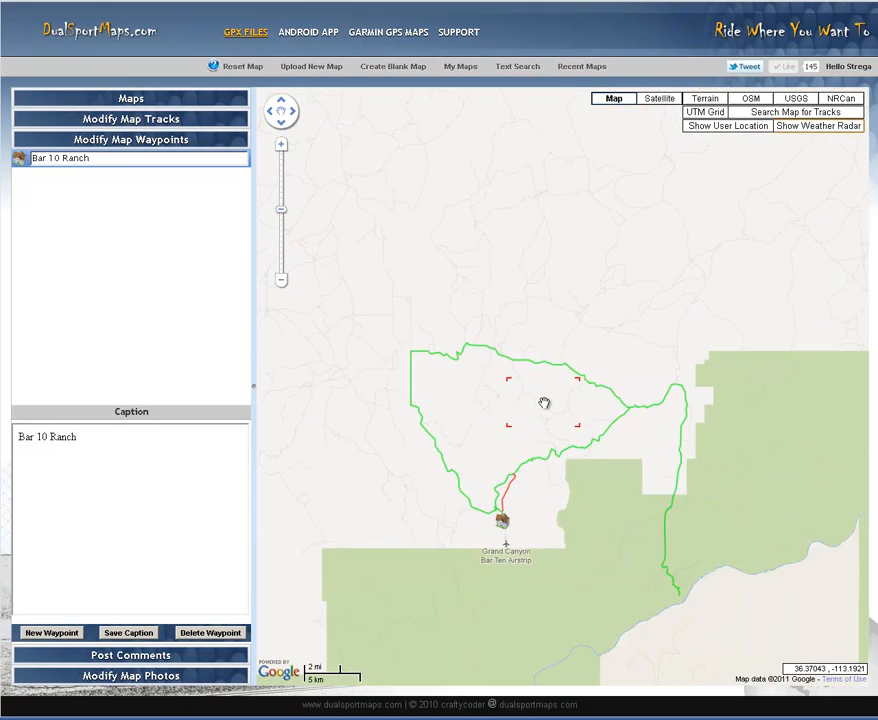
scroll(559, 420, up, 1)
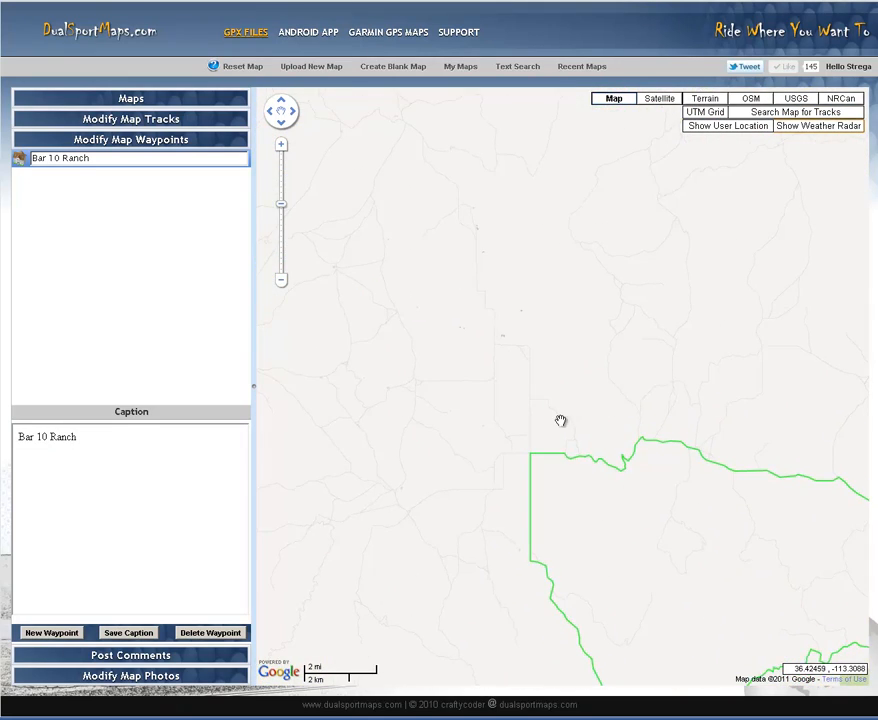
scroll(544, 440, up, 1)
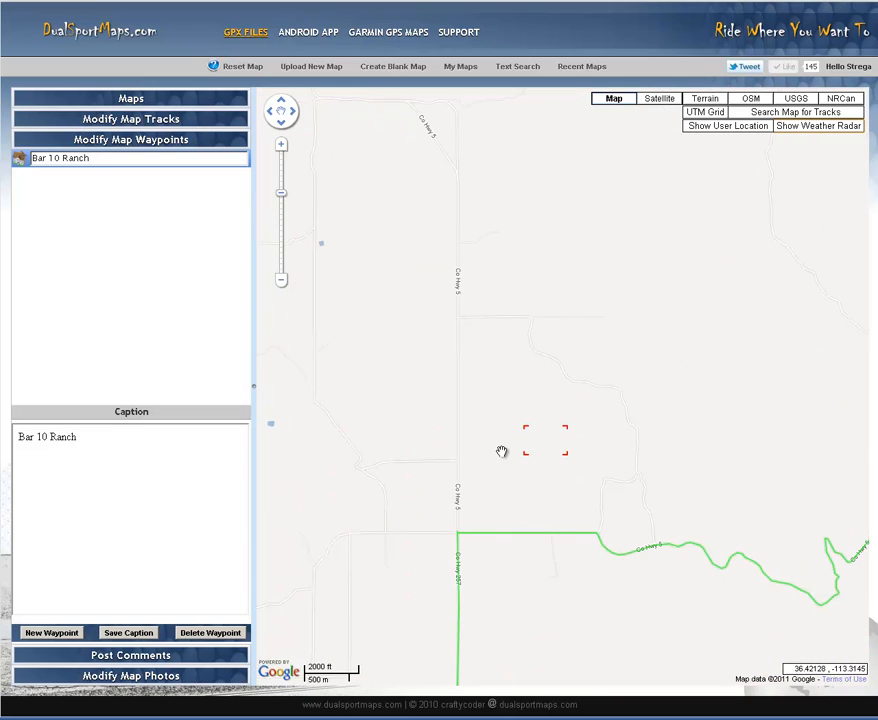
Step: Add a waypoint named Schoolhouse with a light green circle icon at the route's northwest corner on Co Hwy 5
drag(502, 451, 585, 412)
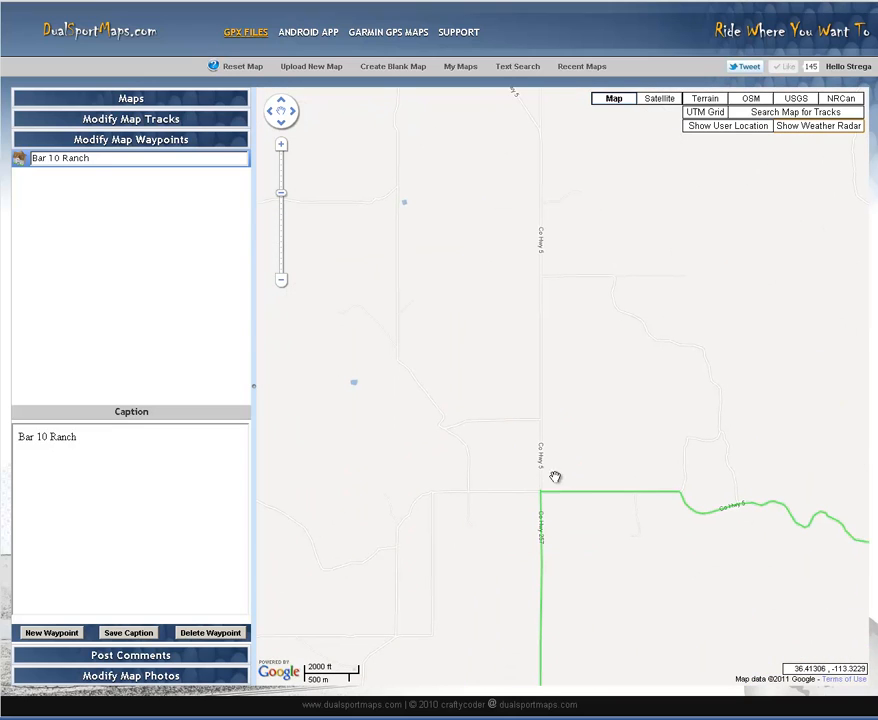
click(67, 633)
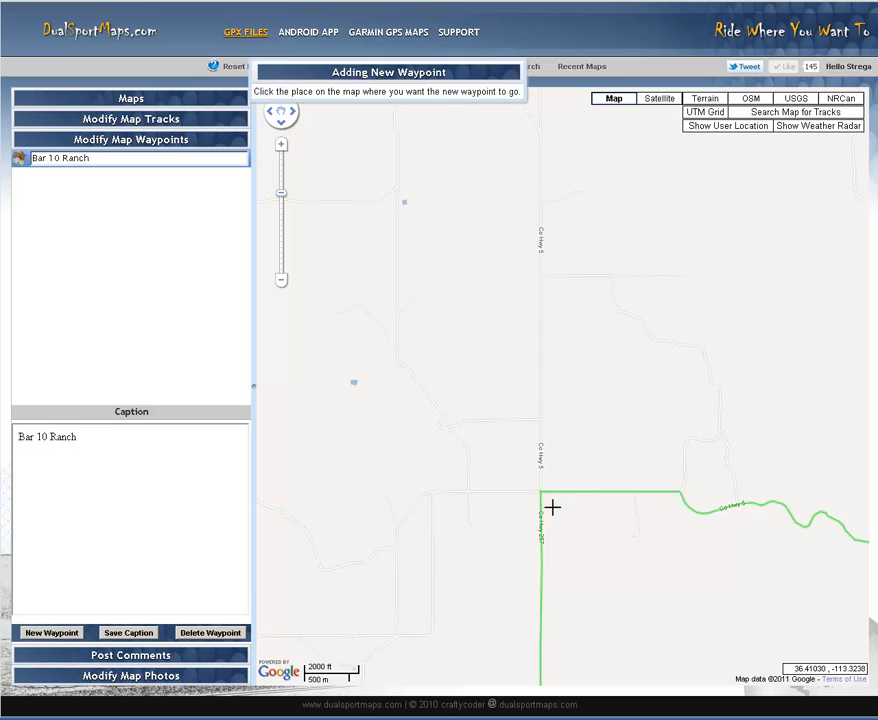
click(533, 488)
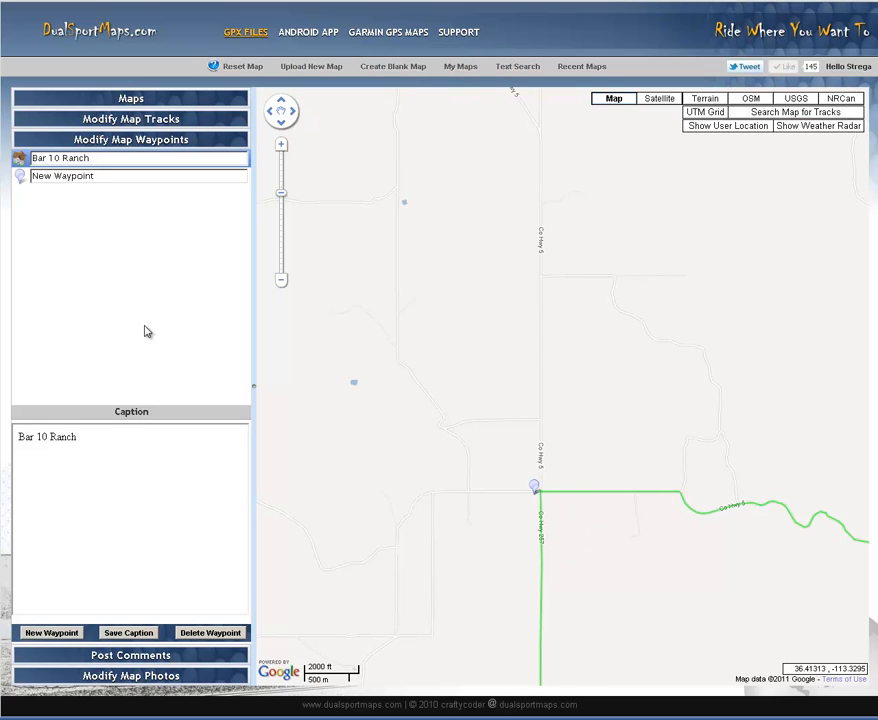
click(121, 177)
drag(106, 176, 31, 178)
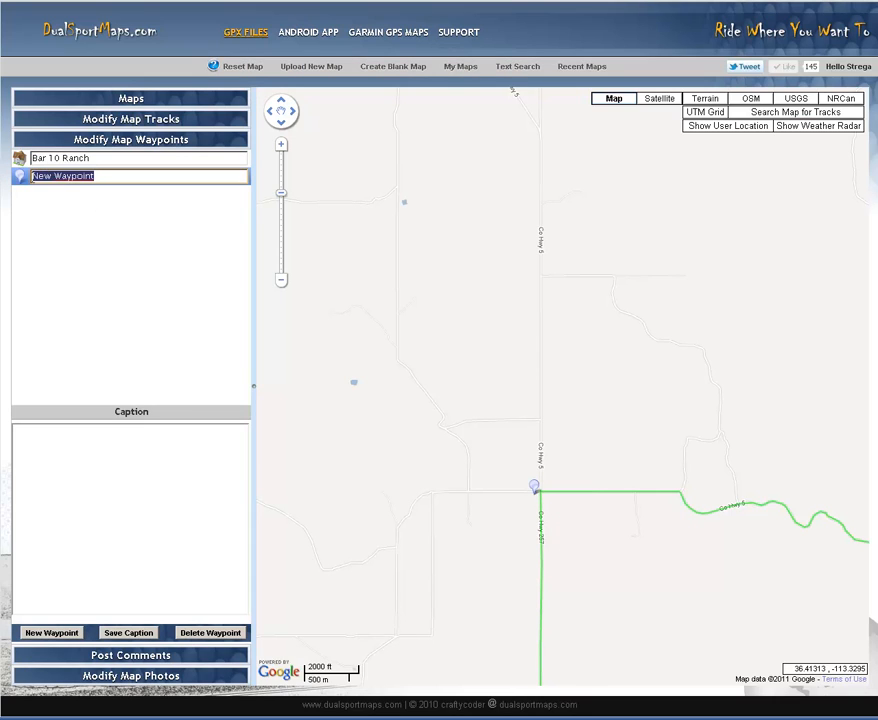
text(Schoolhouse)
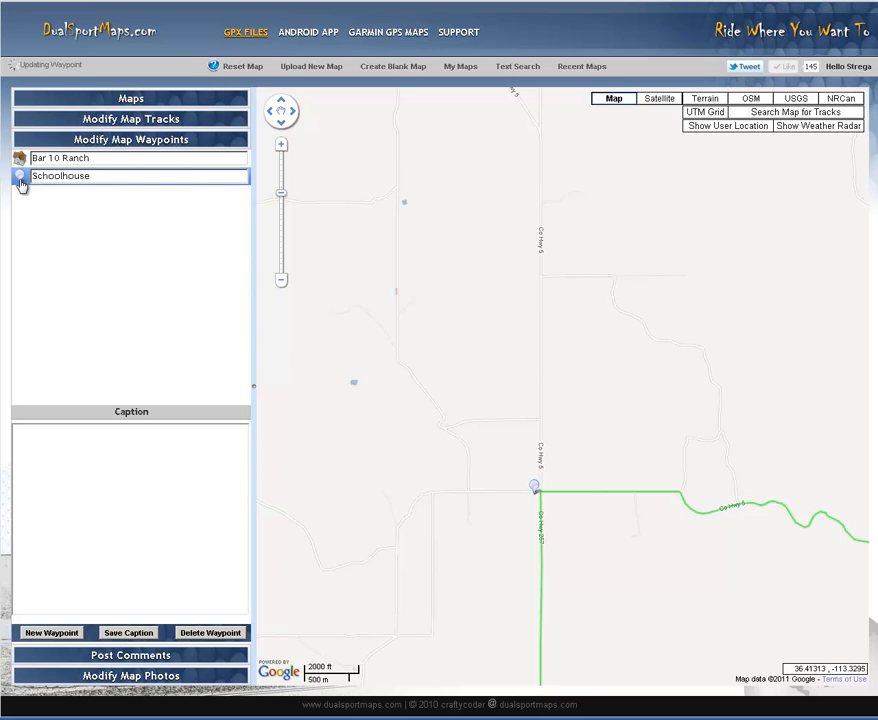
click(20, 178)
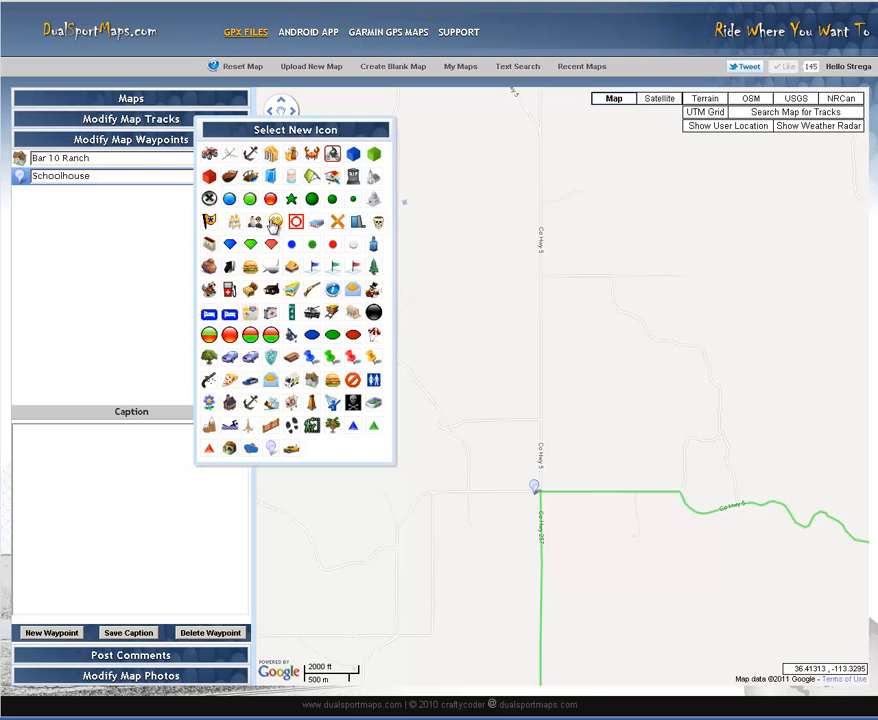
click(250, 199)
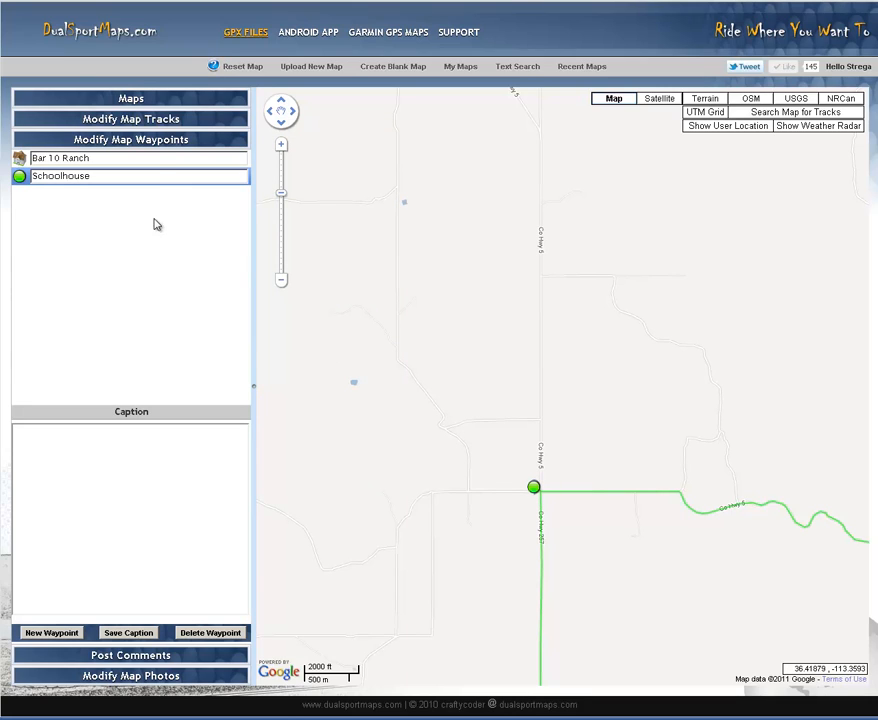
Step: Start a new track at the Schoolhouse waypoint and extend it north to S River Rd, south of St George
click(146, 120)
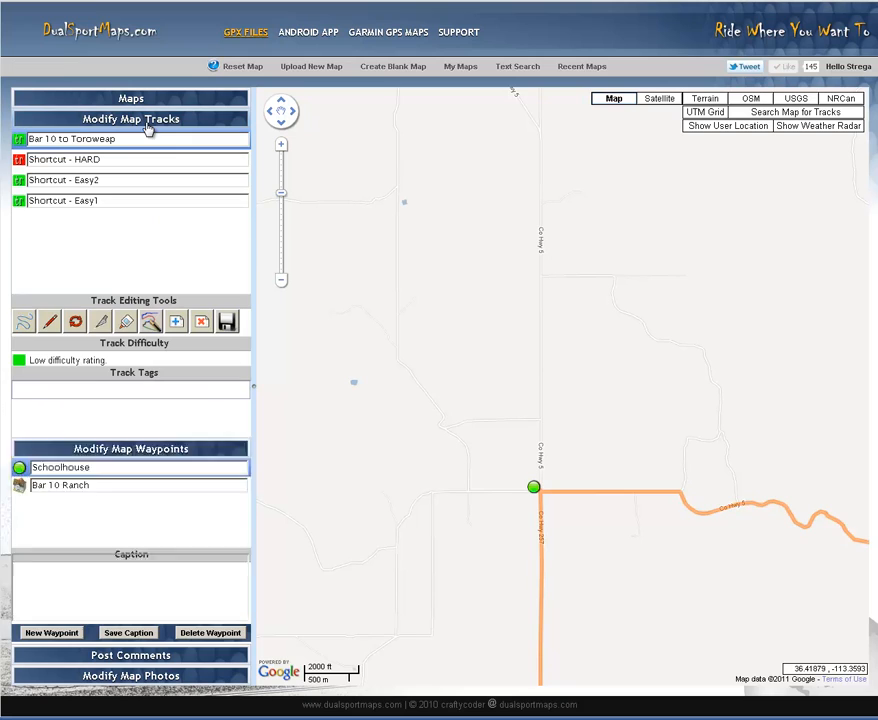
click(176, 321)
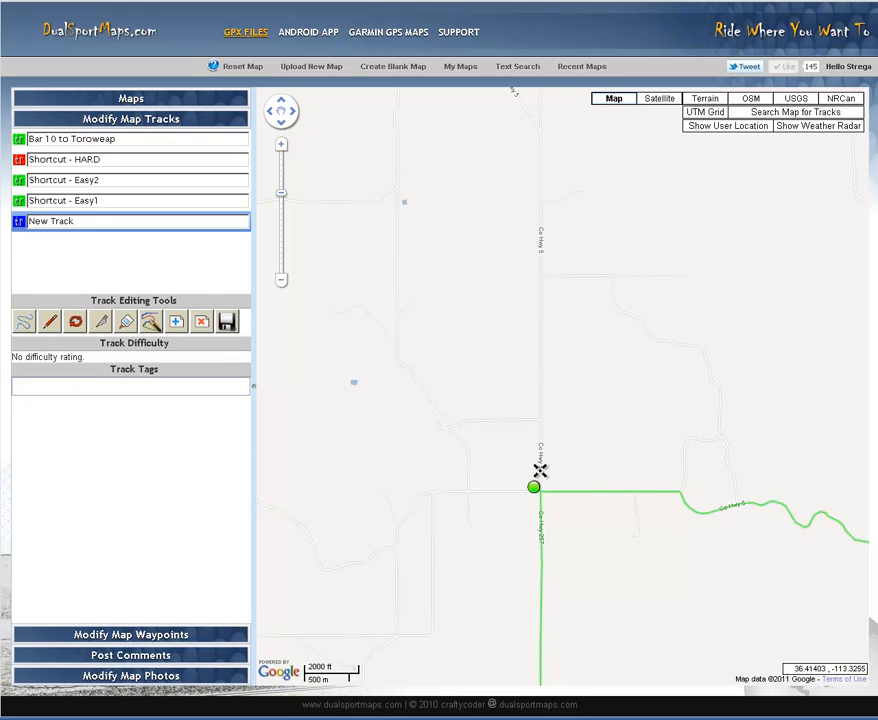
scroll(666, 439, down, 5)
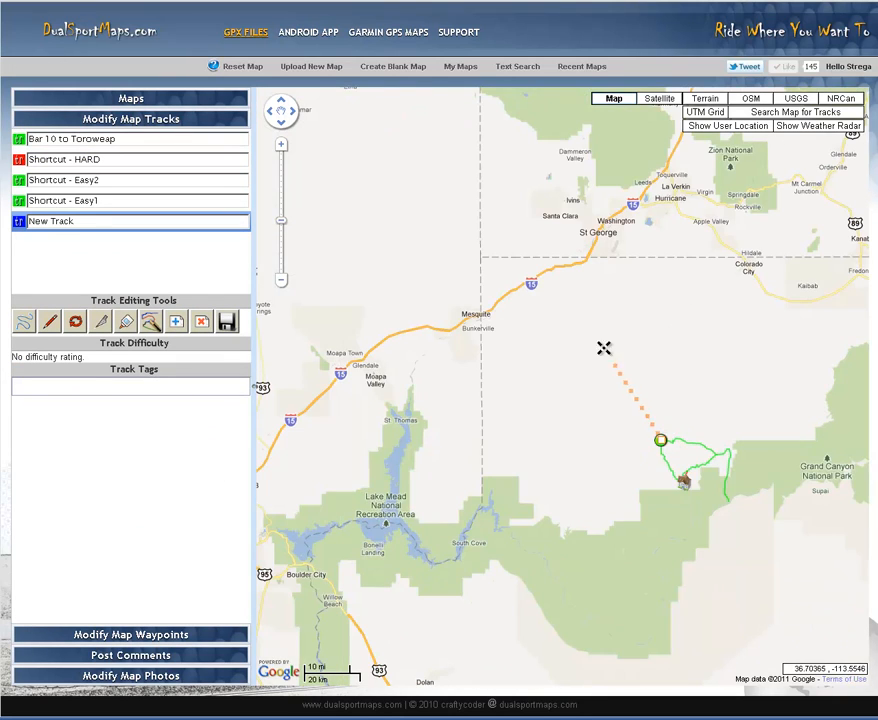
scroll(574, 278, up, 1)
scroll(760, 190, up, 2)
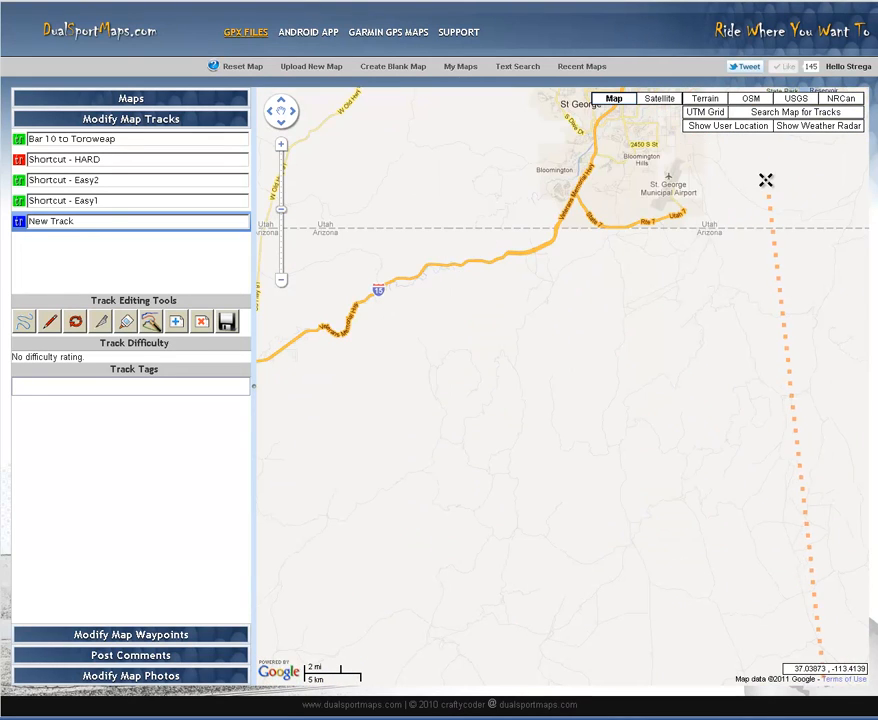
scroll(765, 180, down, 2)
scroll(521, 343, up, 3)
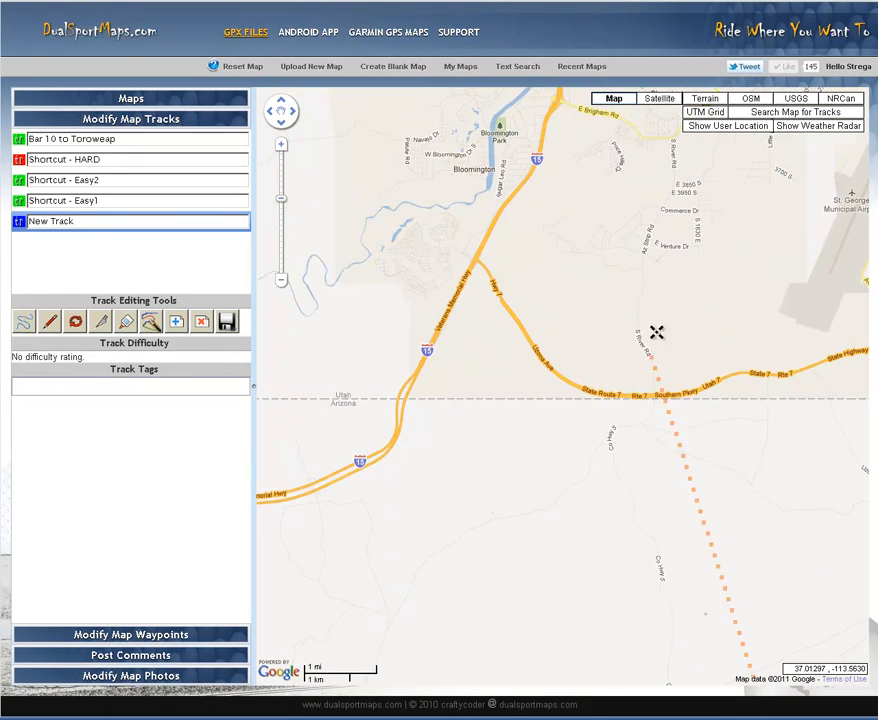
drag(680, 325, 631, 501)
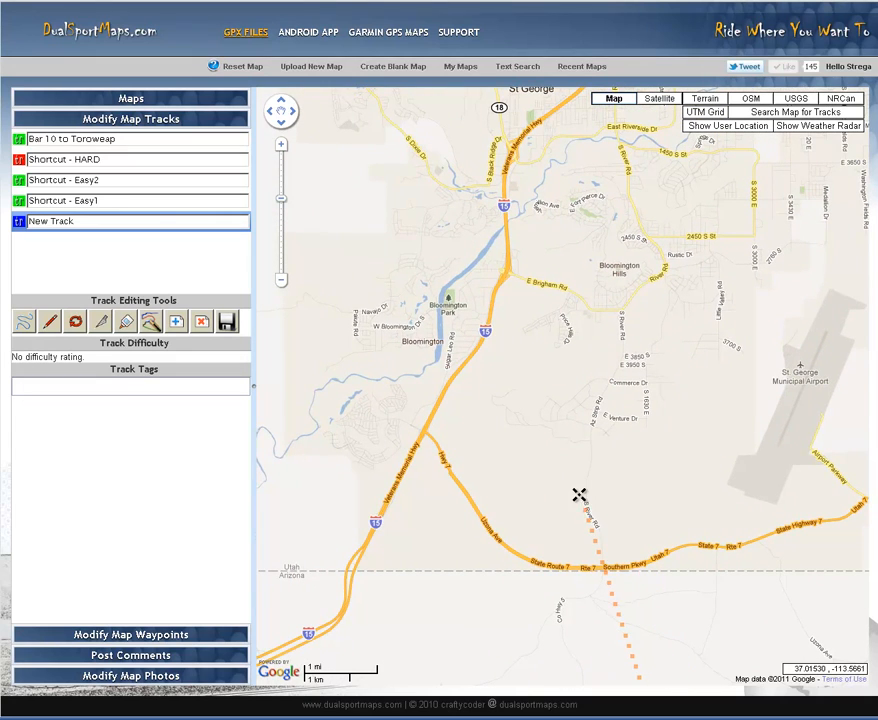
click(586, 484)
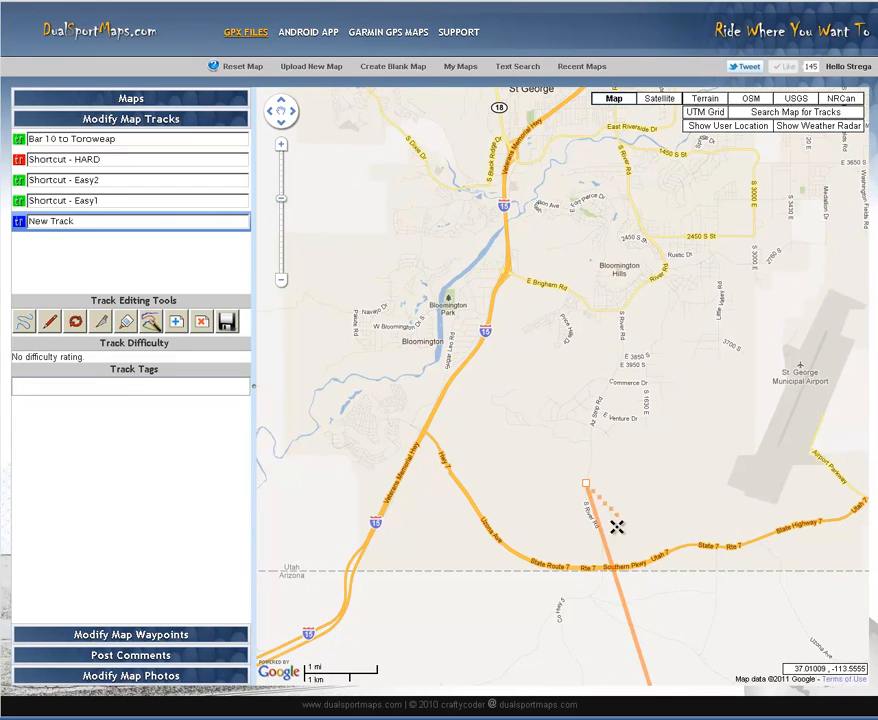
Step: Finish the new track by E Brigham Rd just east of I-15 using satellite imagery, and restore the road map view
scroll(530, 285, up, 3)
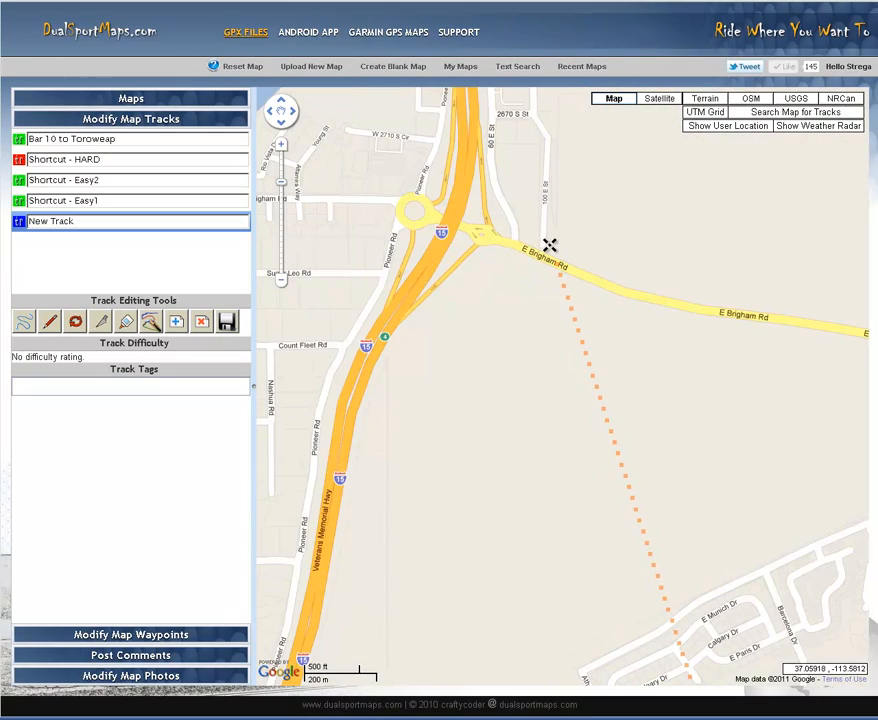
click(658, 99)
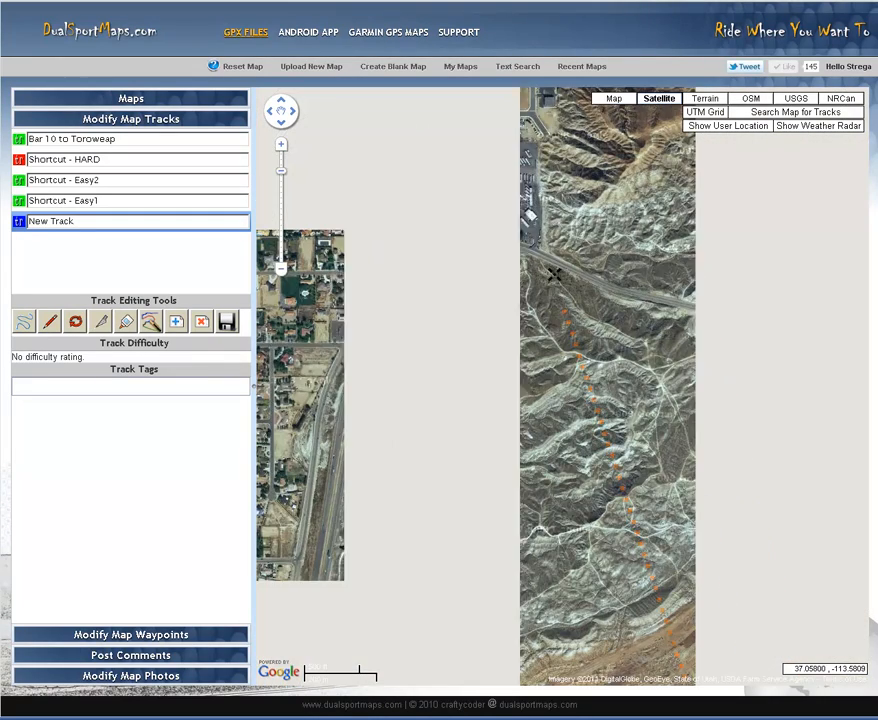
scroll(533, 236, up, 2)
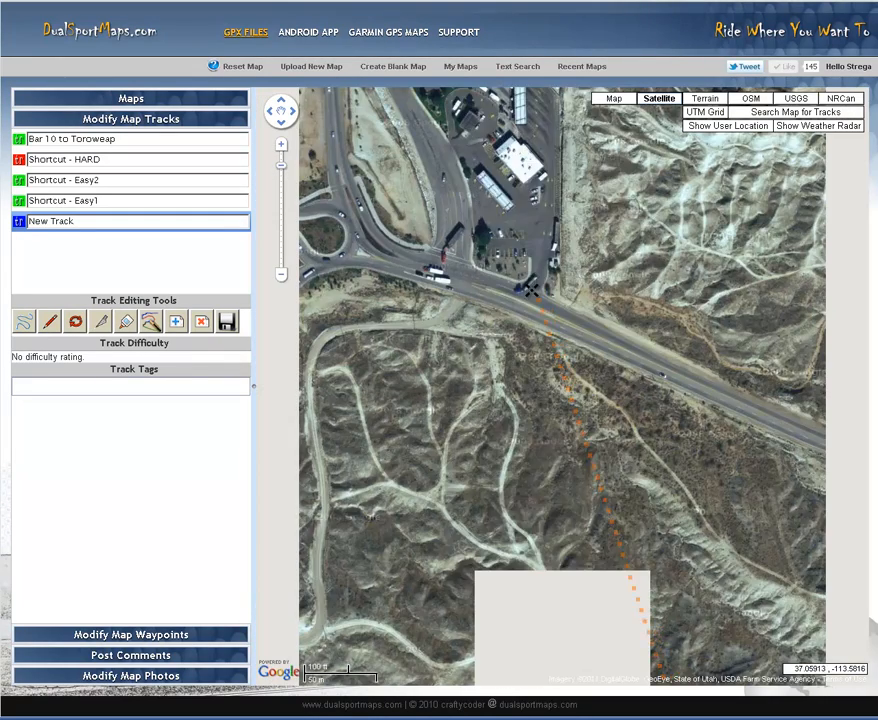
scroll(605, 345, up, 2)
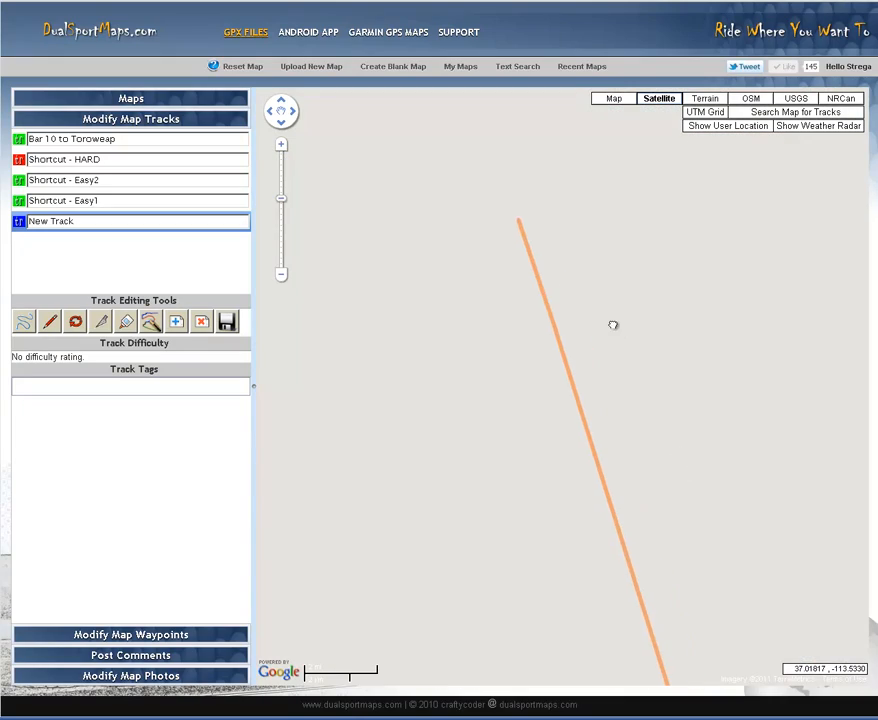
scroll(610, 359, down, 3)
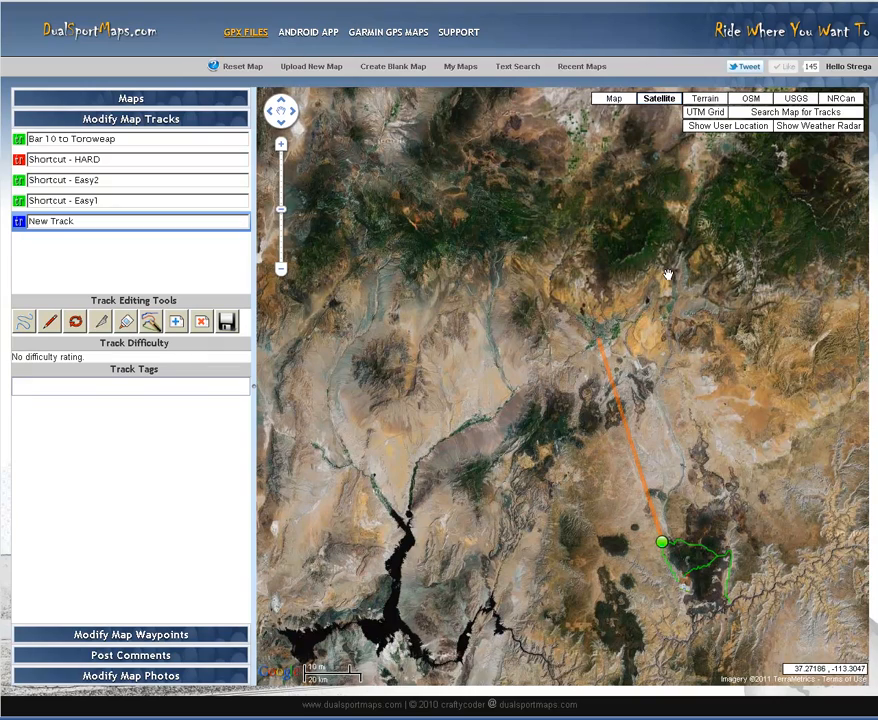
click(613, 98)
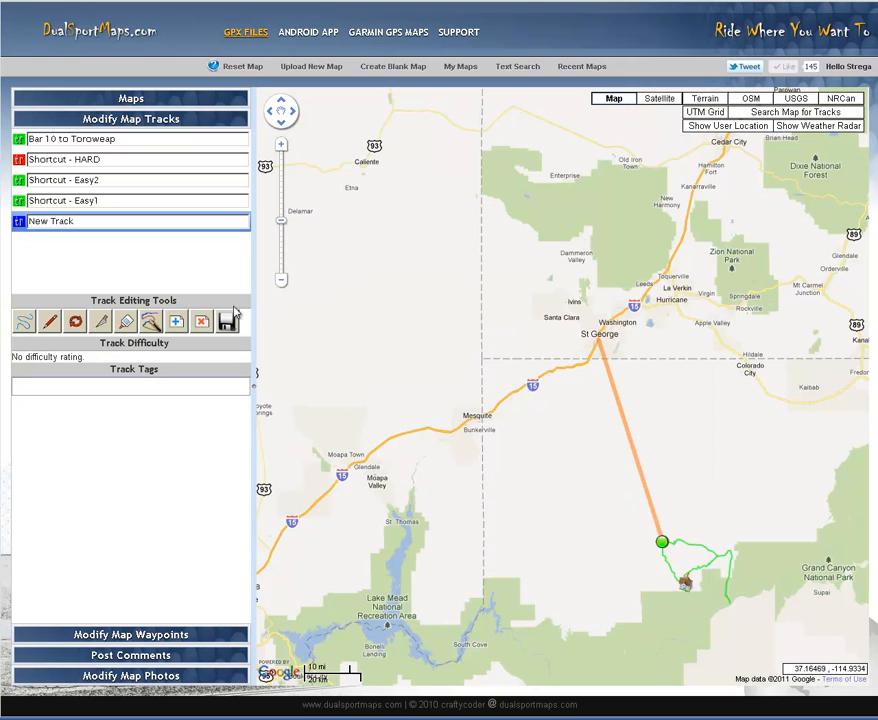
Step: Snap the new track to the roads between St George and the Schoolhouse waypoint, and inspect the proposed path
click(24, 322)
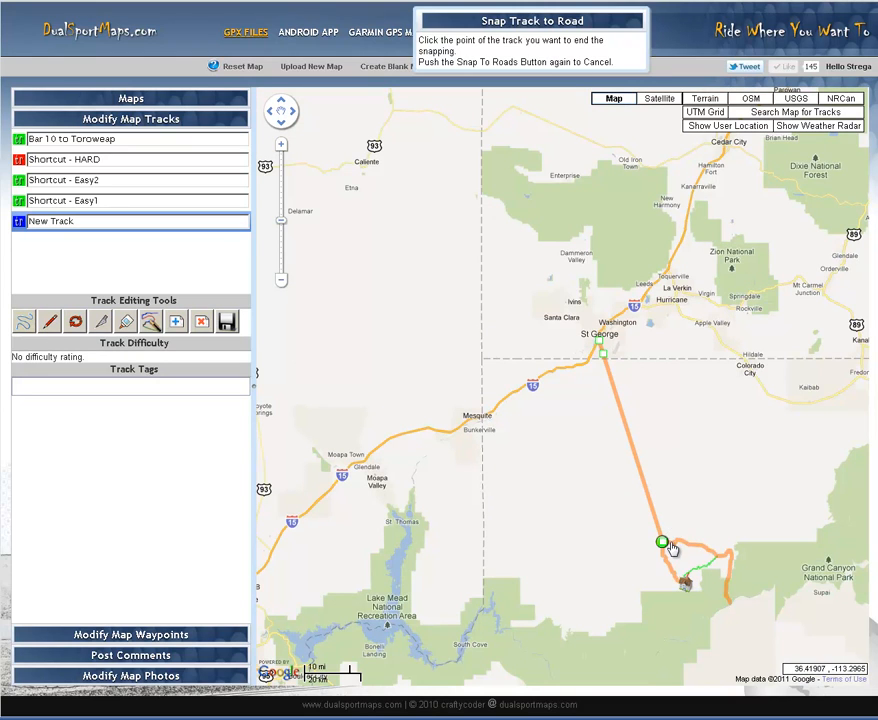
scroll(672, 552, up, 4)
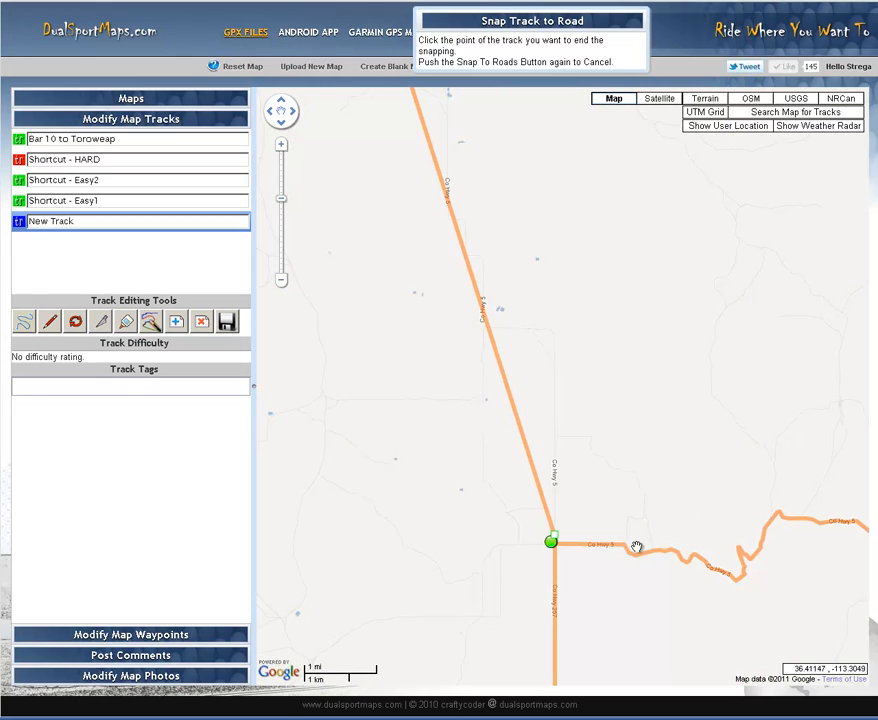
click(555, 543)
scroll(627, 438, down, 3)
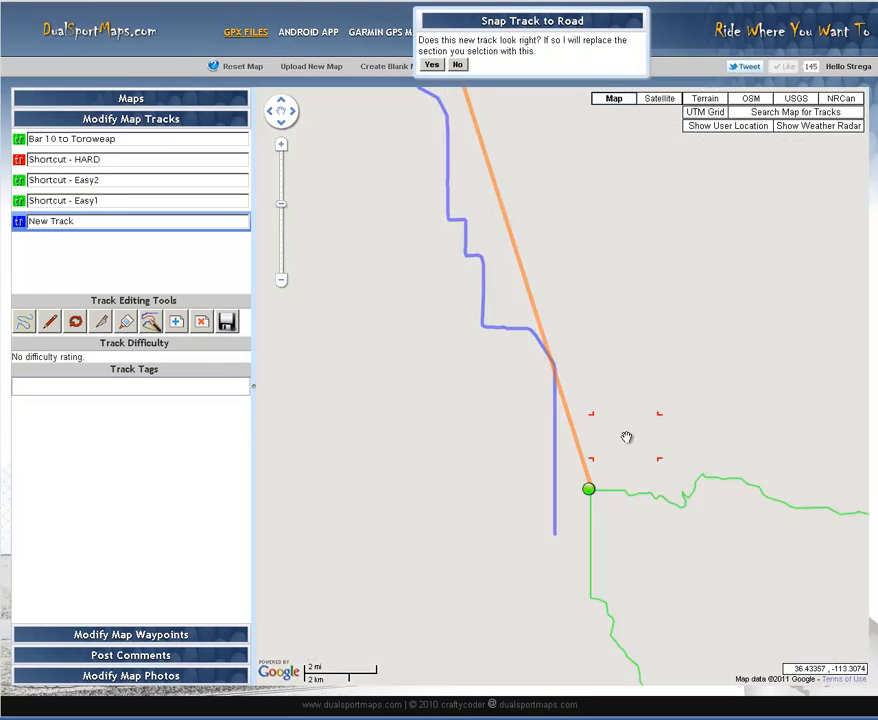
drag(659, 312, 666, 559)
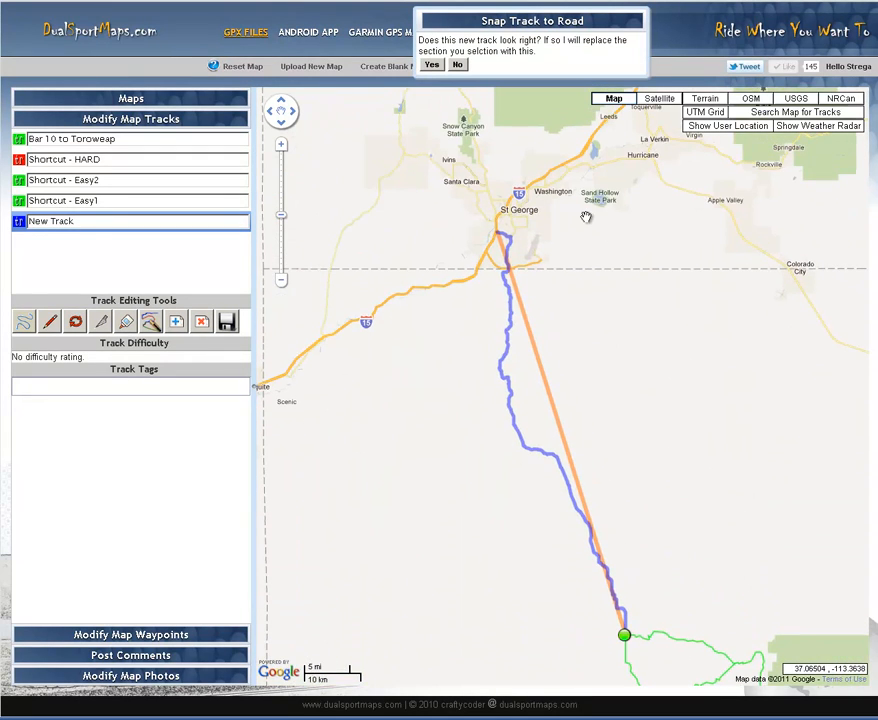
Step: Rename the new track as Bail to StGeorge and set its colour to pink
drag(82, 221, 32, 220)
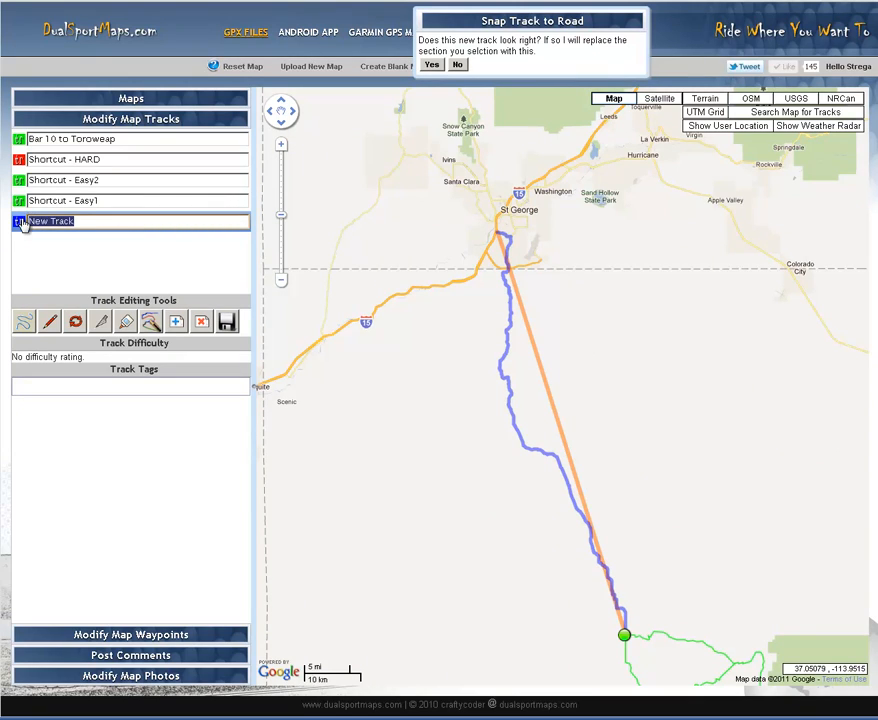
text(Bail to StGeorge)
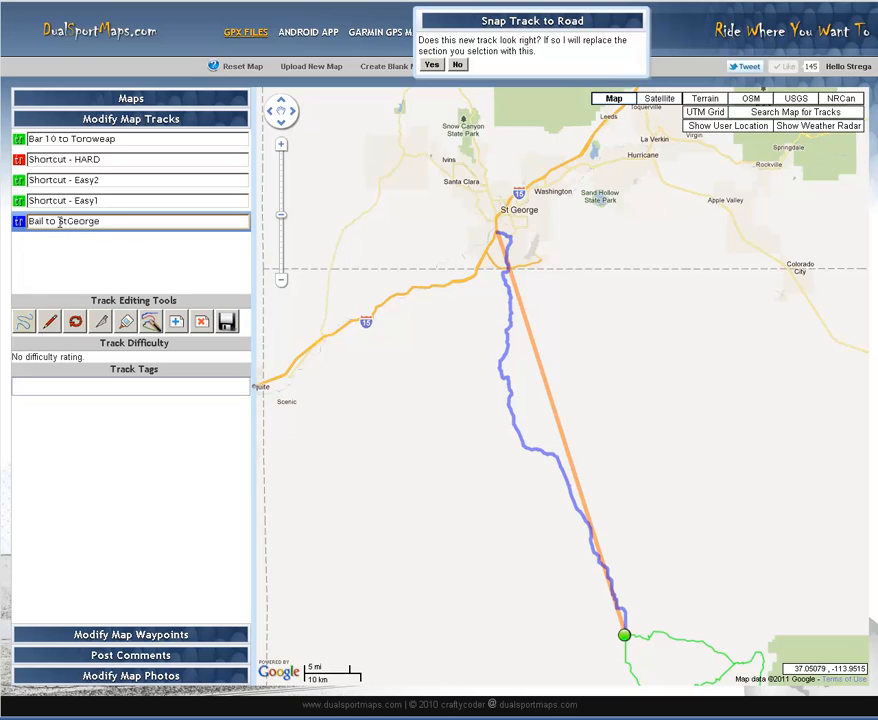
click(19, 224)
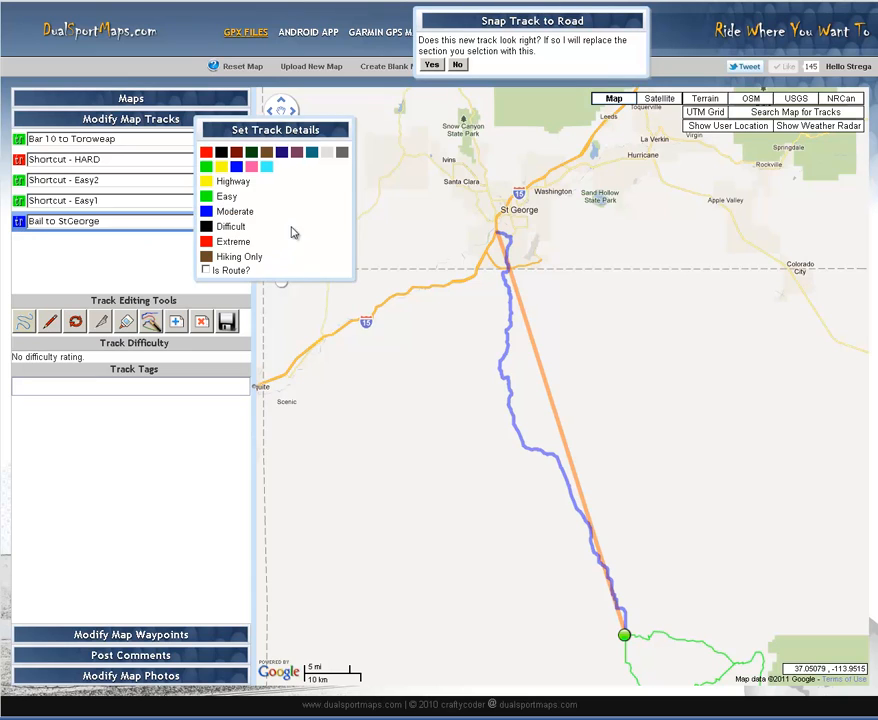
click(251, 166)
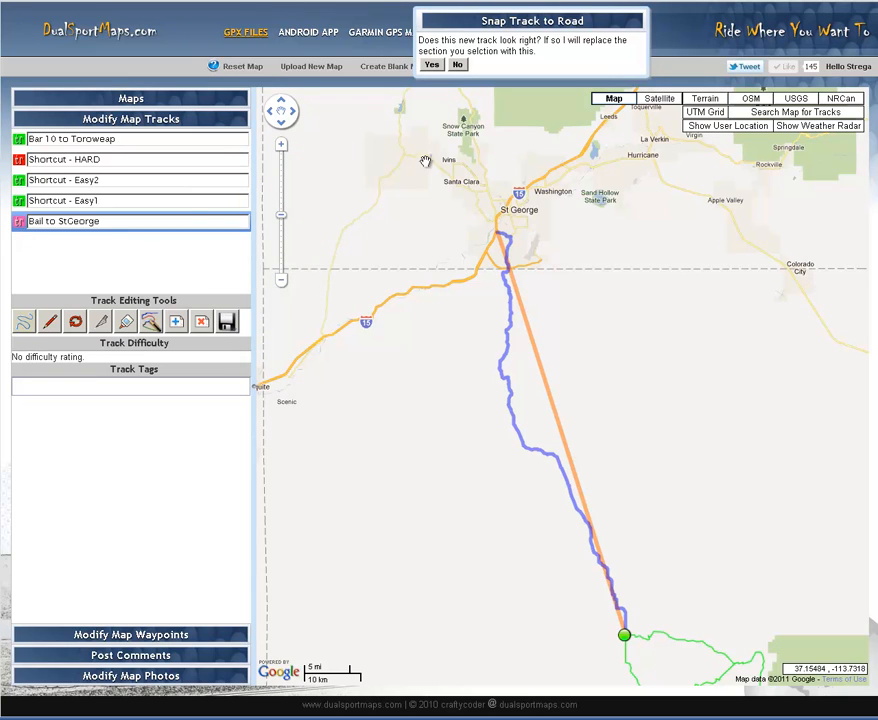
Step: Accept the road-snapped replacement for the bail-out track and save the track edits
click(431, 65)
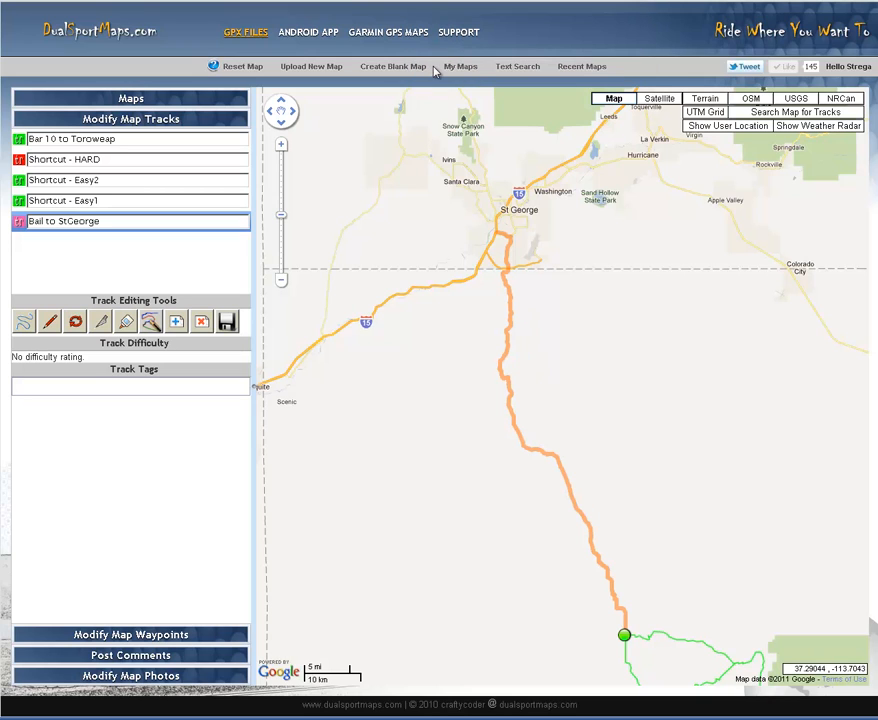
click(228, 323)
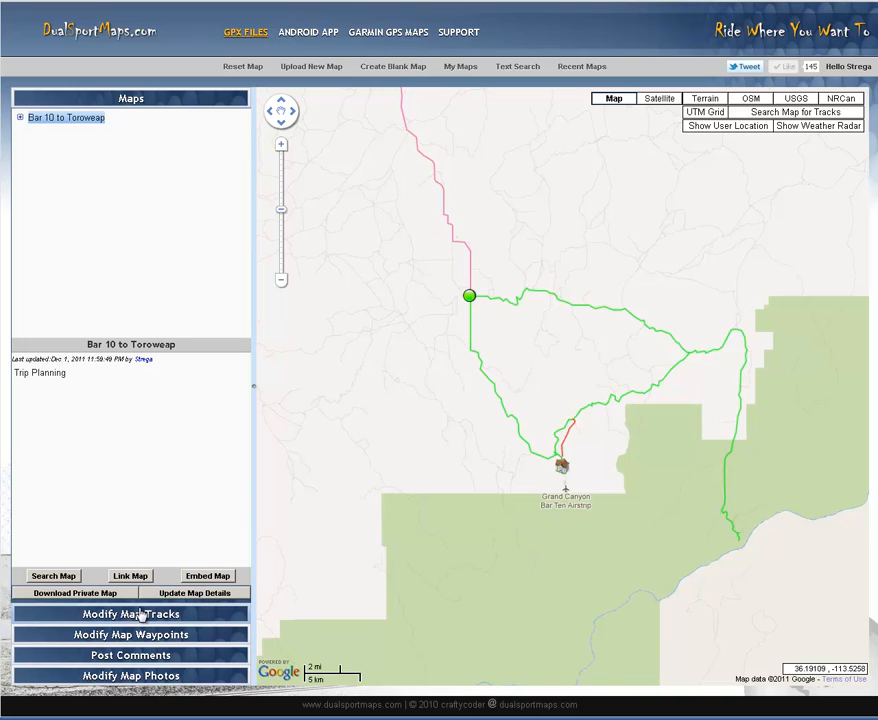
Step: Display the map's shareable URL and try to get its embed code
click(128, 577)
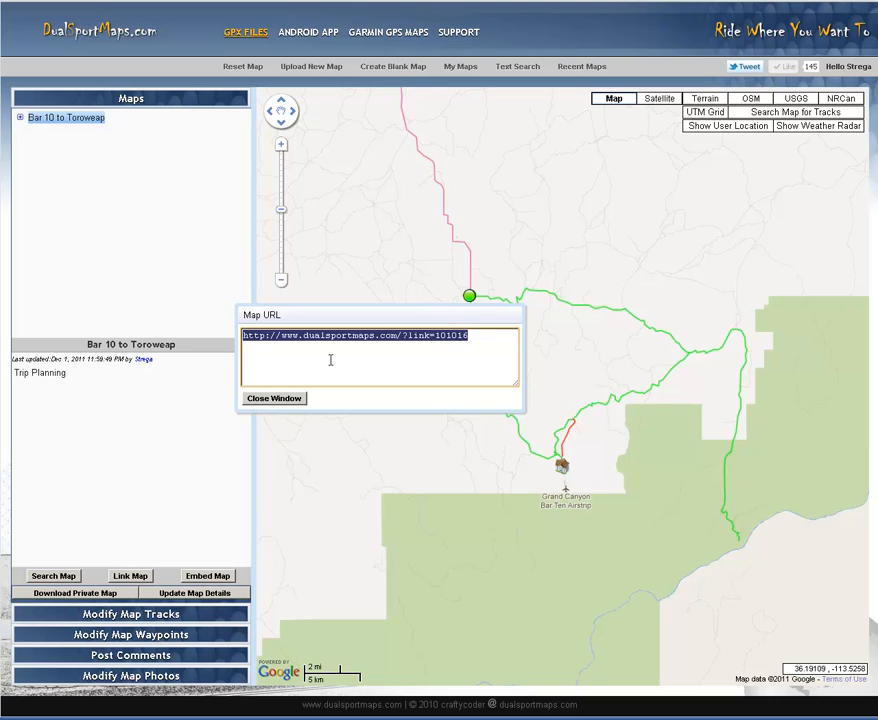
click(270, 399)
click(208, 580)
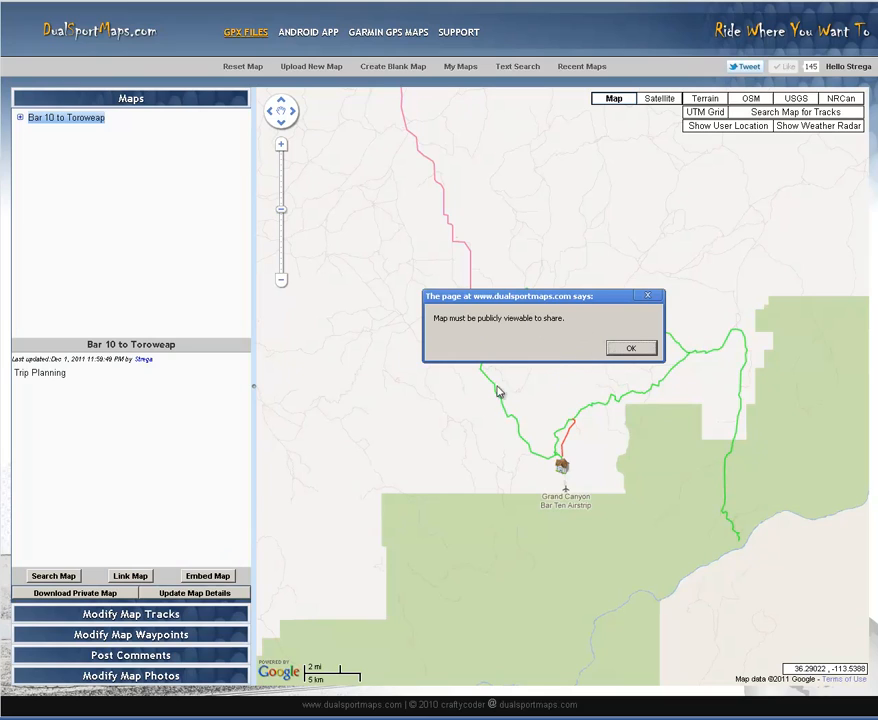
click(630, 350)
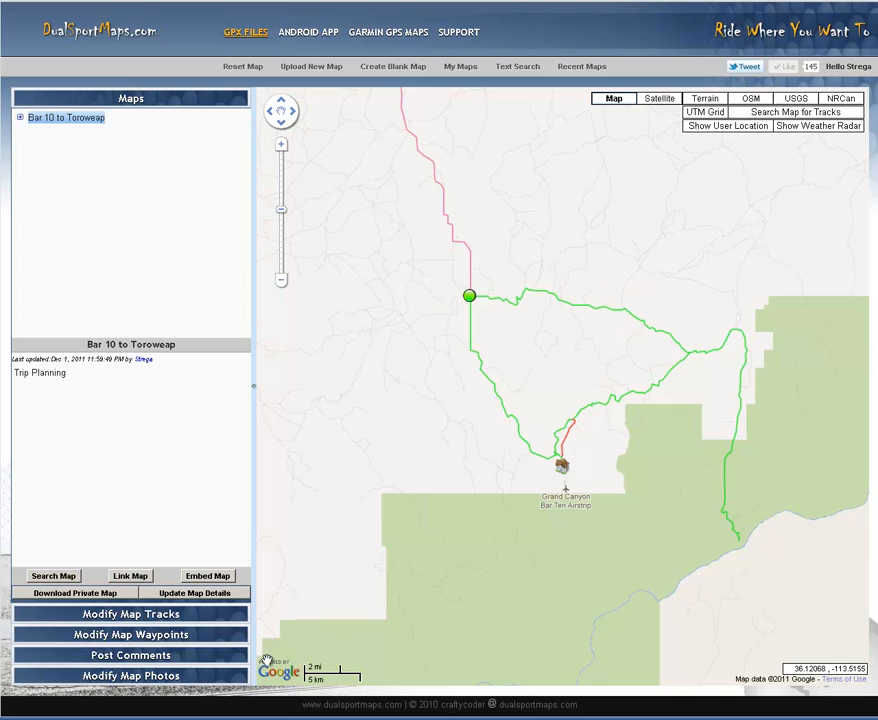
Step: Try to download the private map as Bar 10 to Toroweap.zip
click(115, 594)
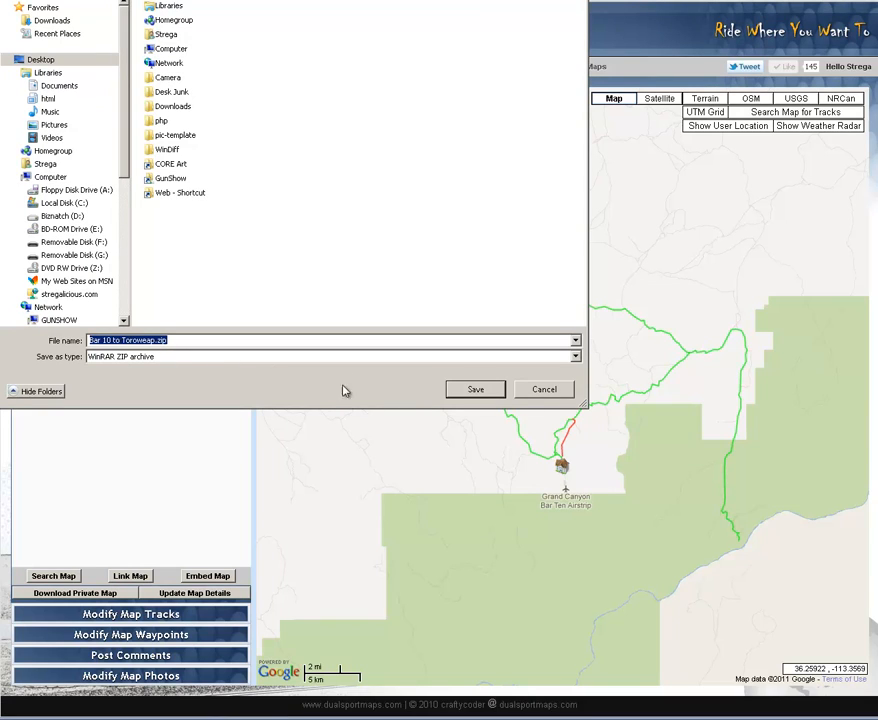
click(543, 389)
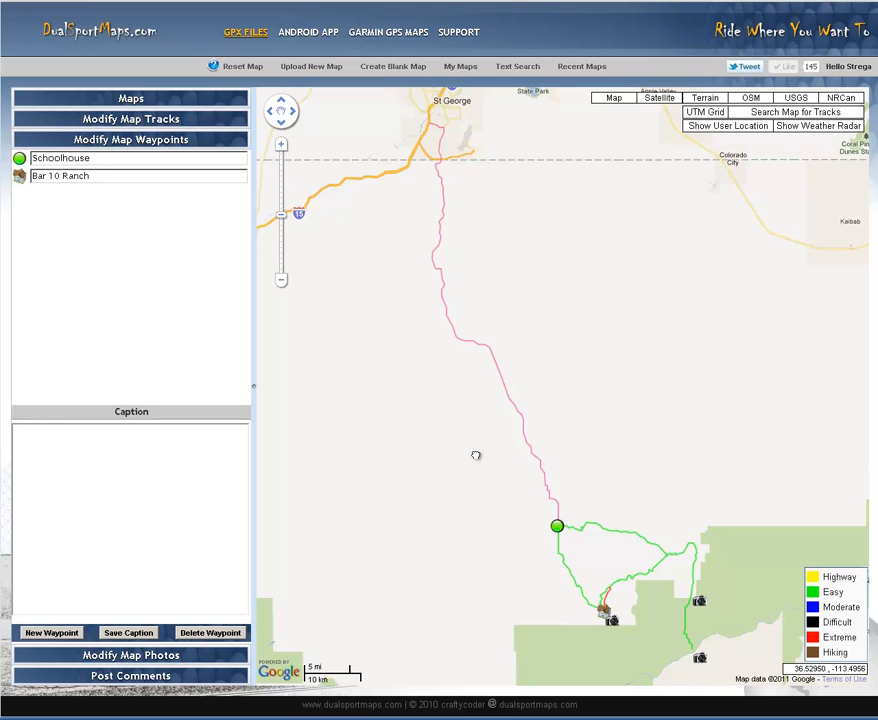
drag(476, 455, 643, 455)
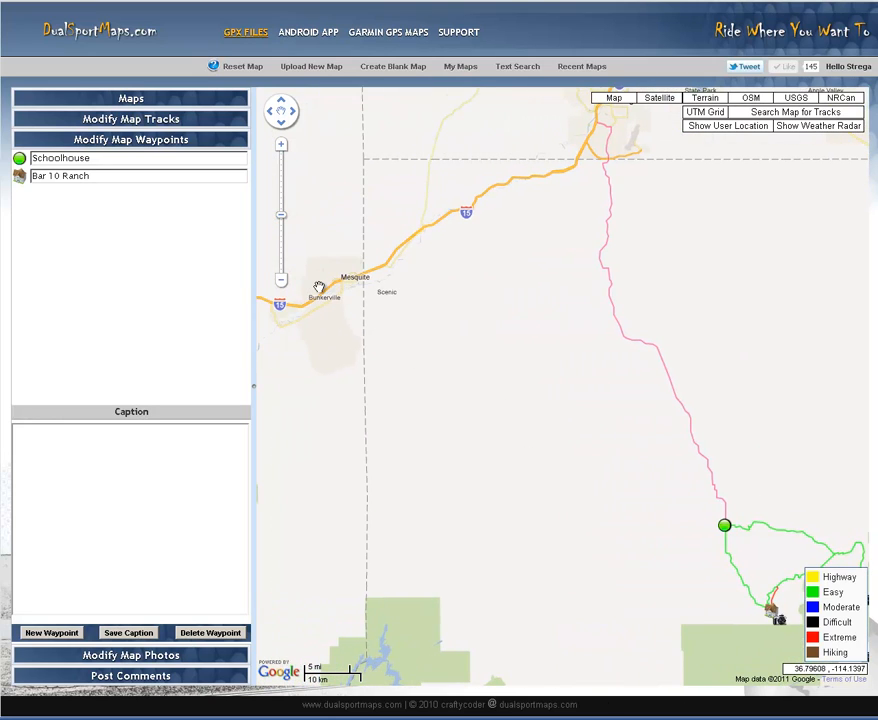
scroll(406, 396, down, 1)
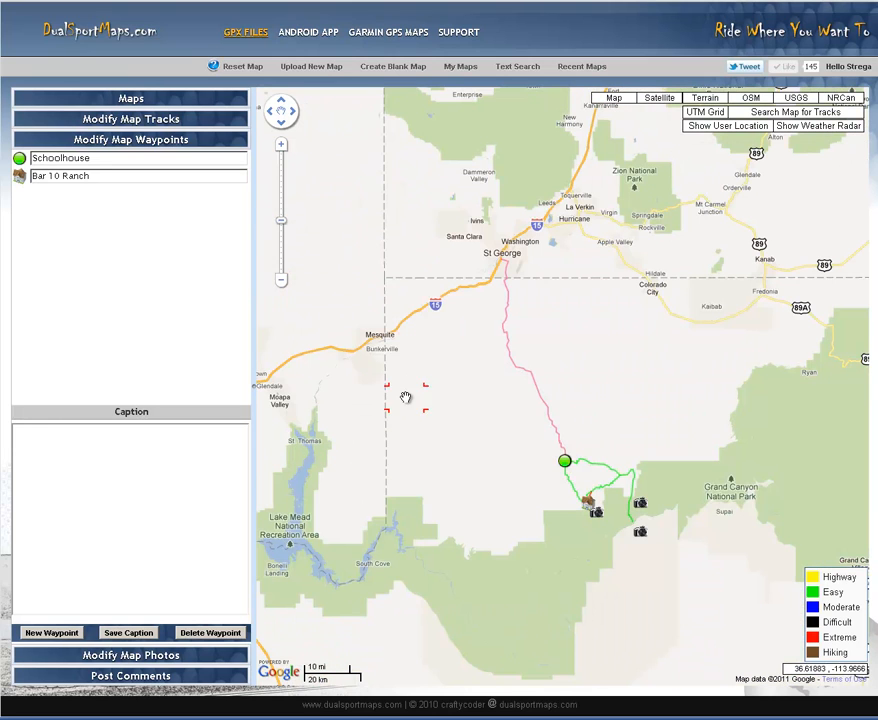
drag(435, 404, 459, 441)
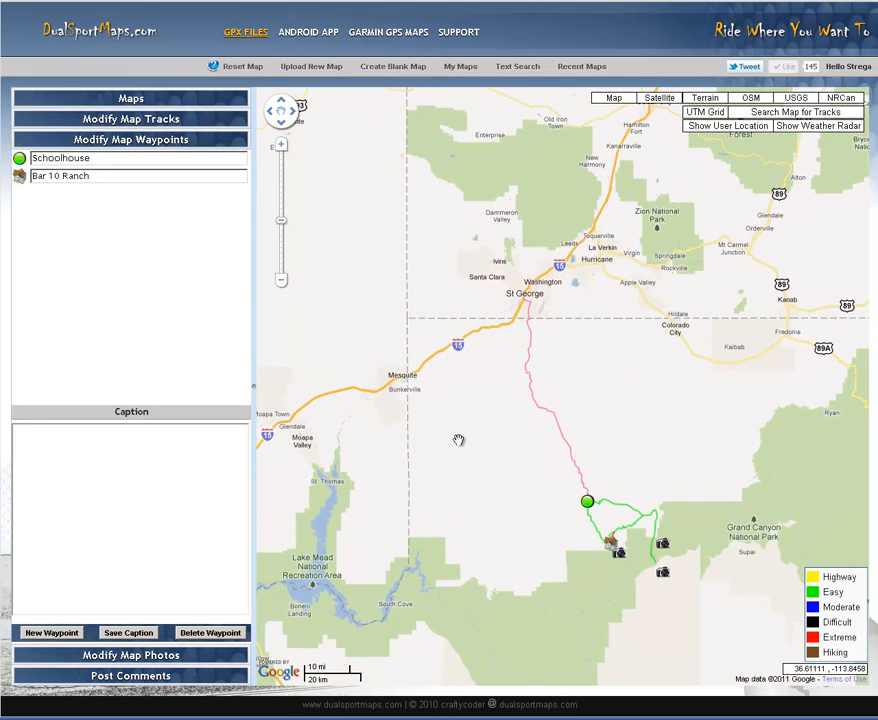
Step: Reset the map and search for existing tracks within a box spanning Mesquite, St George and the western Grand Canyon
click(249, 70)
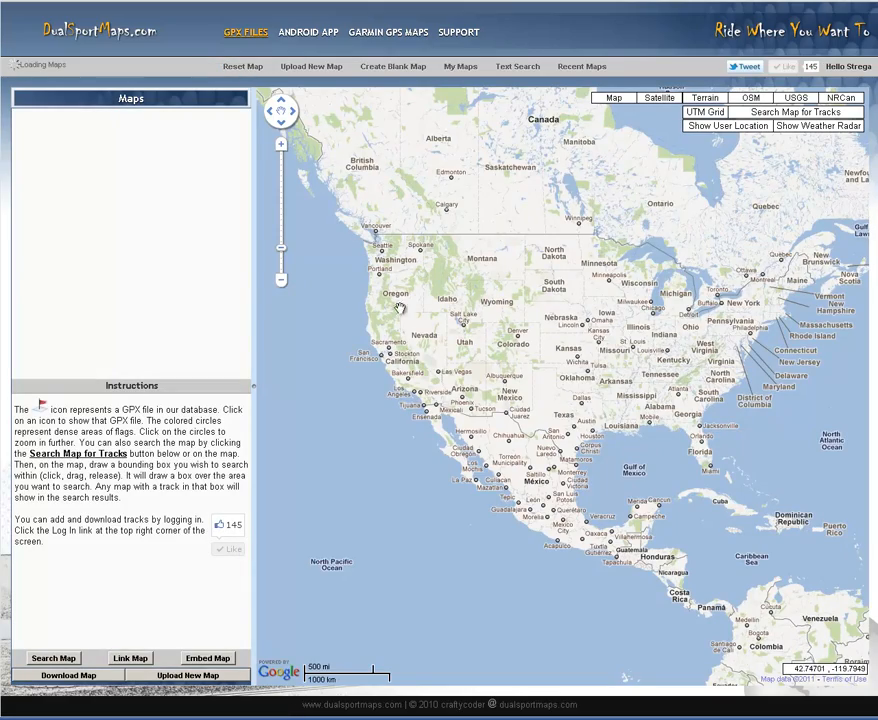
scroll(451, 401, up, 2)
scroll(451, 401, up, 2)
drag(408, 347, 550, 655)
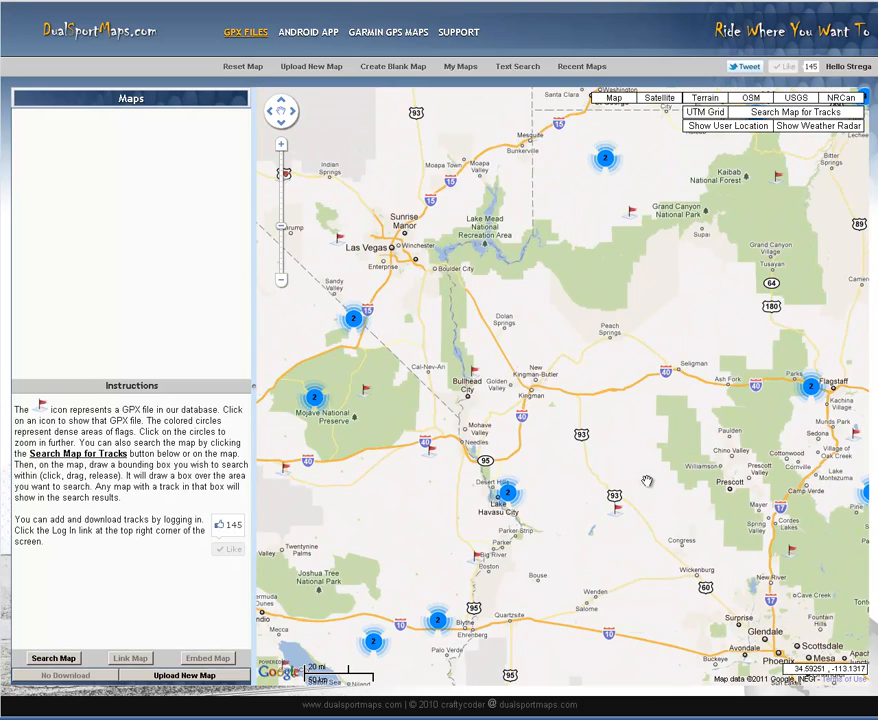
scroll(647, 481, up, 1)
drag(453, 268, 450, 690)
drag(512, 414, 501, 497)
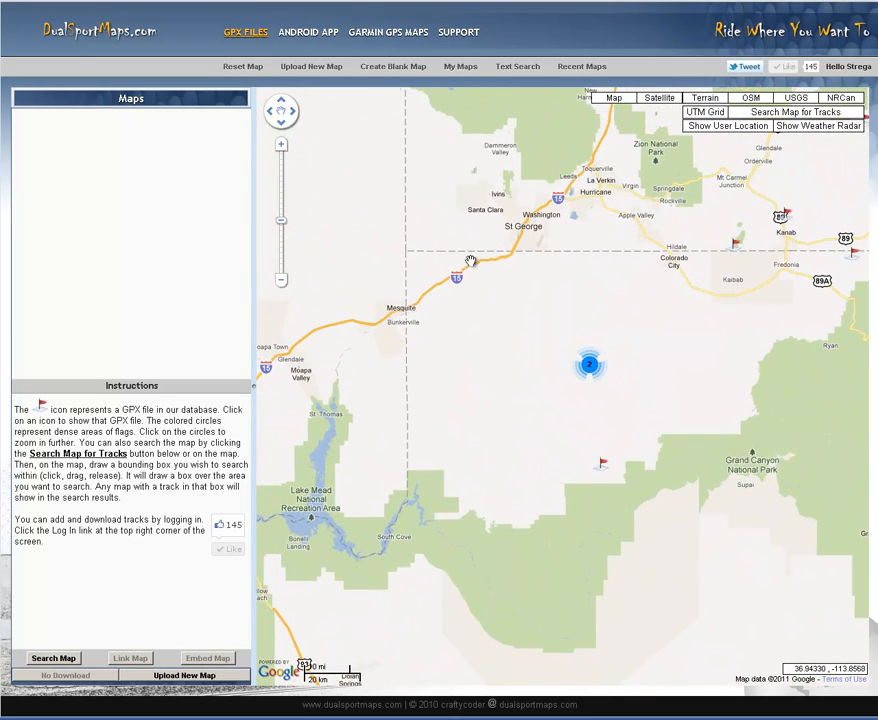
click(763, 114)
drag(340, 243, 688, 502)
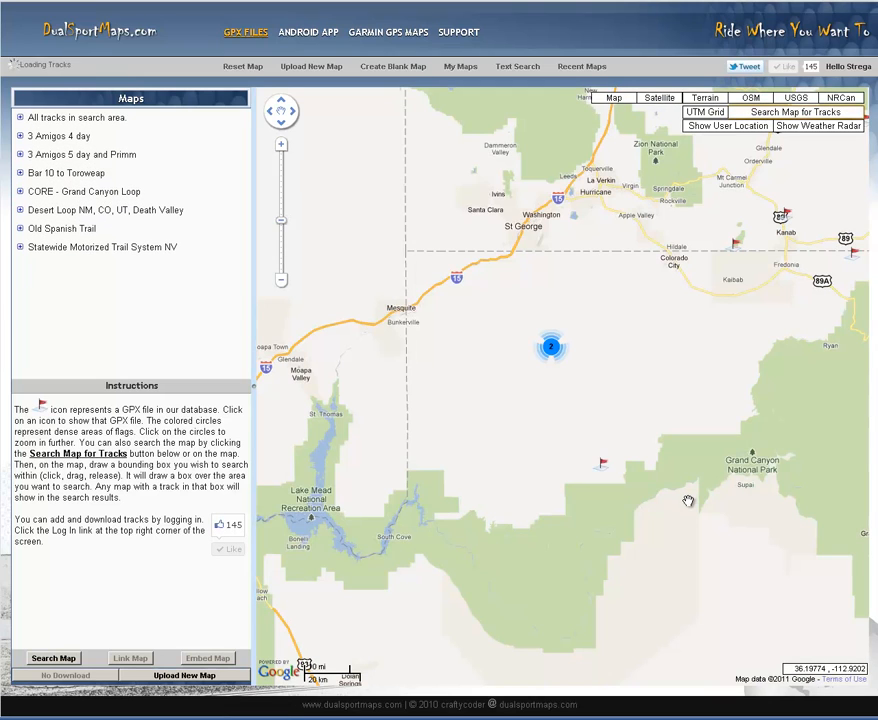
Step: Display the composite of all tracks in the search area, focusing on the region between Mesquite and Toroweap
click(95, 120)
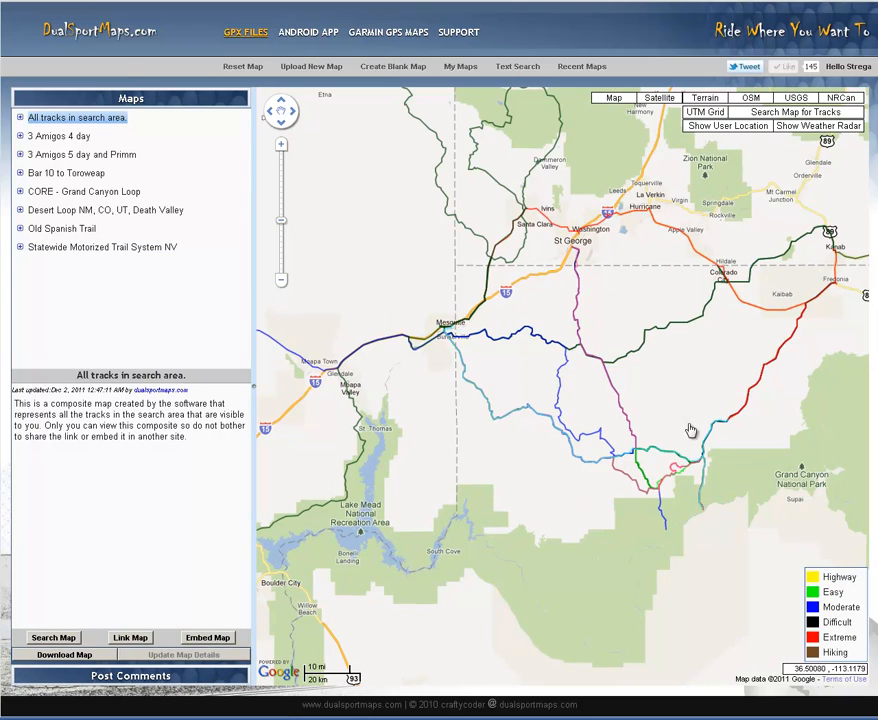
double_click(720, 462)
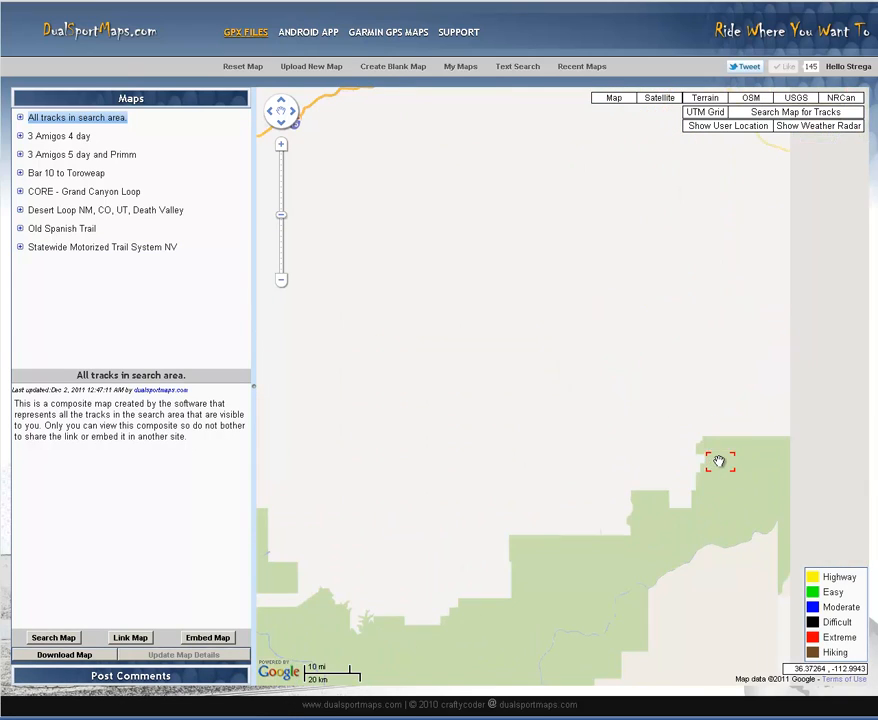
drag(650, 378, 759, 401)
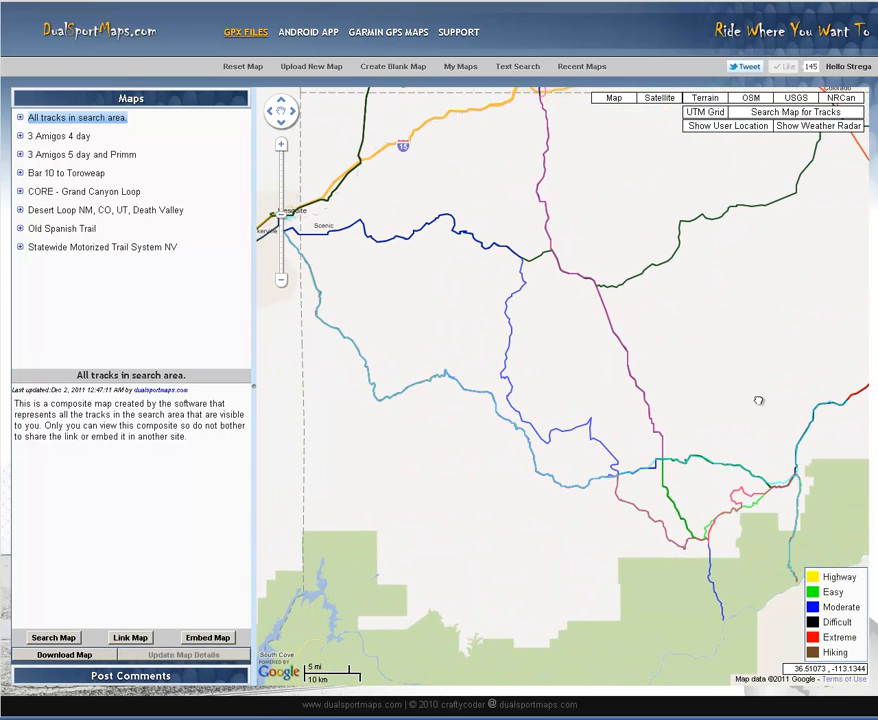
Step: Copy the Desert Loop 5b Twp 2 Mesquite, CORE Day 1 02 Mesquite to Trumbull Schoolhouse and CORE Option Bar 10 to Toroweap View tracks to the clipboard
click(389, 396)
click(517, 322)
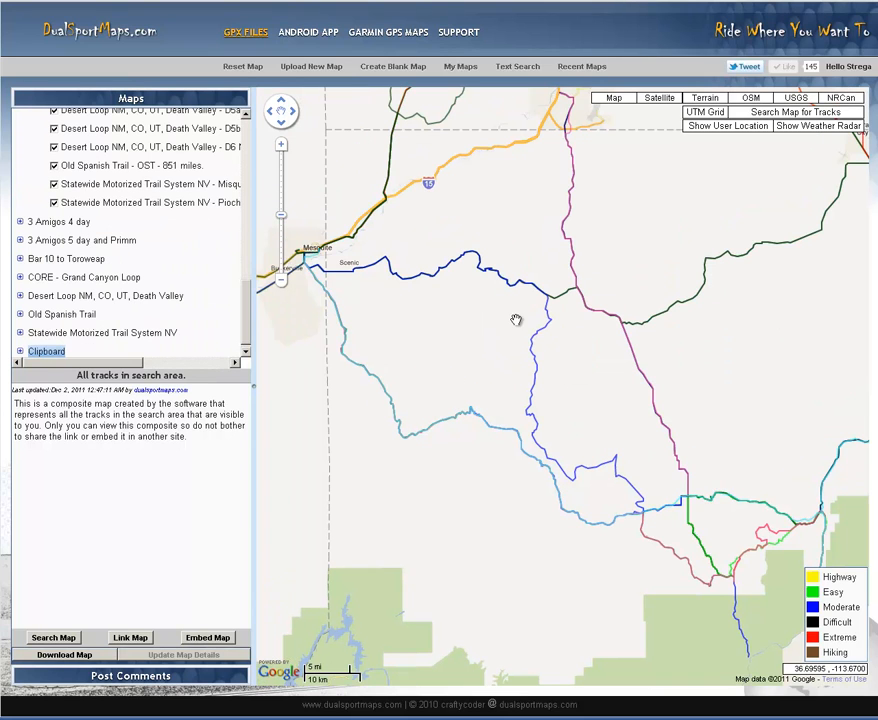
click(447, 264)
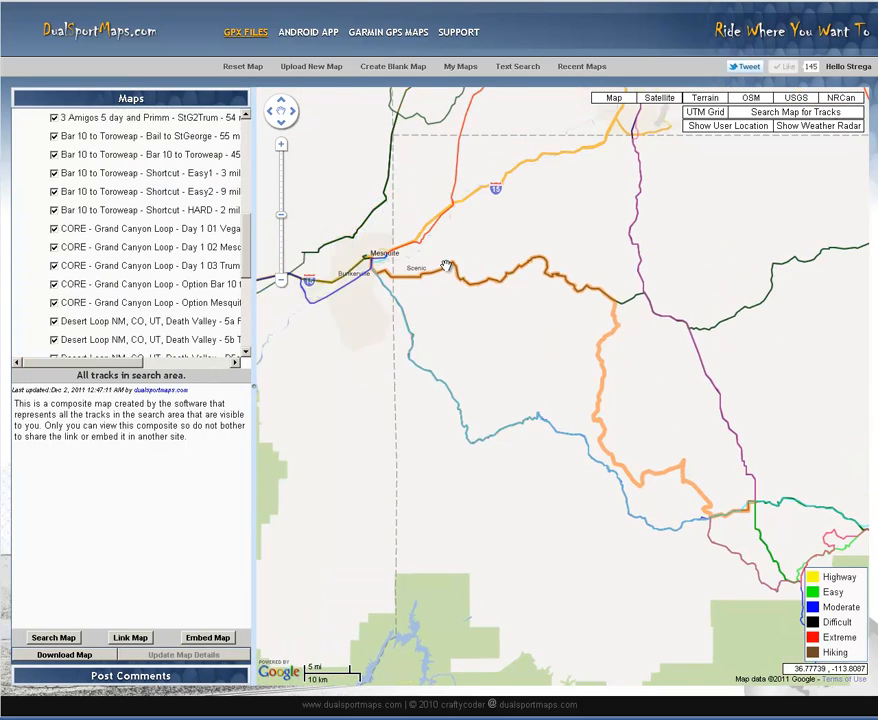
click(500, 319)
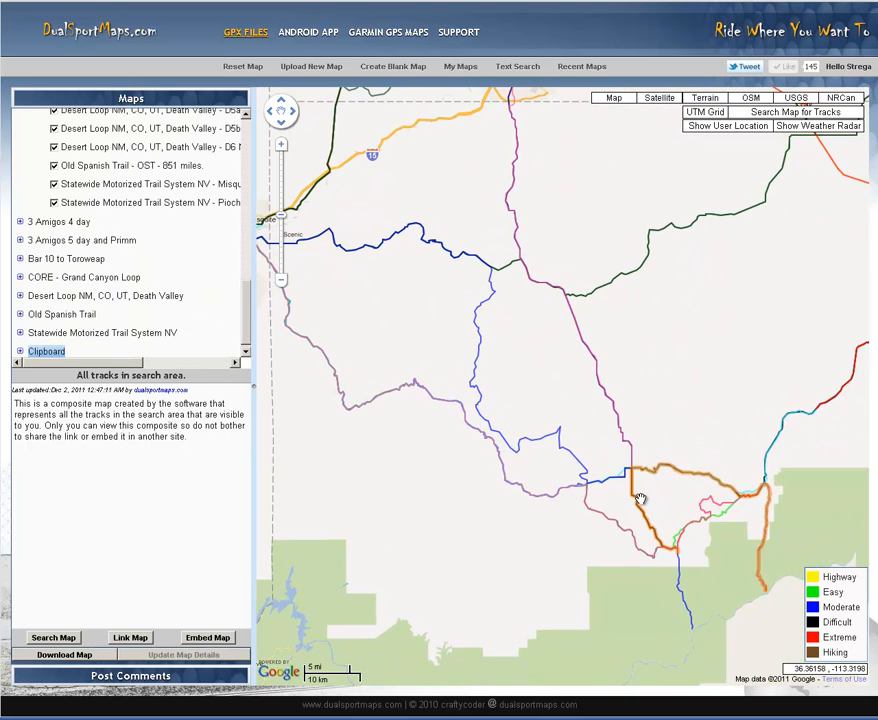
double_click(706, 505)
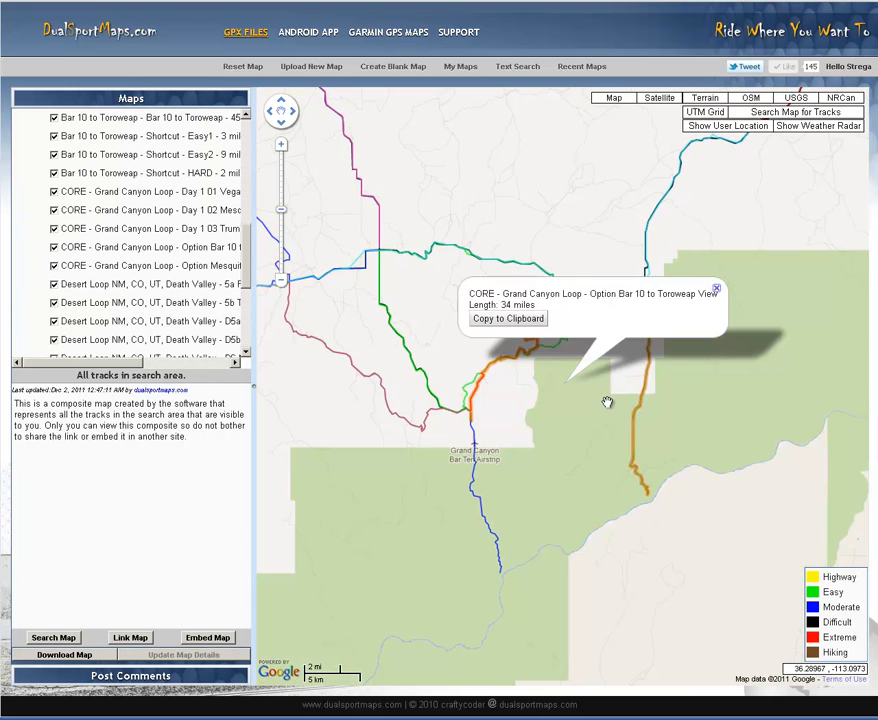
click(533, 322)
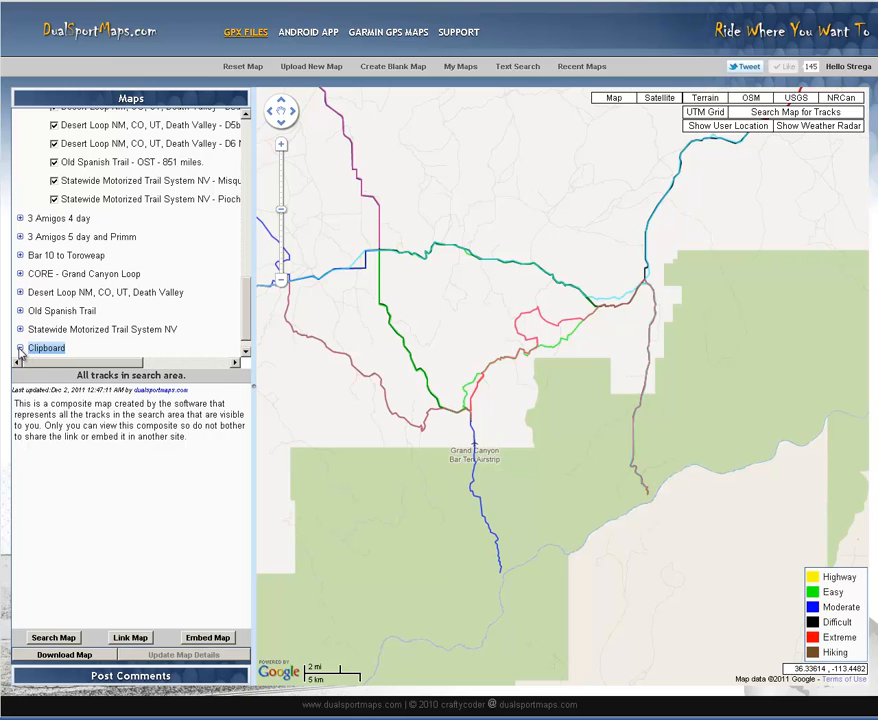
Step: List the tracks held in the clipboard and display the clipboard on the map
scroll(212, 314, down, 1)
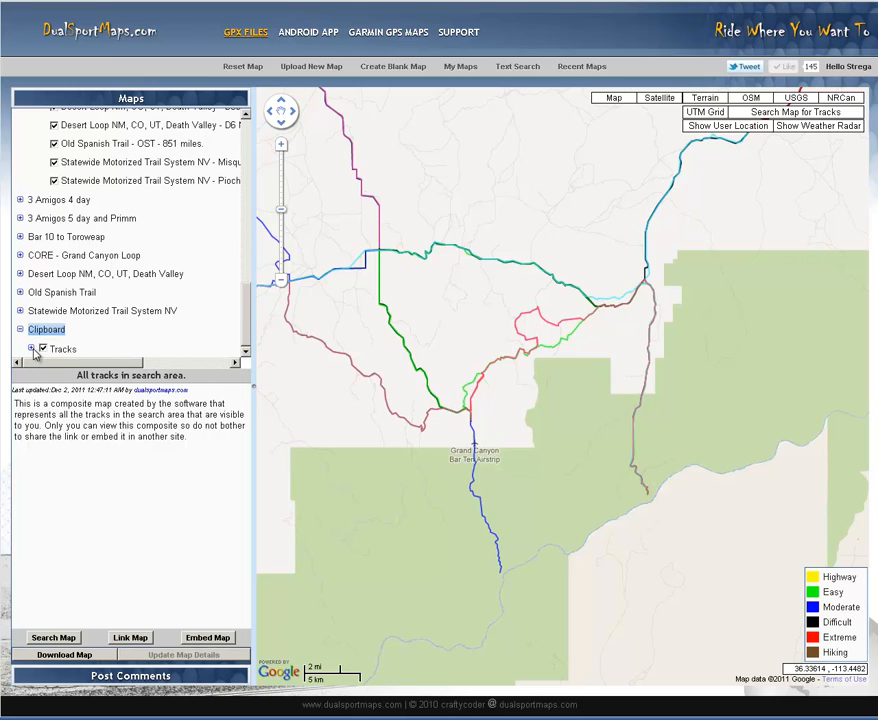
click(31, 348)
scroll(120, 312, down, 3)
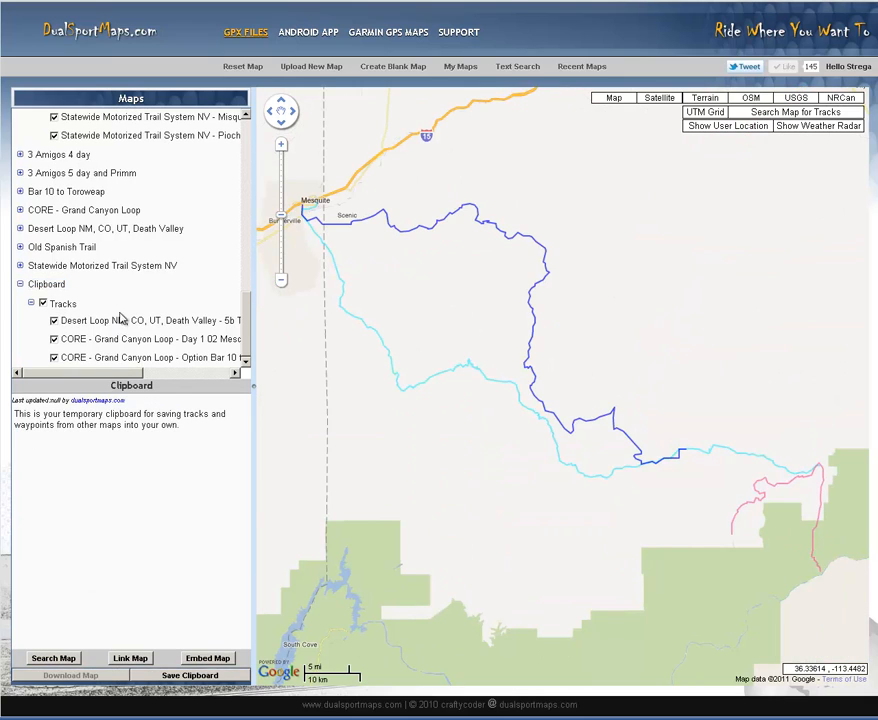
click(54, 287)
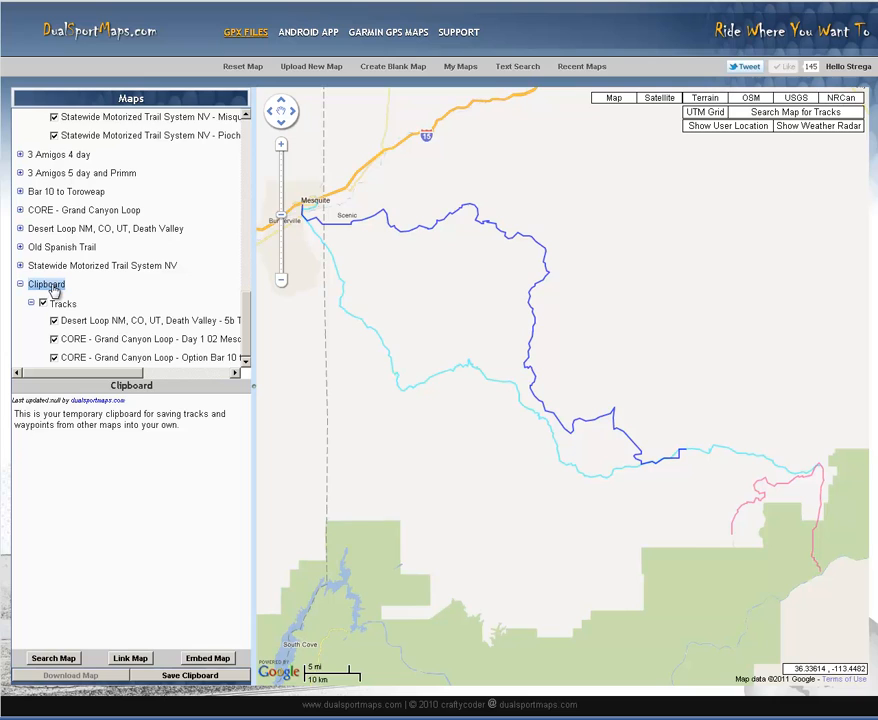
Step: Save the clipboard tracks into the existing Bar 10 to Toroweap map
click(202, 678)
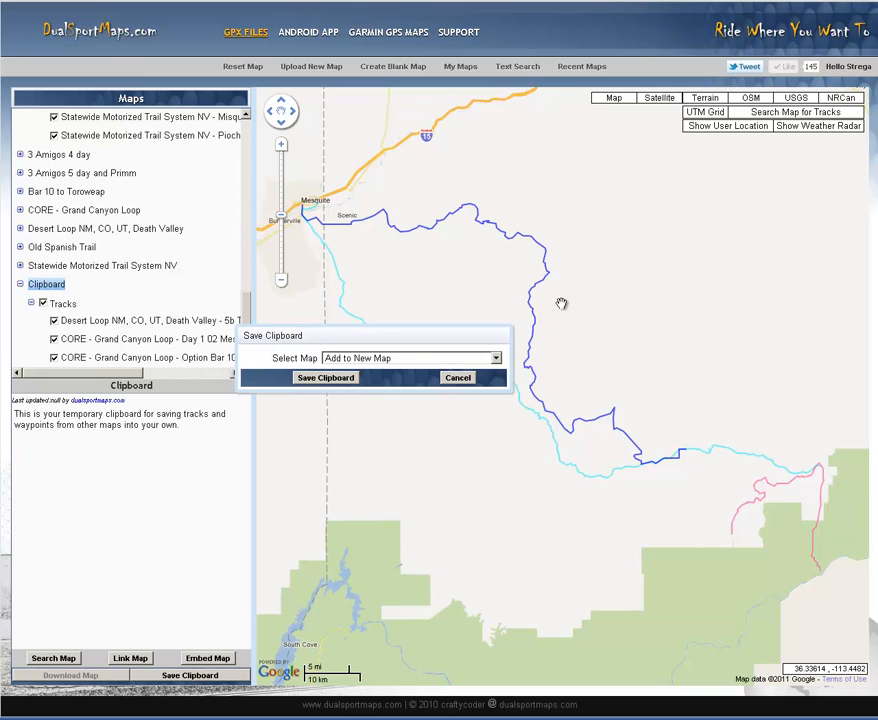
click(497, 358)
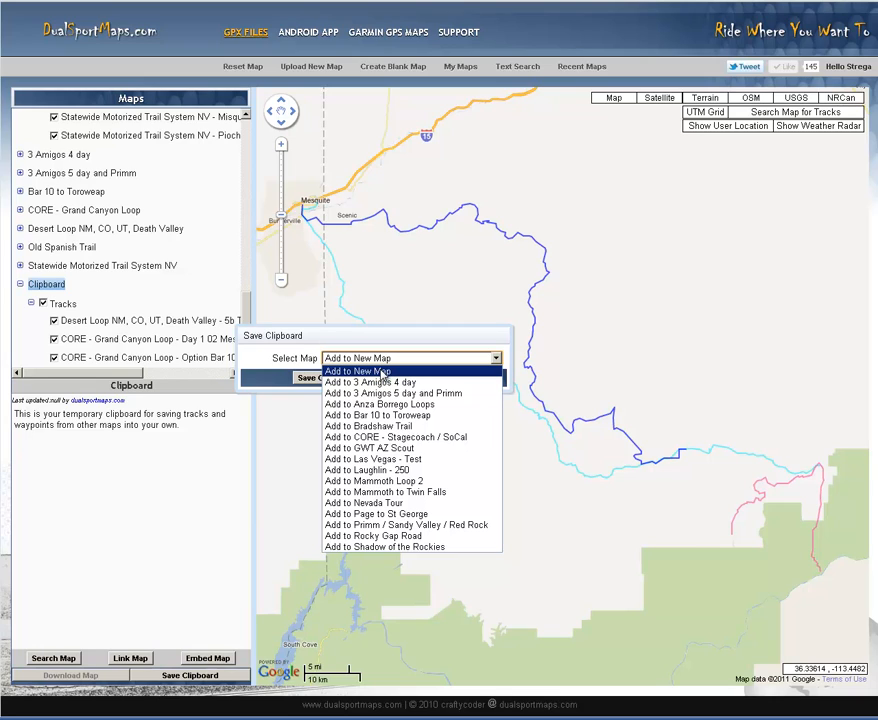
click(383, 415)
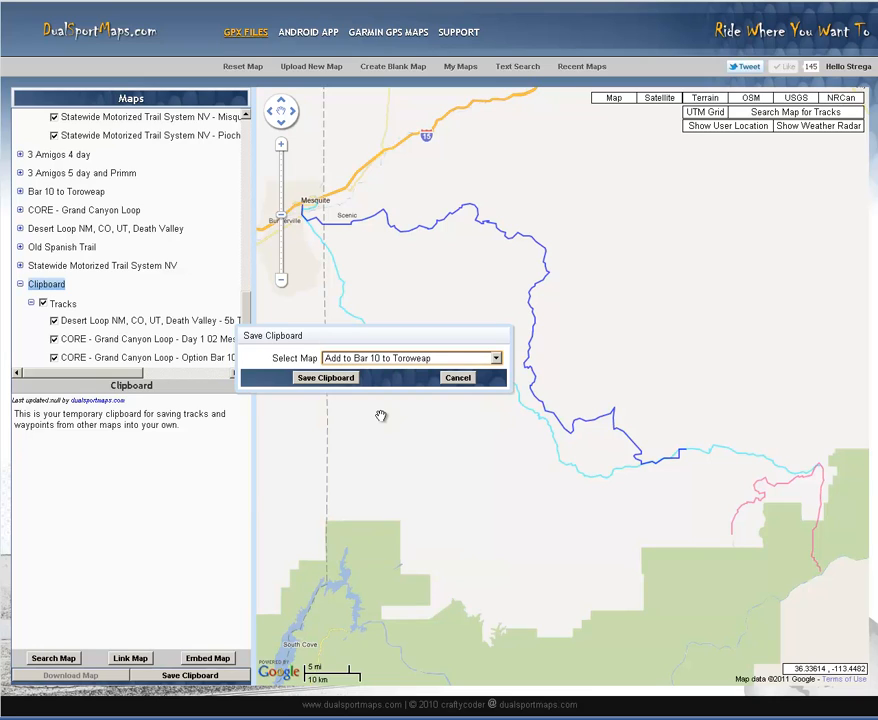
click(319, 379)
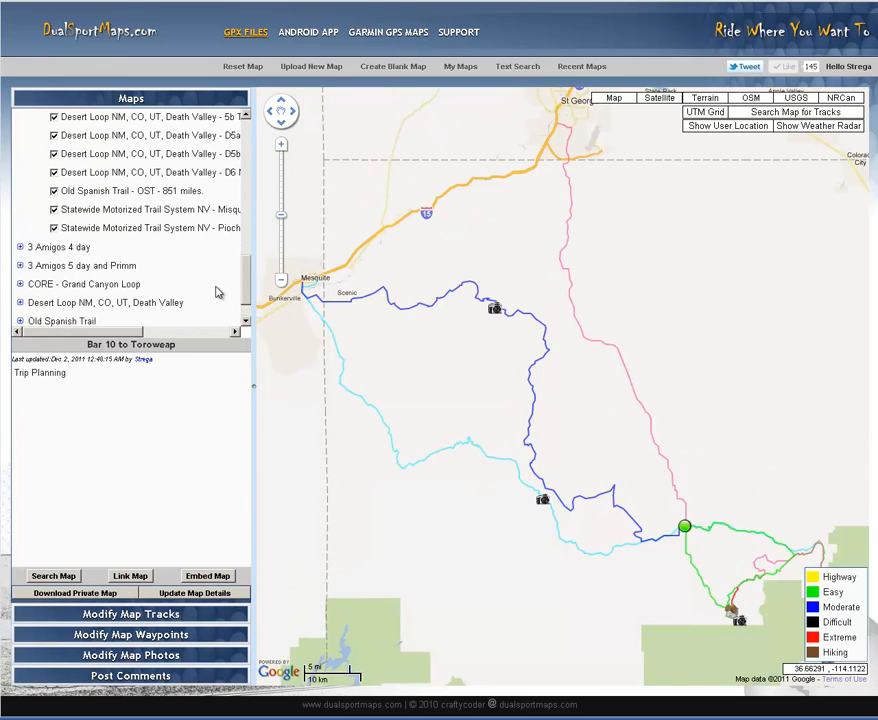
Step: Open the Bar 10 to Toroweap map's tracks for modification and examine the newly added routes on the map
scroll(212, 292, down, 1)
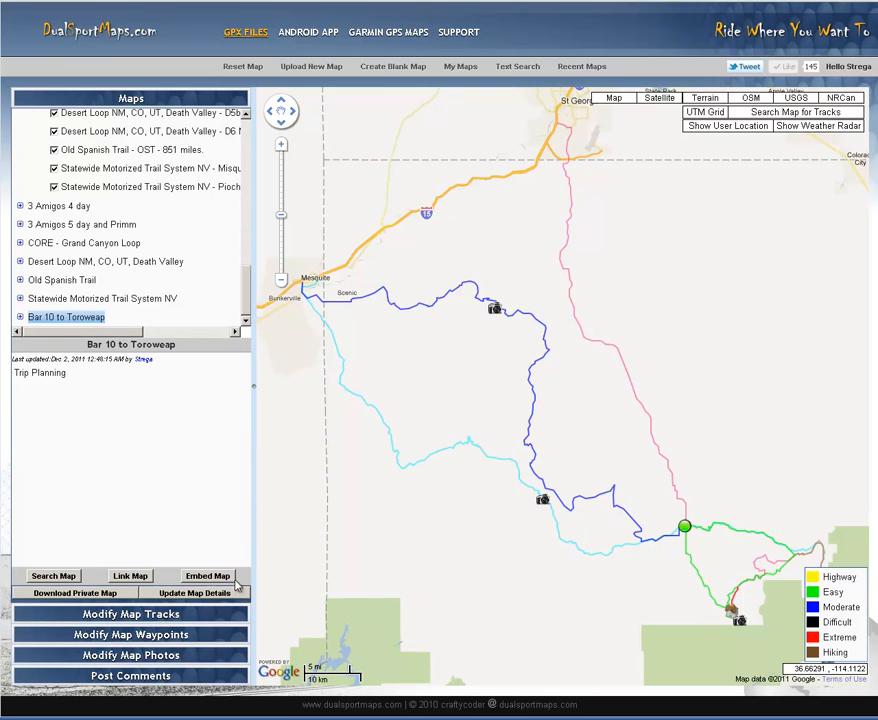
click(125, 614)
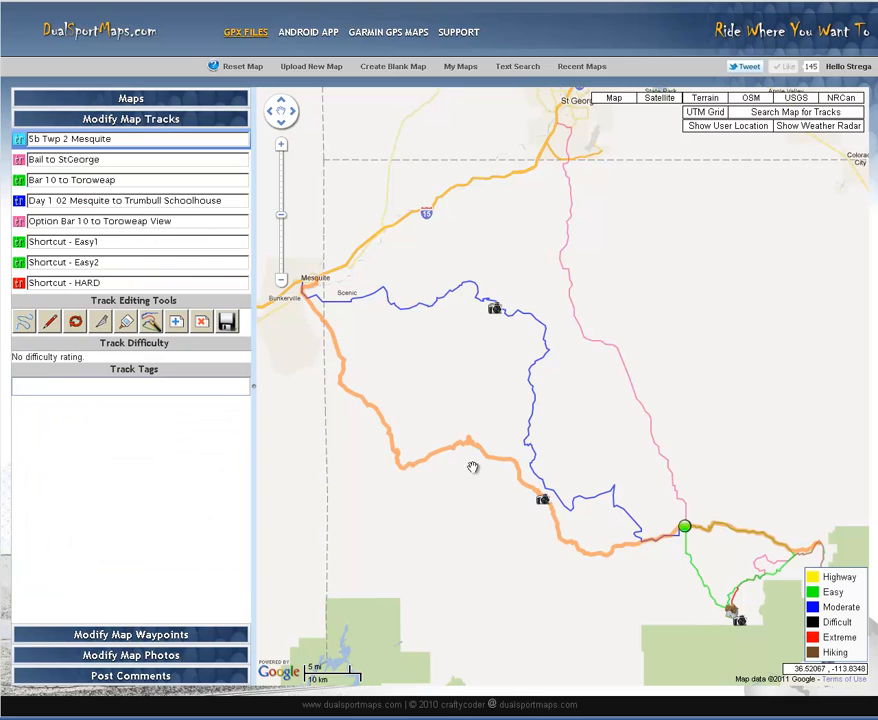
drag(465, 566, 550, 570)
scroll(592, 561, down, 1)
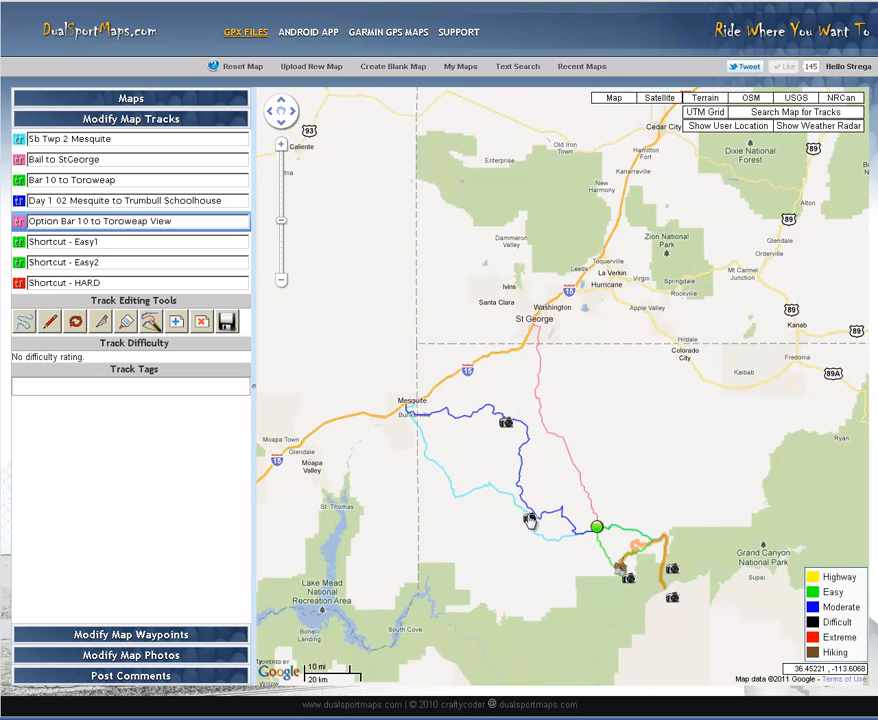
drag(521, 519, 501, 532)
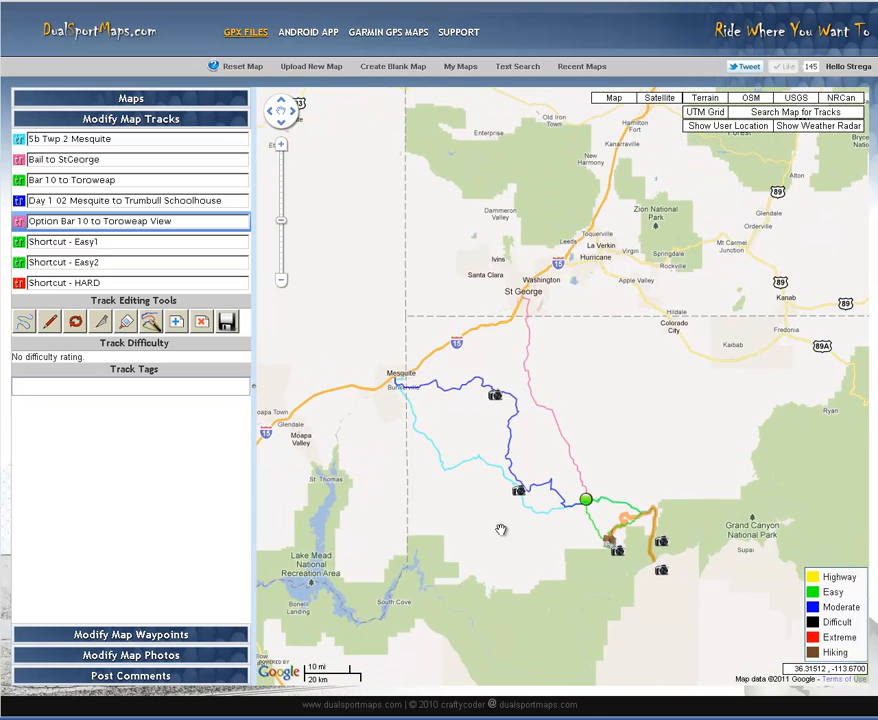